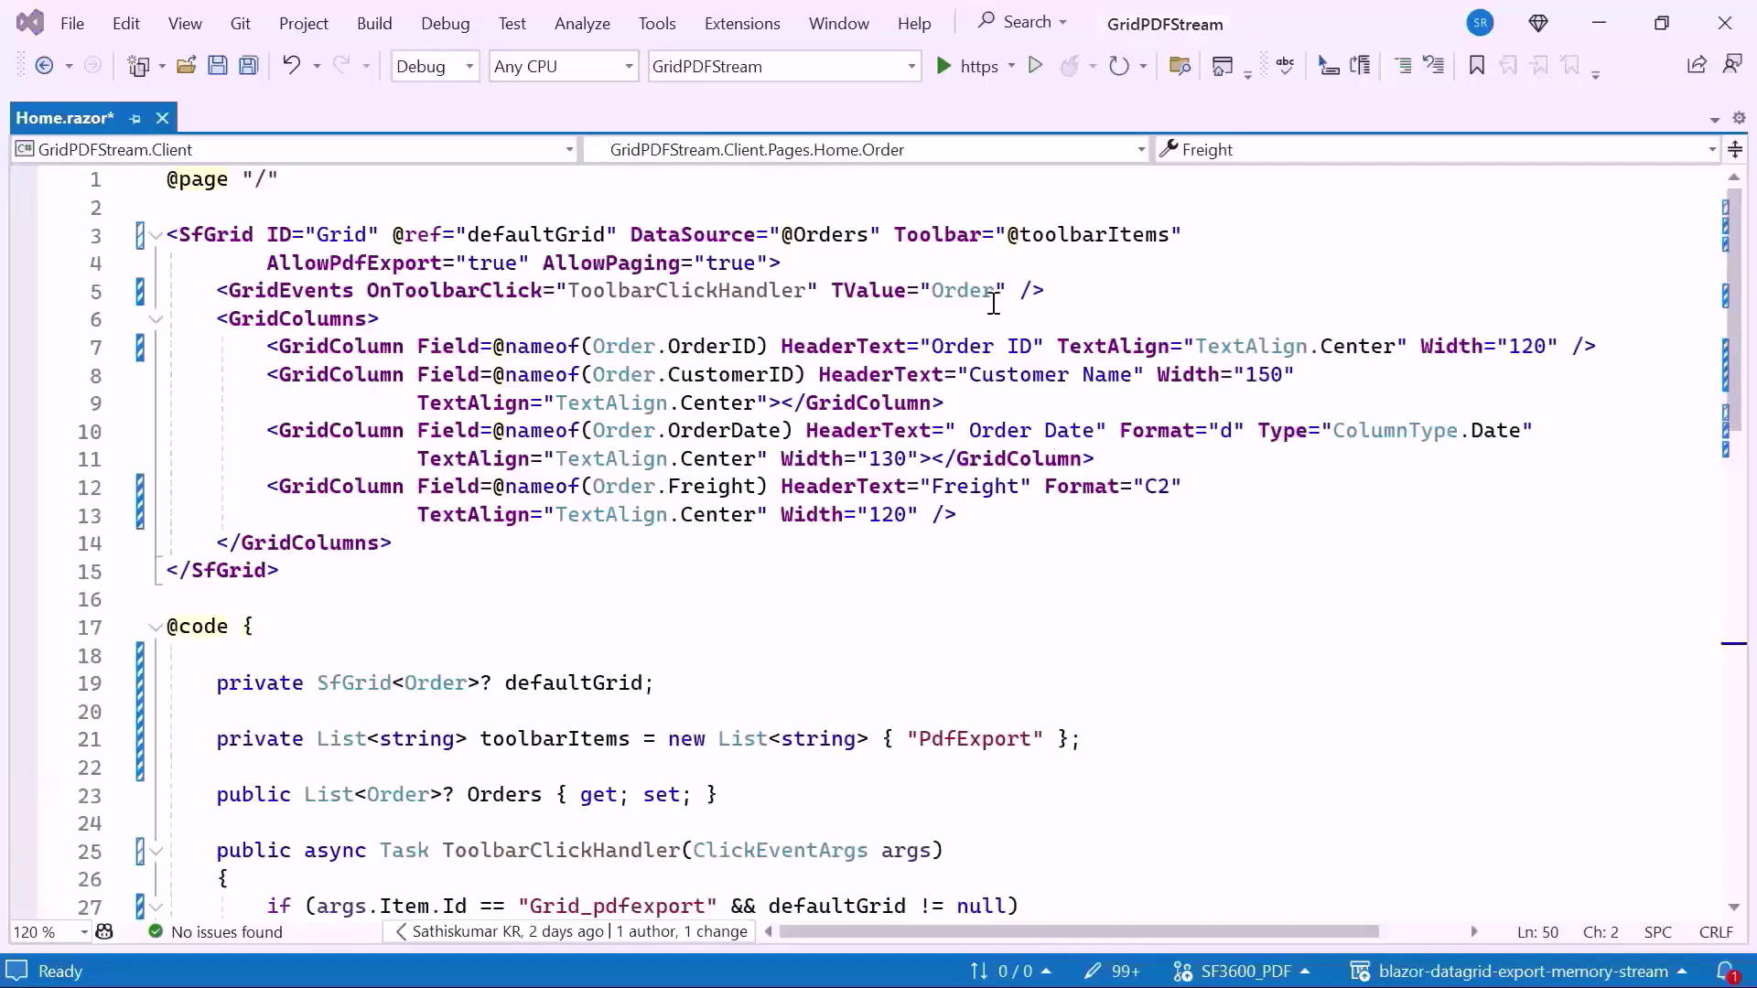
- Launch the app and export the orders grid, then open the resulting Export.pdf
{"action": "left_click", "coordinate": [959, 74]}
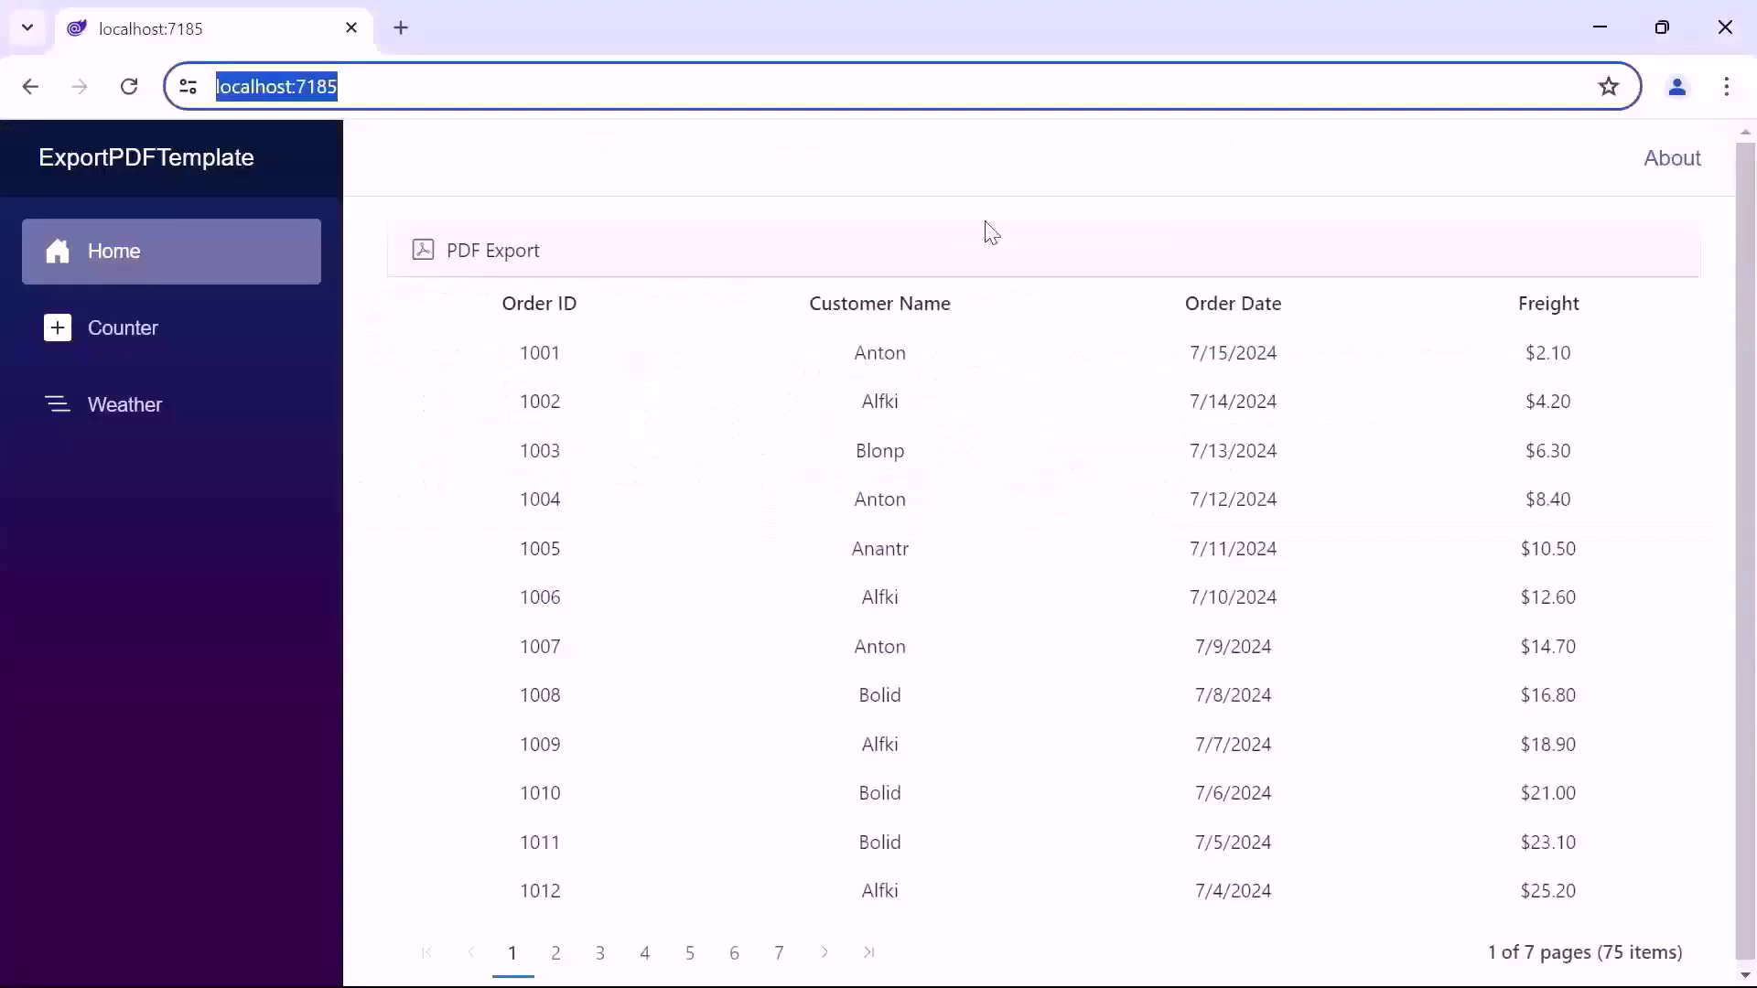
{"action": "left_click", "coordinate": [1025, 217]}
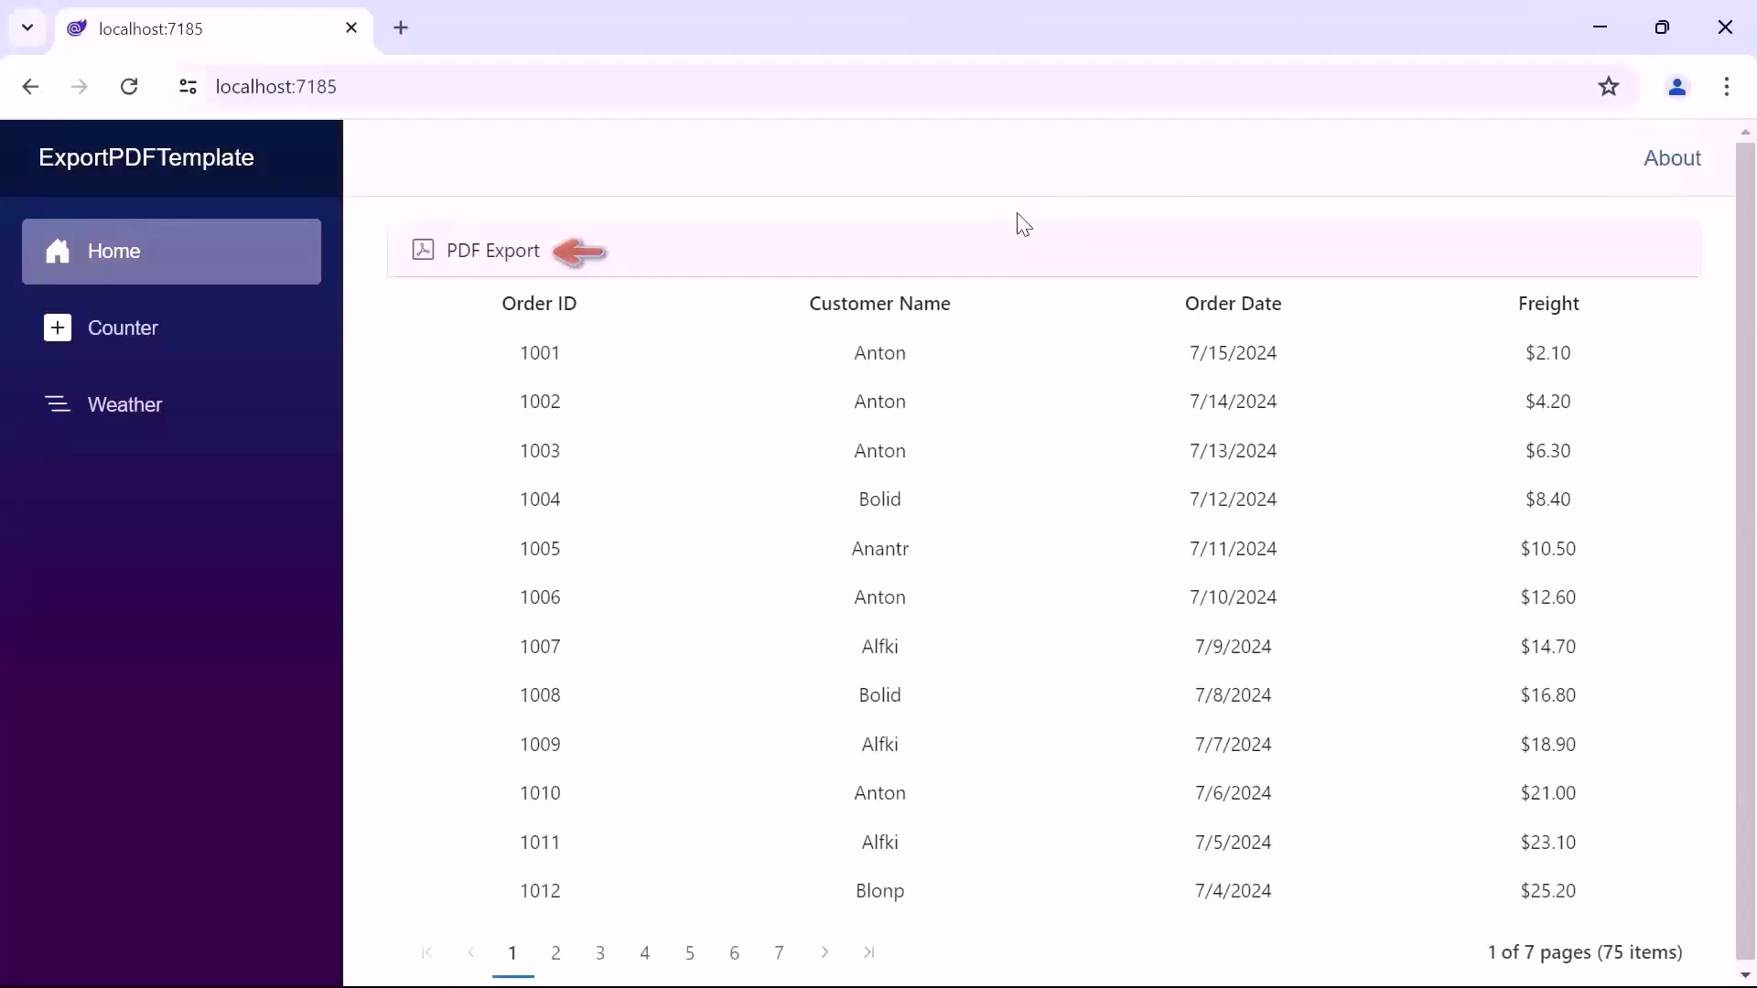
{"action": "left_click", "coordinate": [514, 262]}
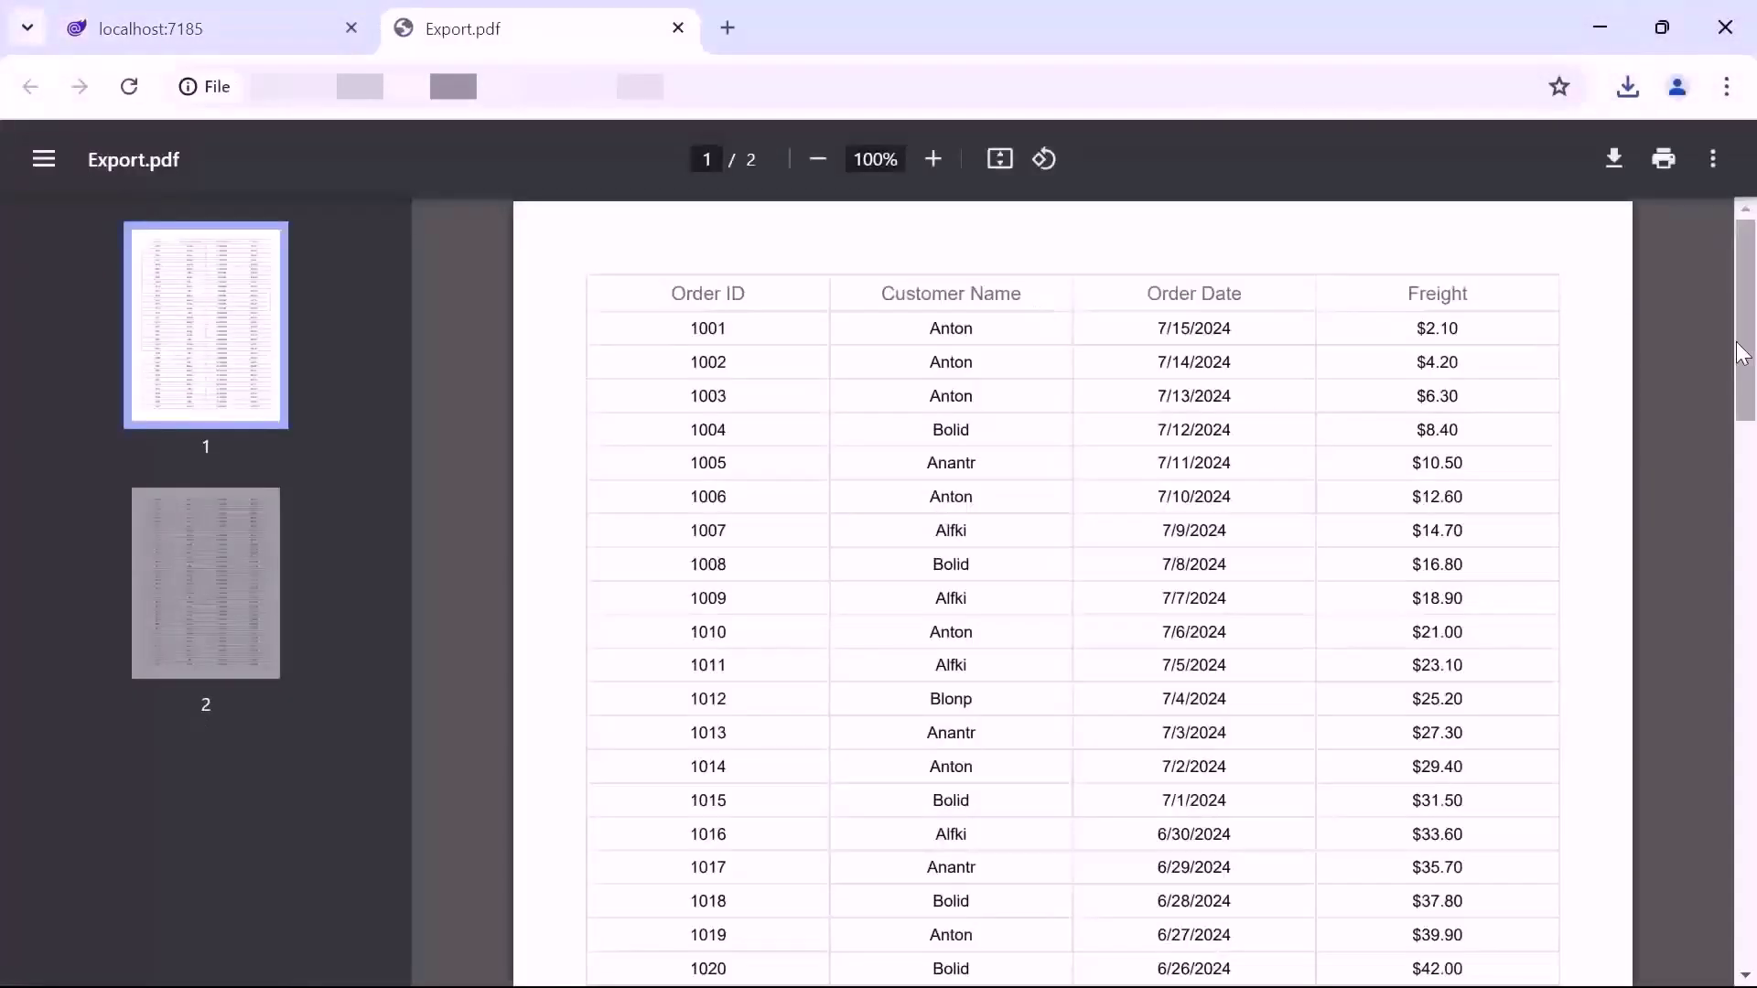
{"action": "mouse_move", "coordinate": [1742, 344]}
{"action": "left_mouse_down"}
{"action": "mouse_move", "coordinate": [1751, 859]}
{"action": "mouse_move", "coordinate": [1670, 283]}
{"action": "left_mouse_up"}
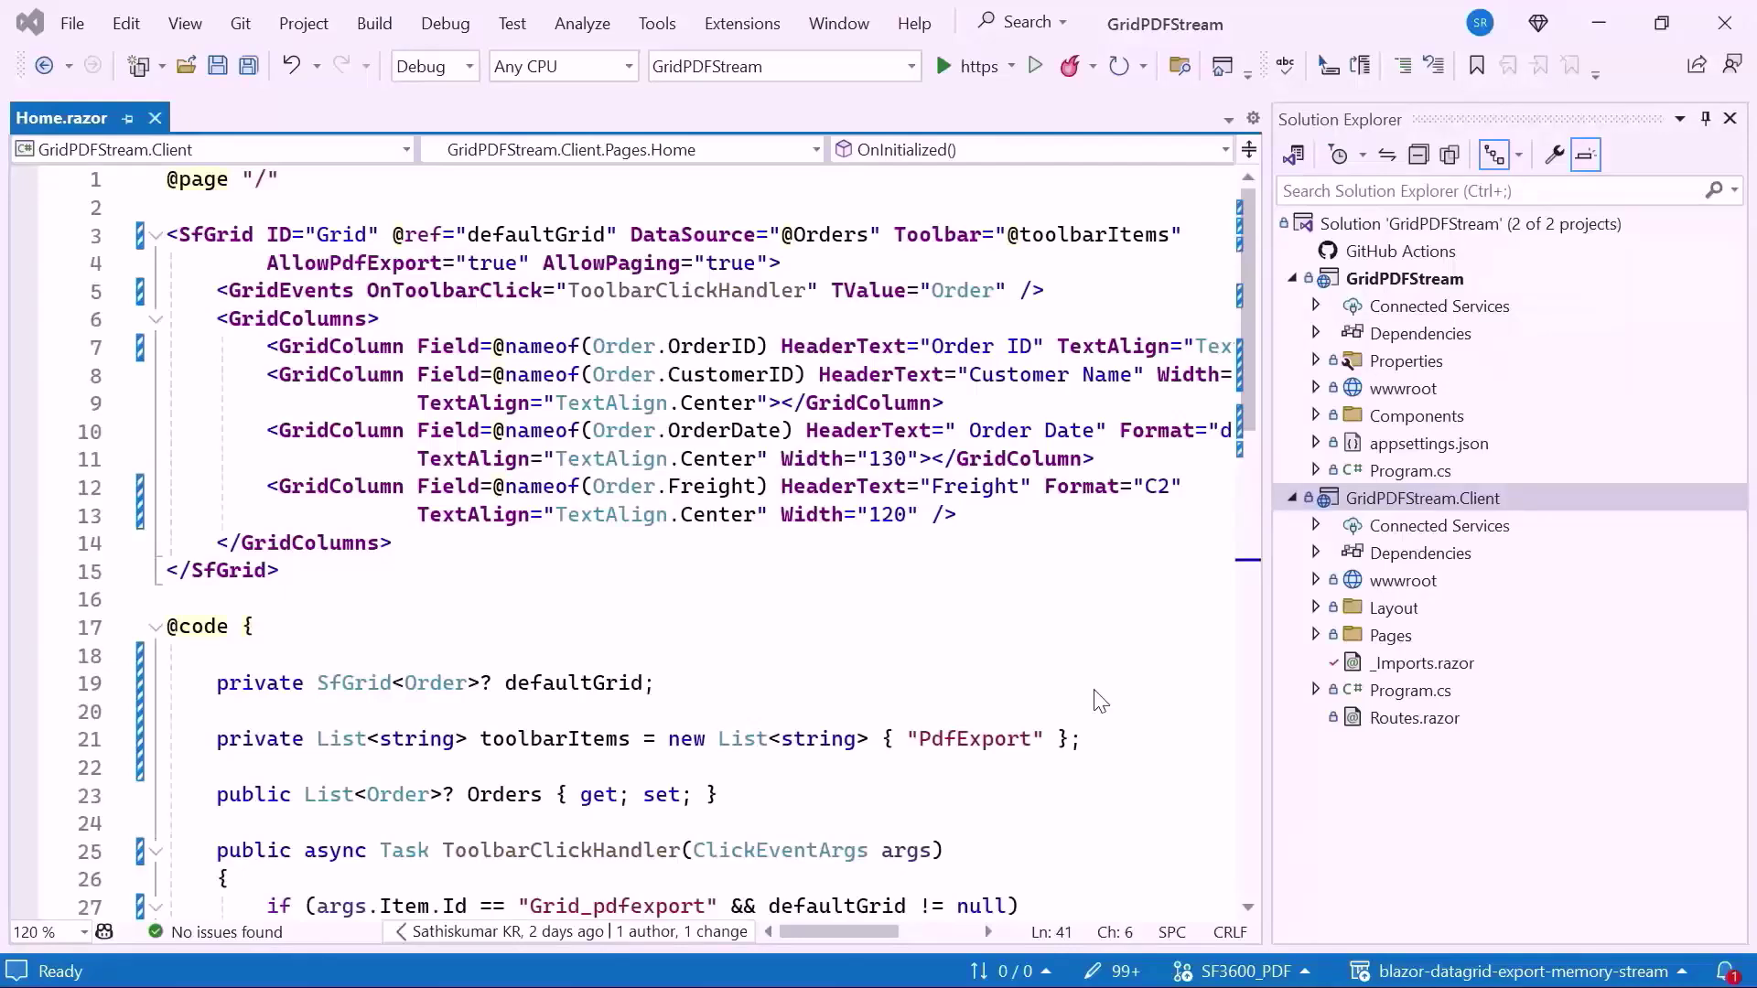
- Open App.razor and start a saveAsFile(filename, bytesBase64) script before </body>
{"action": "left_click", "coordinate": [1315, 415]}
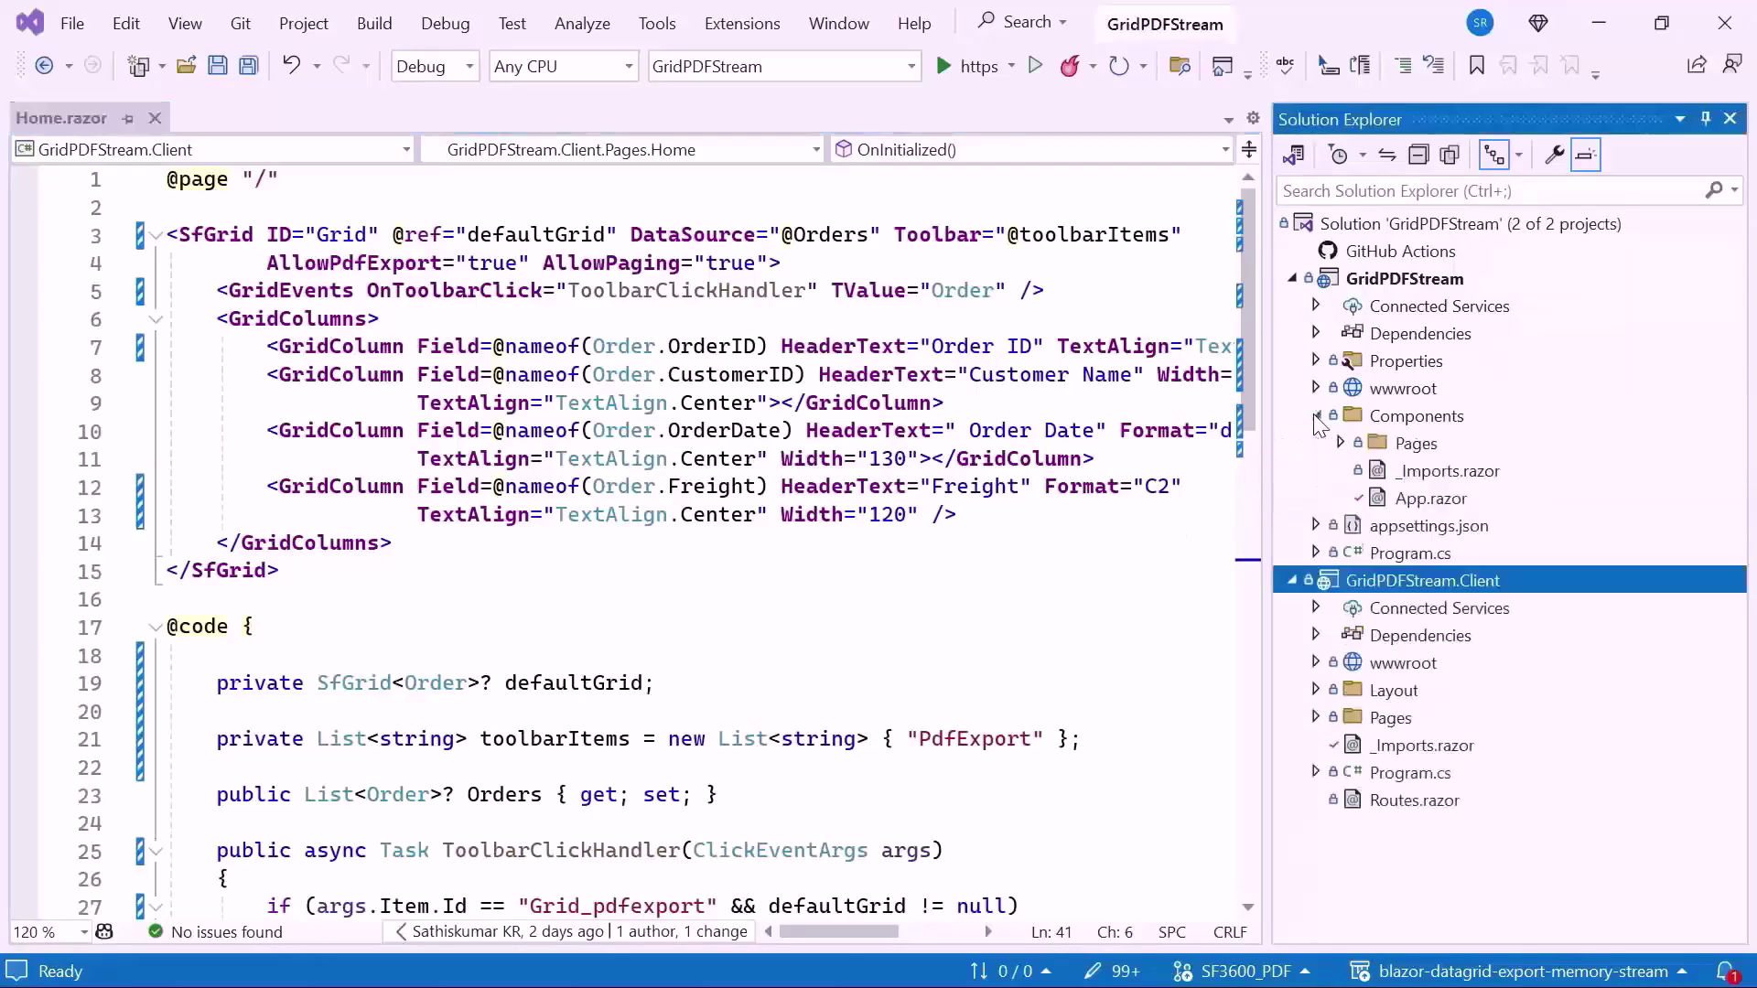
{"action": "left_click", "coordinate": [1428, 498]}
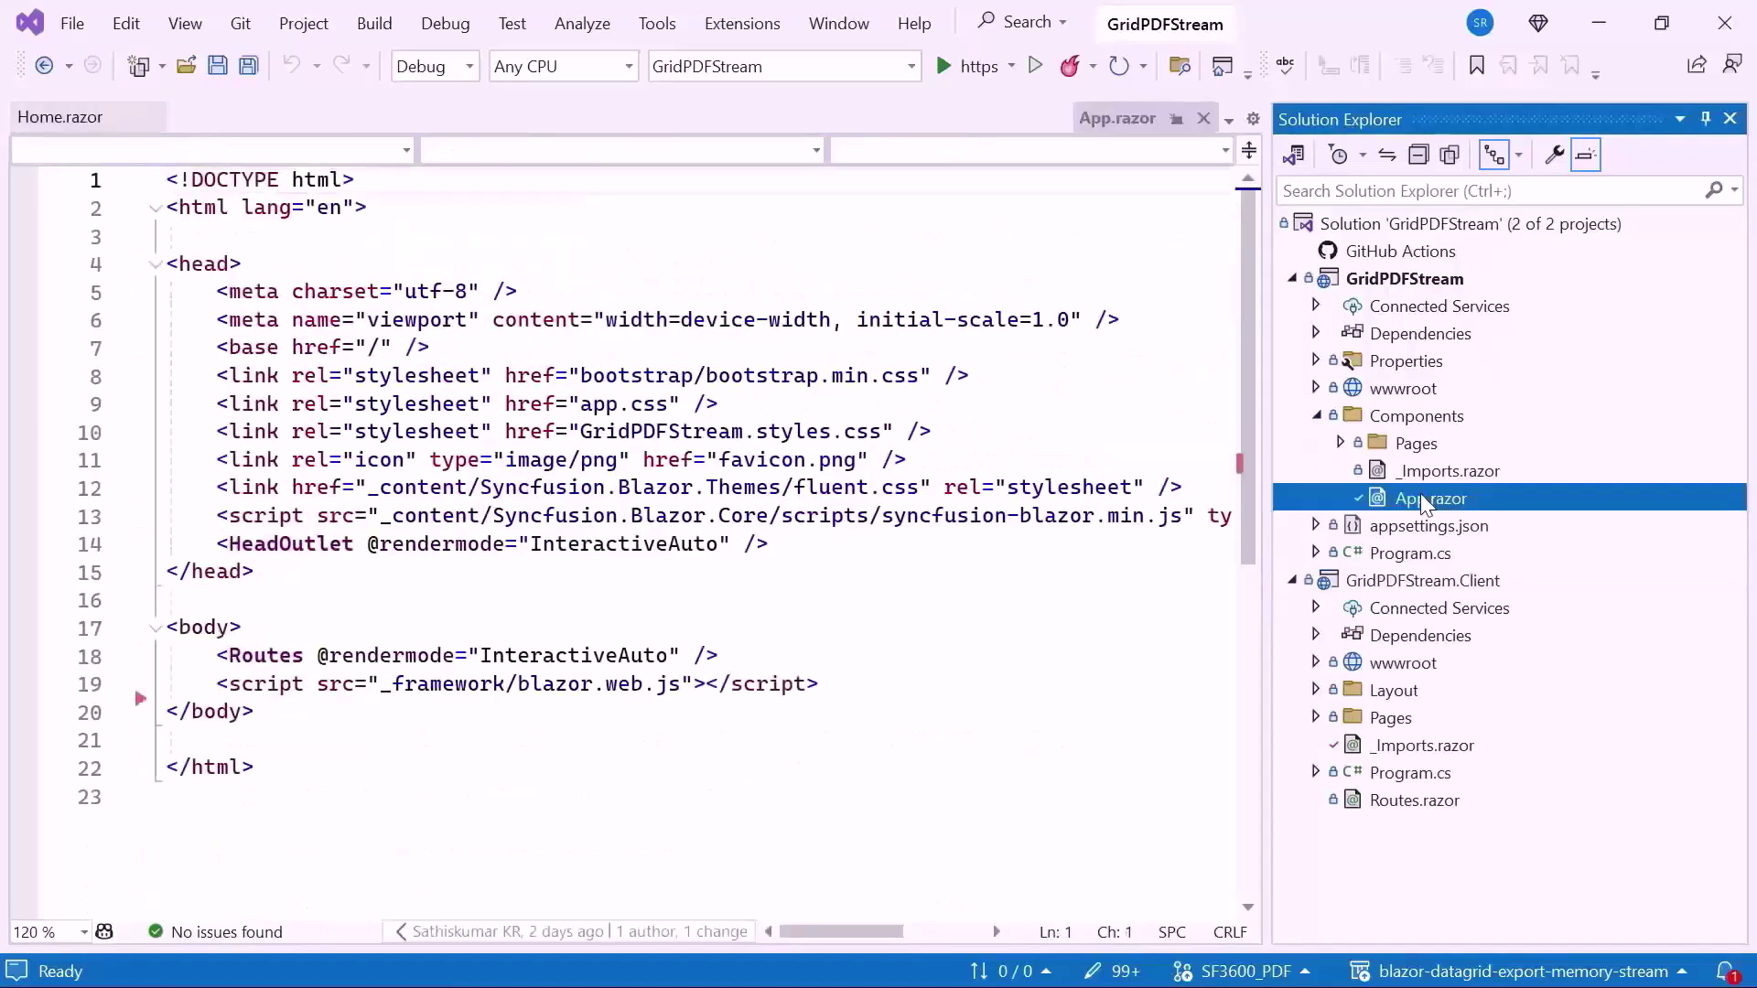
{"action": "left_click", "coordinate": [1052, 357]}
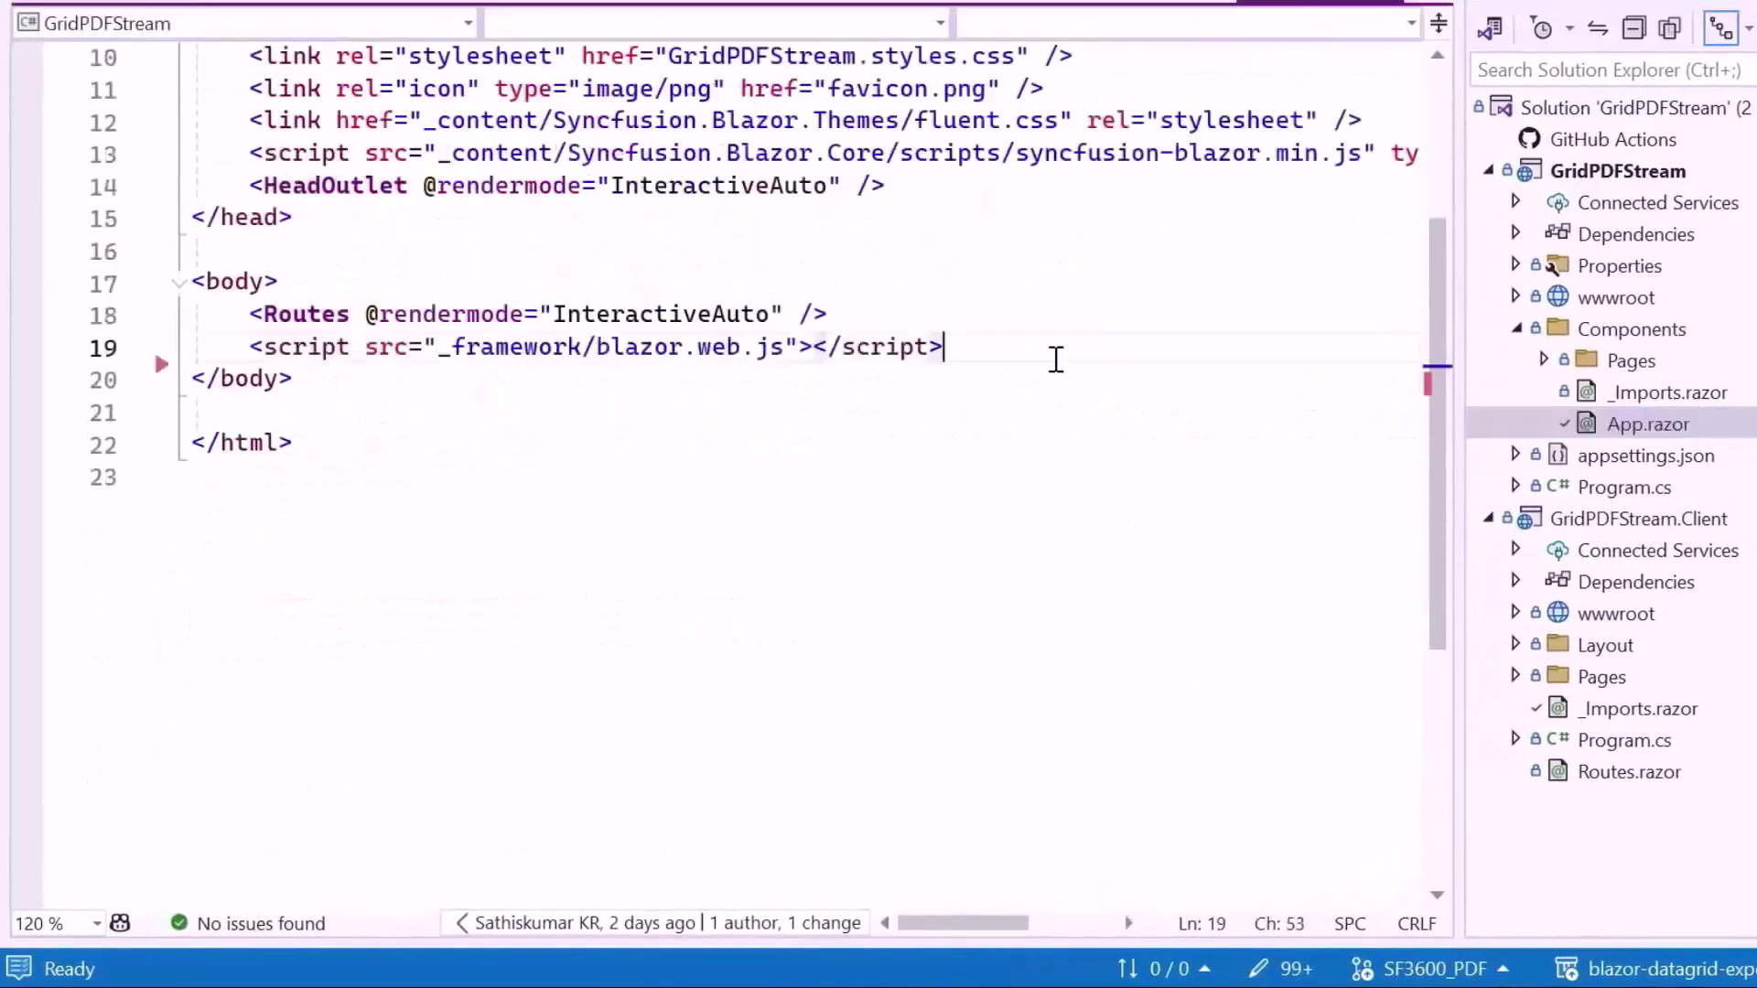
{"action": "key", "text": "Return"}
{"action": "type", "text": "<scri"}
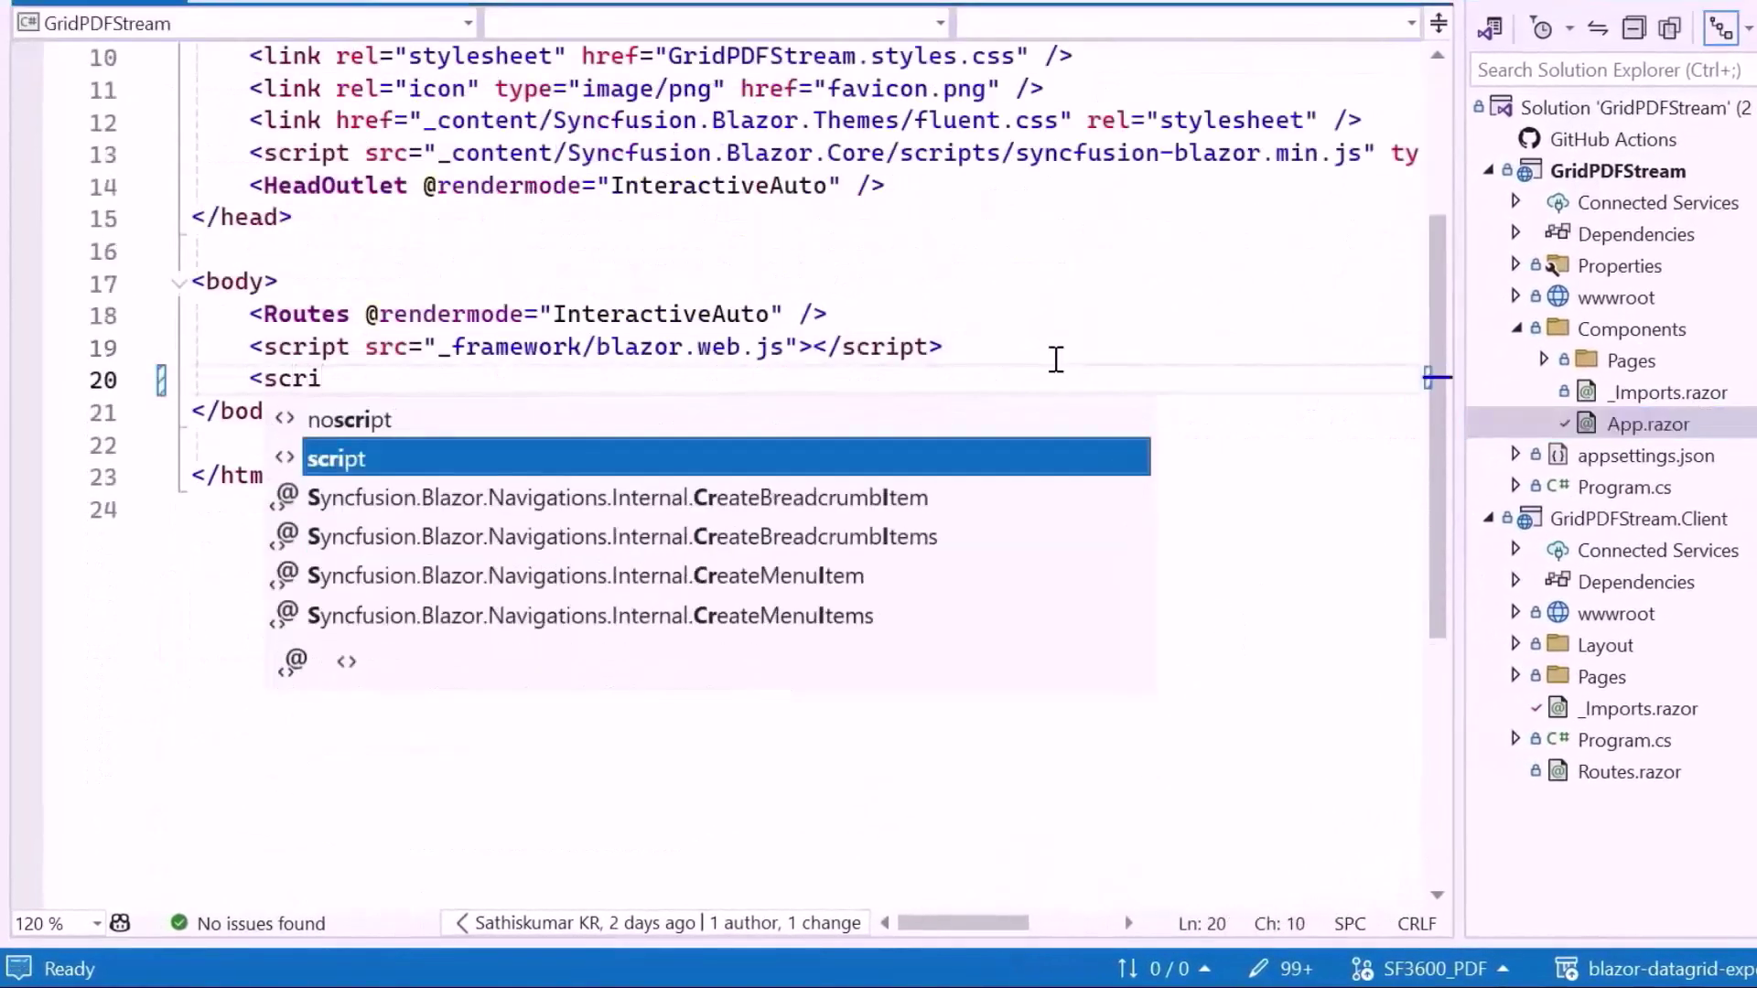
{"action": "type", "text": "pt>"}
{"action": "key", "text": "Return"}
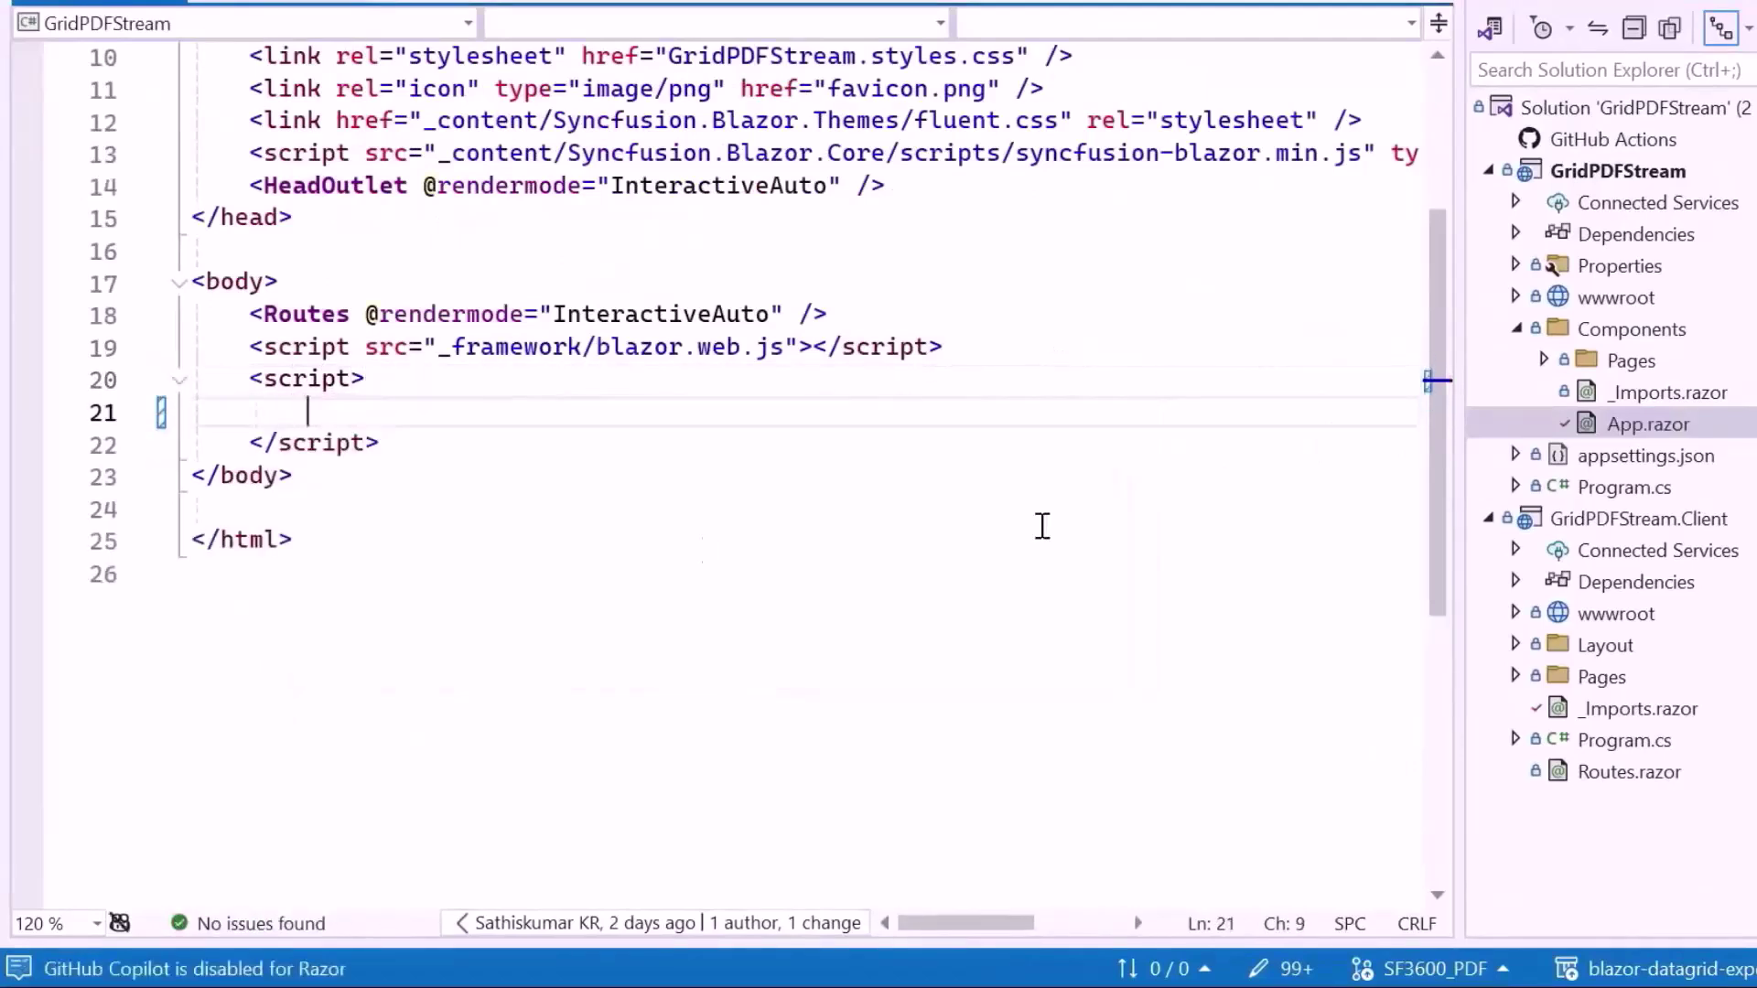
{"action": "type", "text": "function saveAsFile(filename, bytesBase64)"}
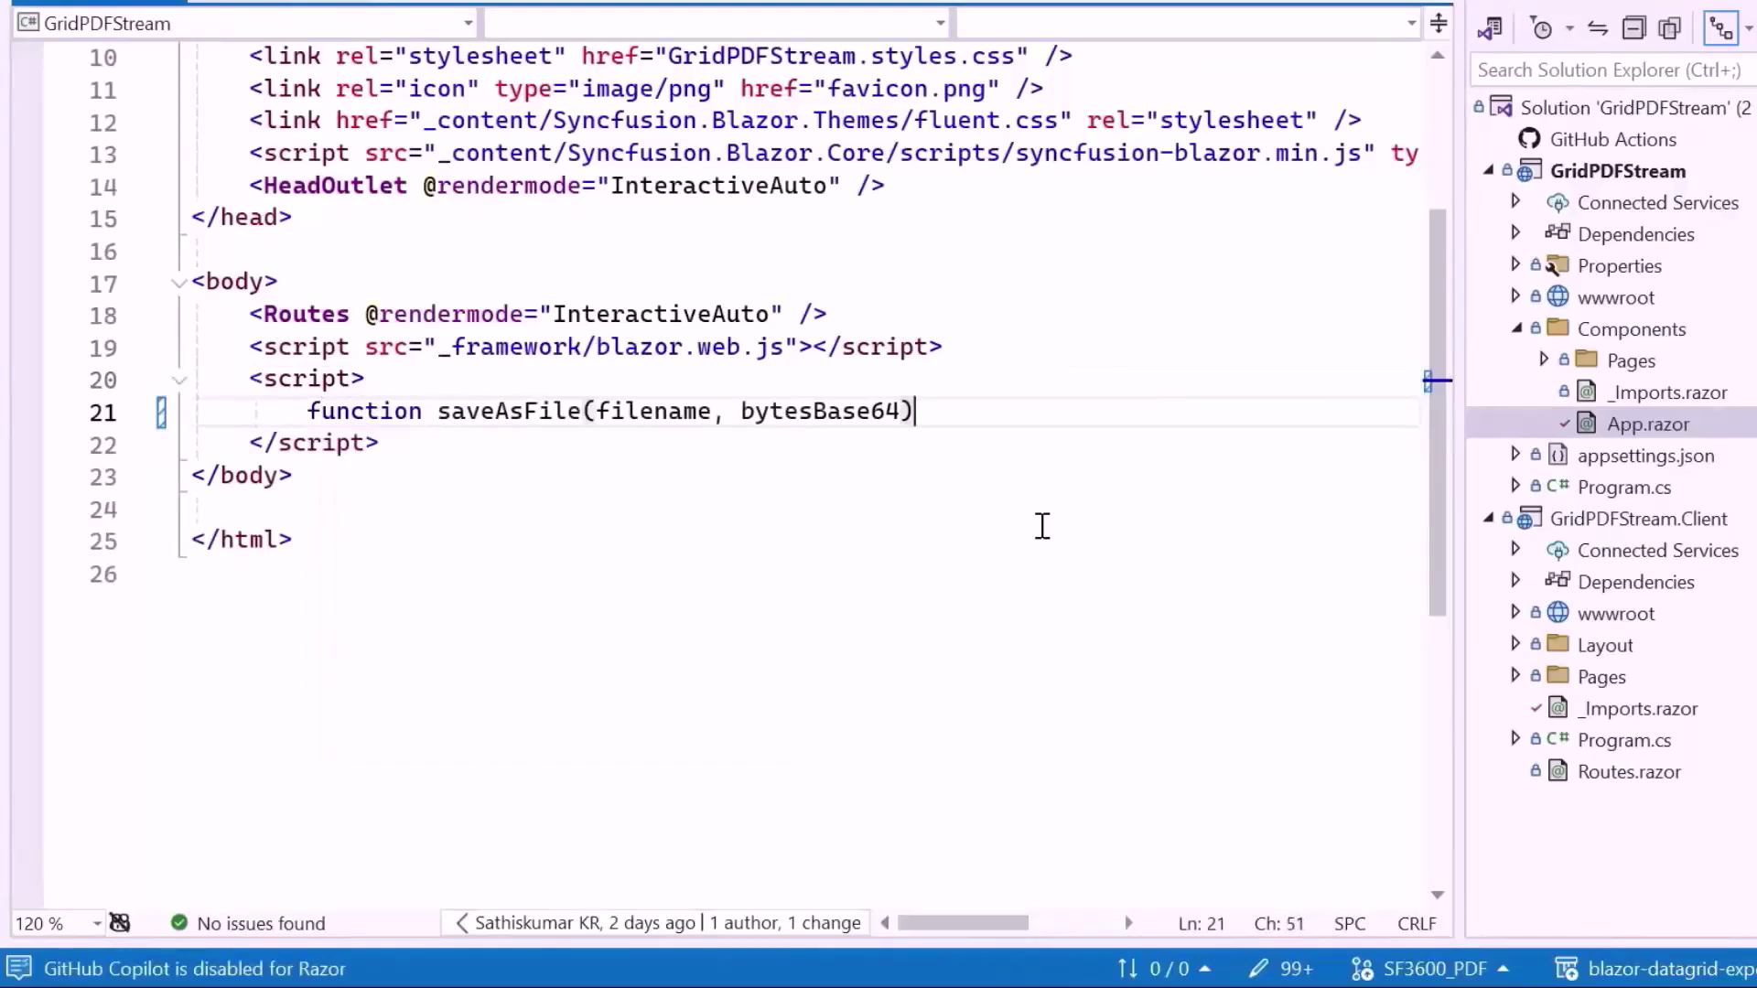
{"action": "type", "text": " {"}
{"action": "key", "text": "Return"}
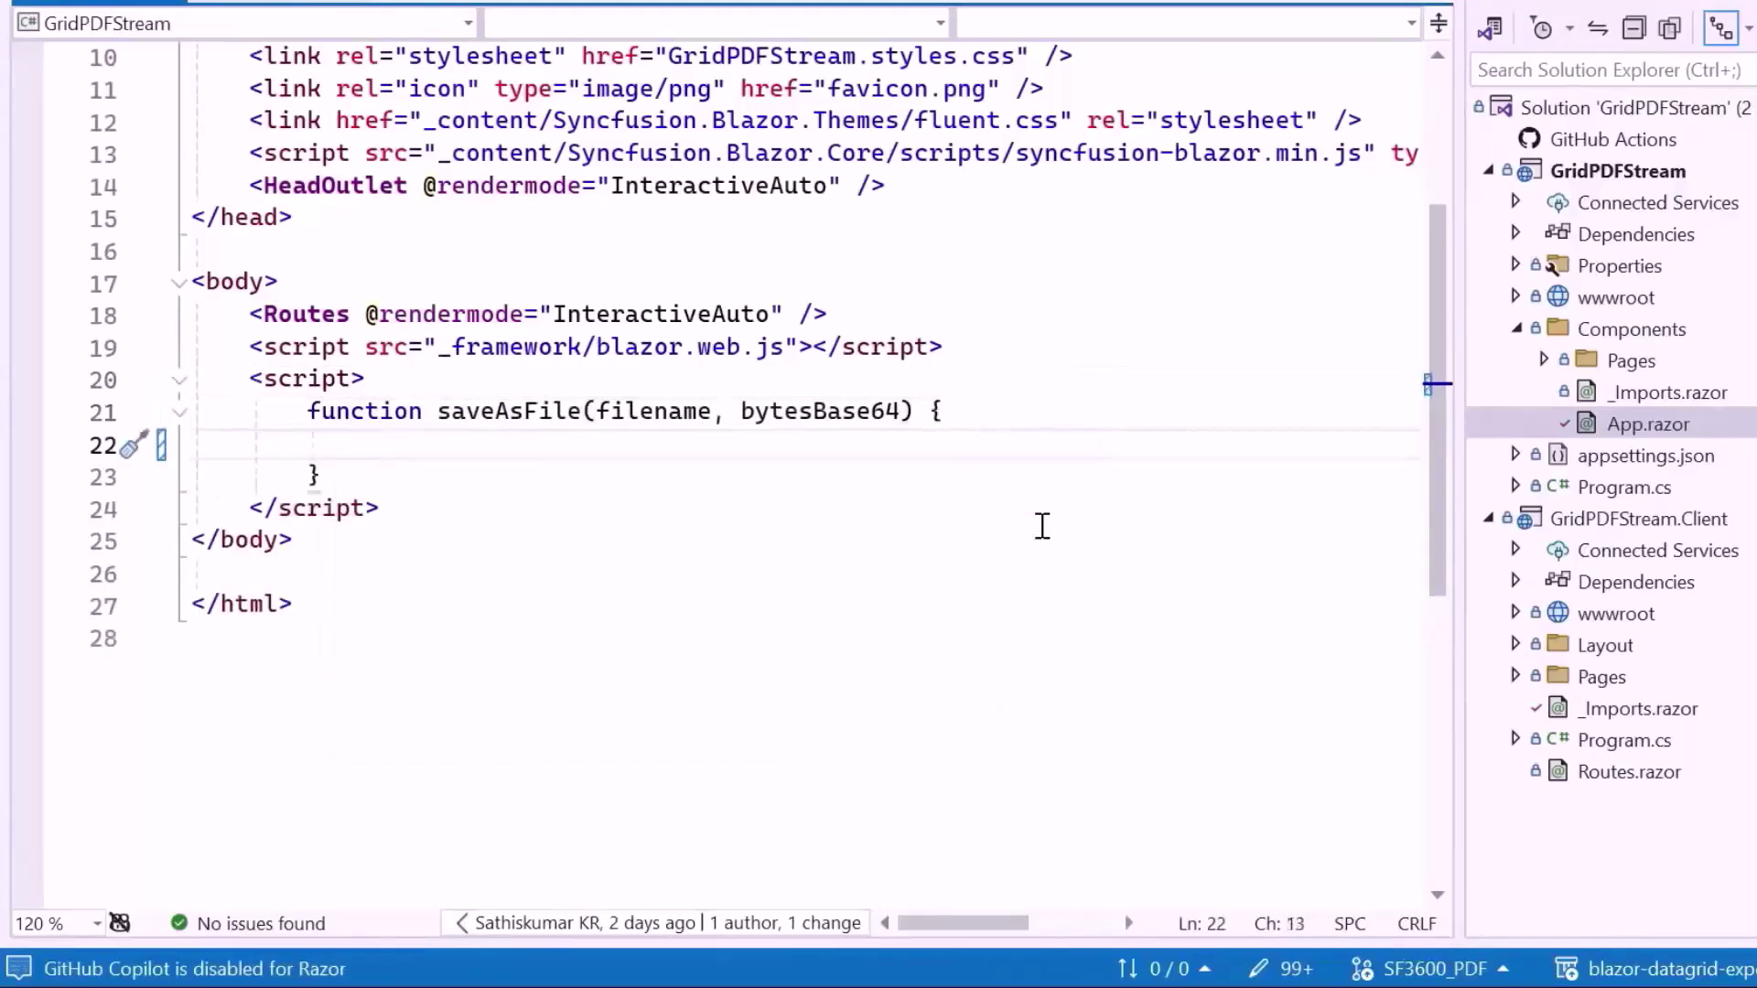
{"action": "key", "text": "ctrl+s"}
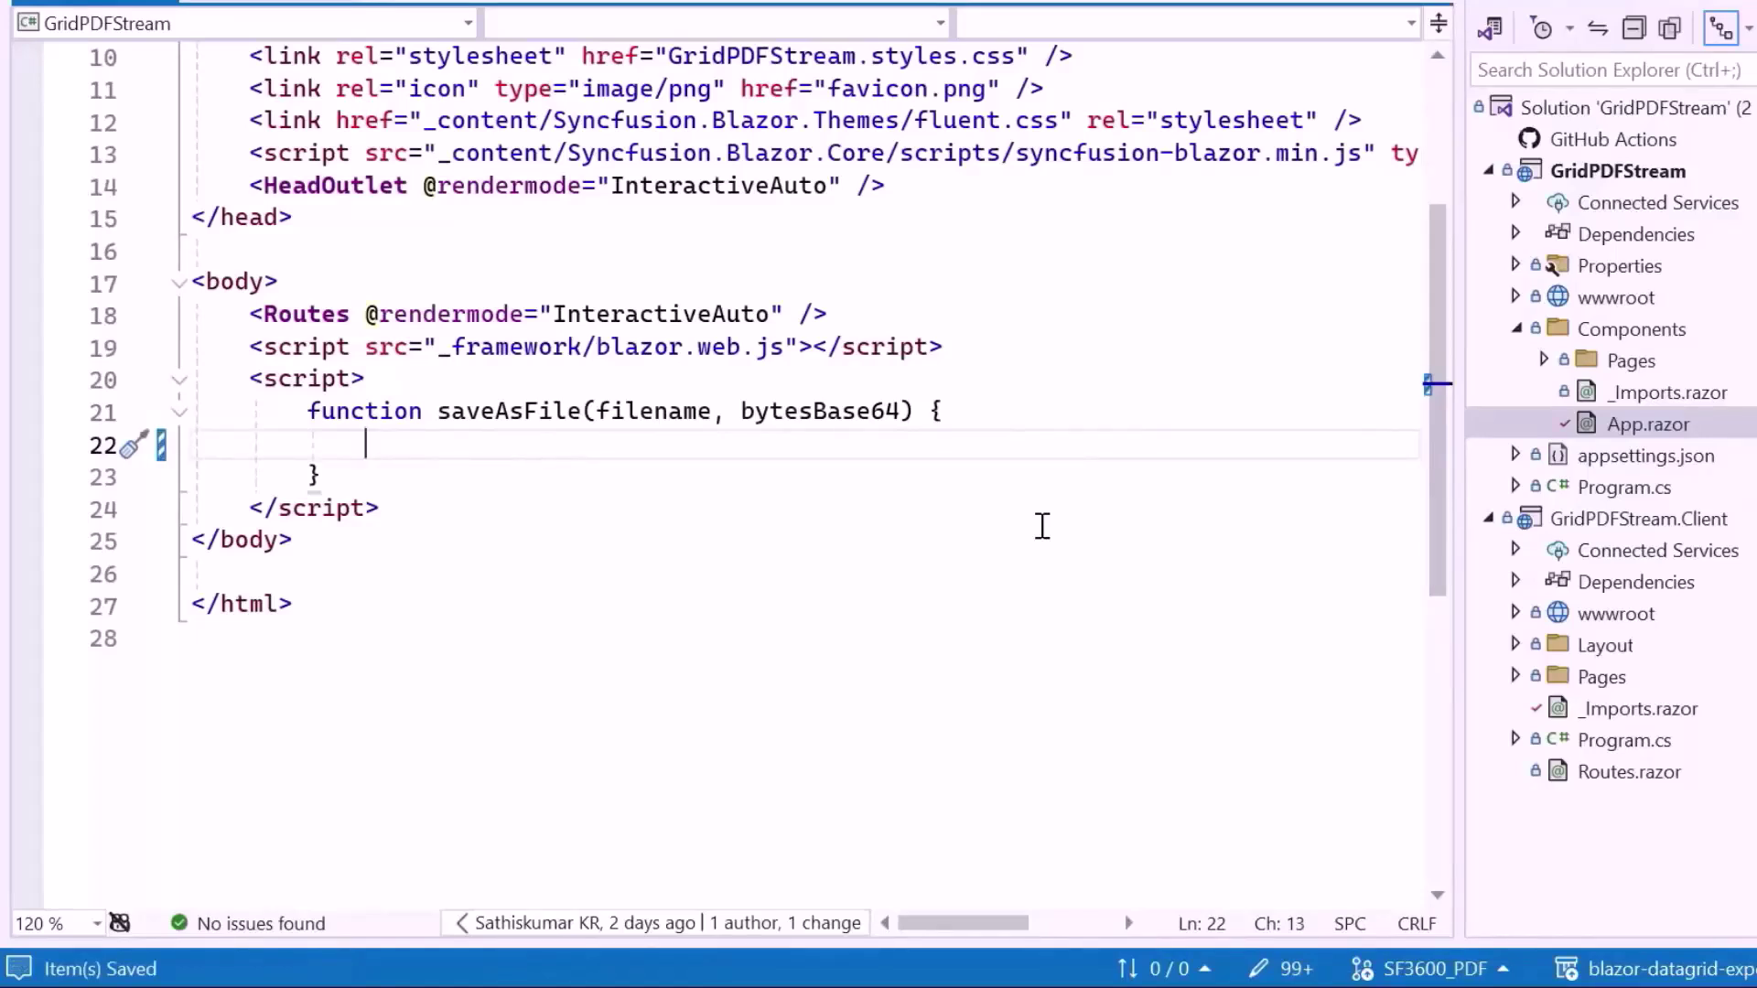
{"action": "type", "text": "var link = document.createElement('"}
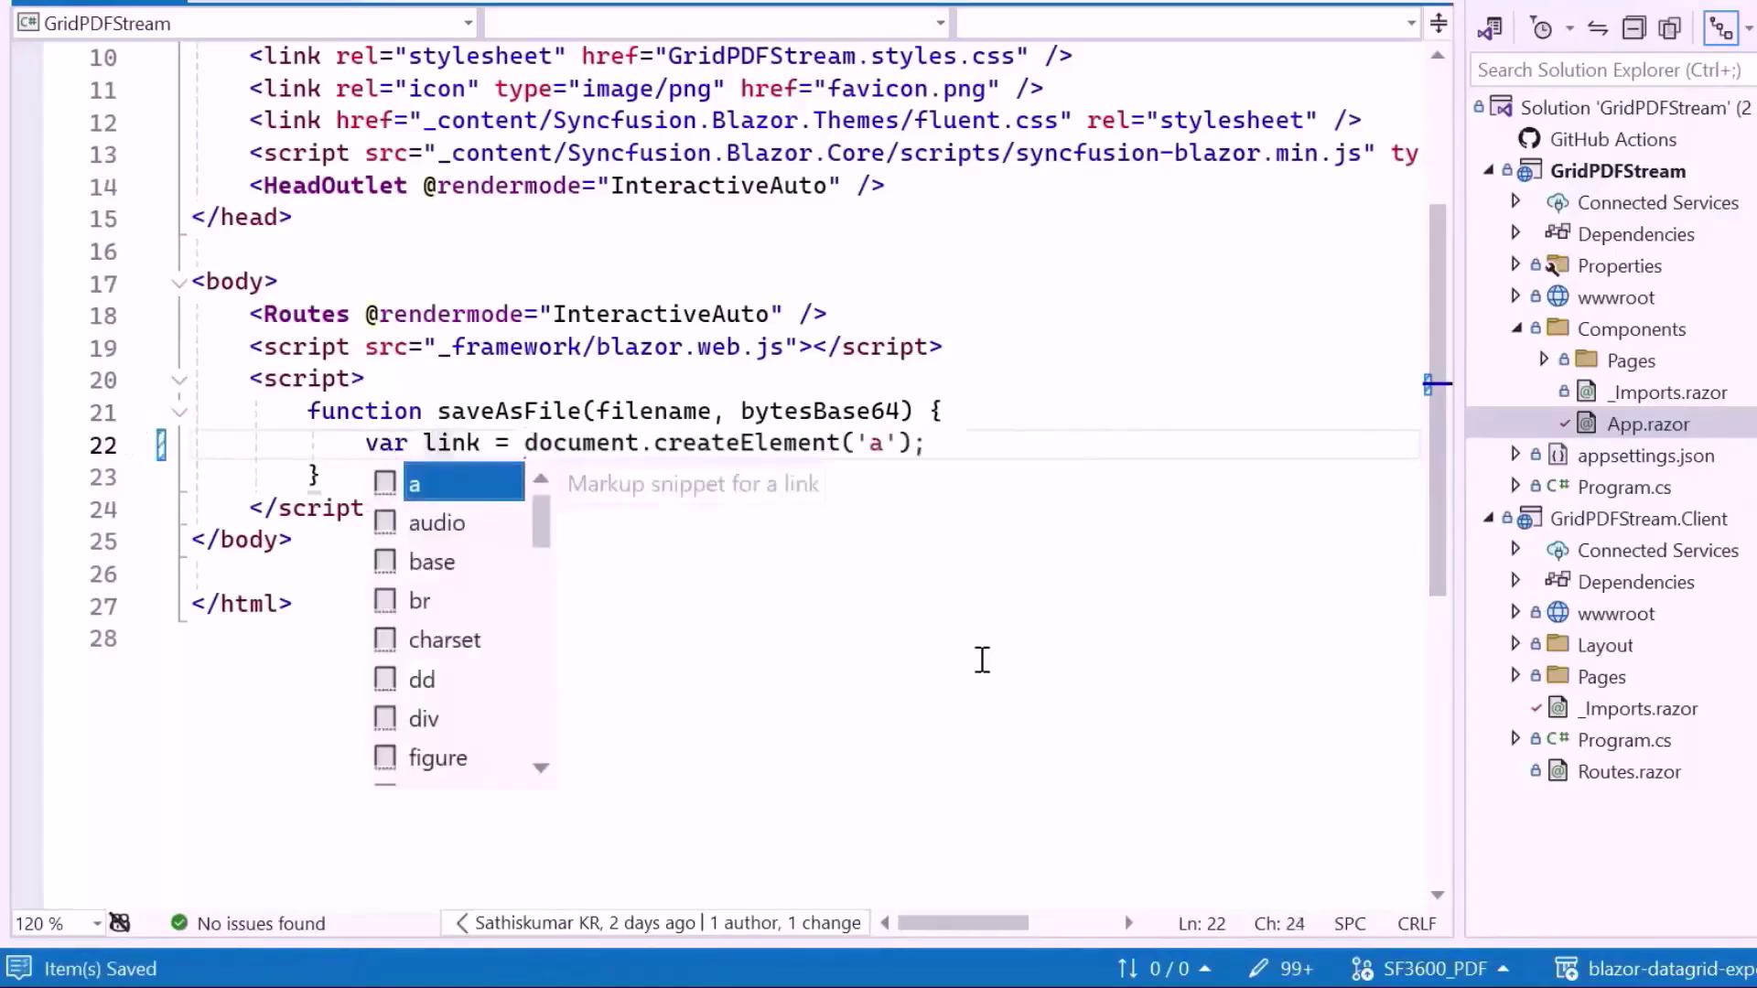
{"action": "type", "text": "a');"}
- Make saveAsFile set the link's download name and base64 href, append, click and remove it
{"action": "key", "text": "Return"}
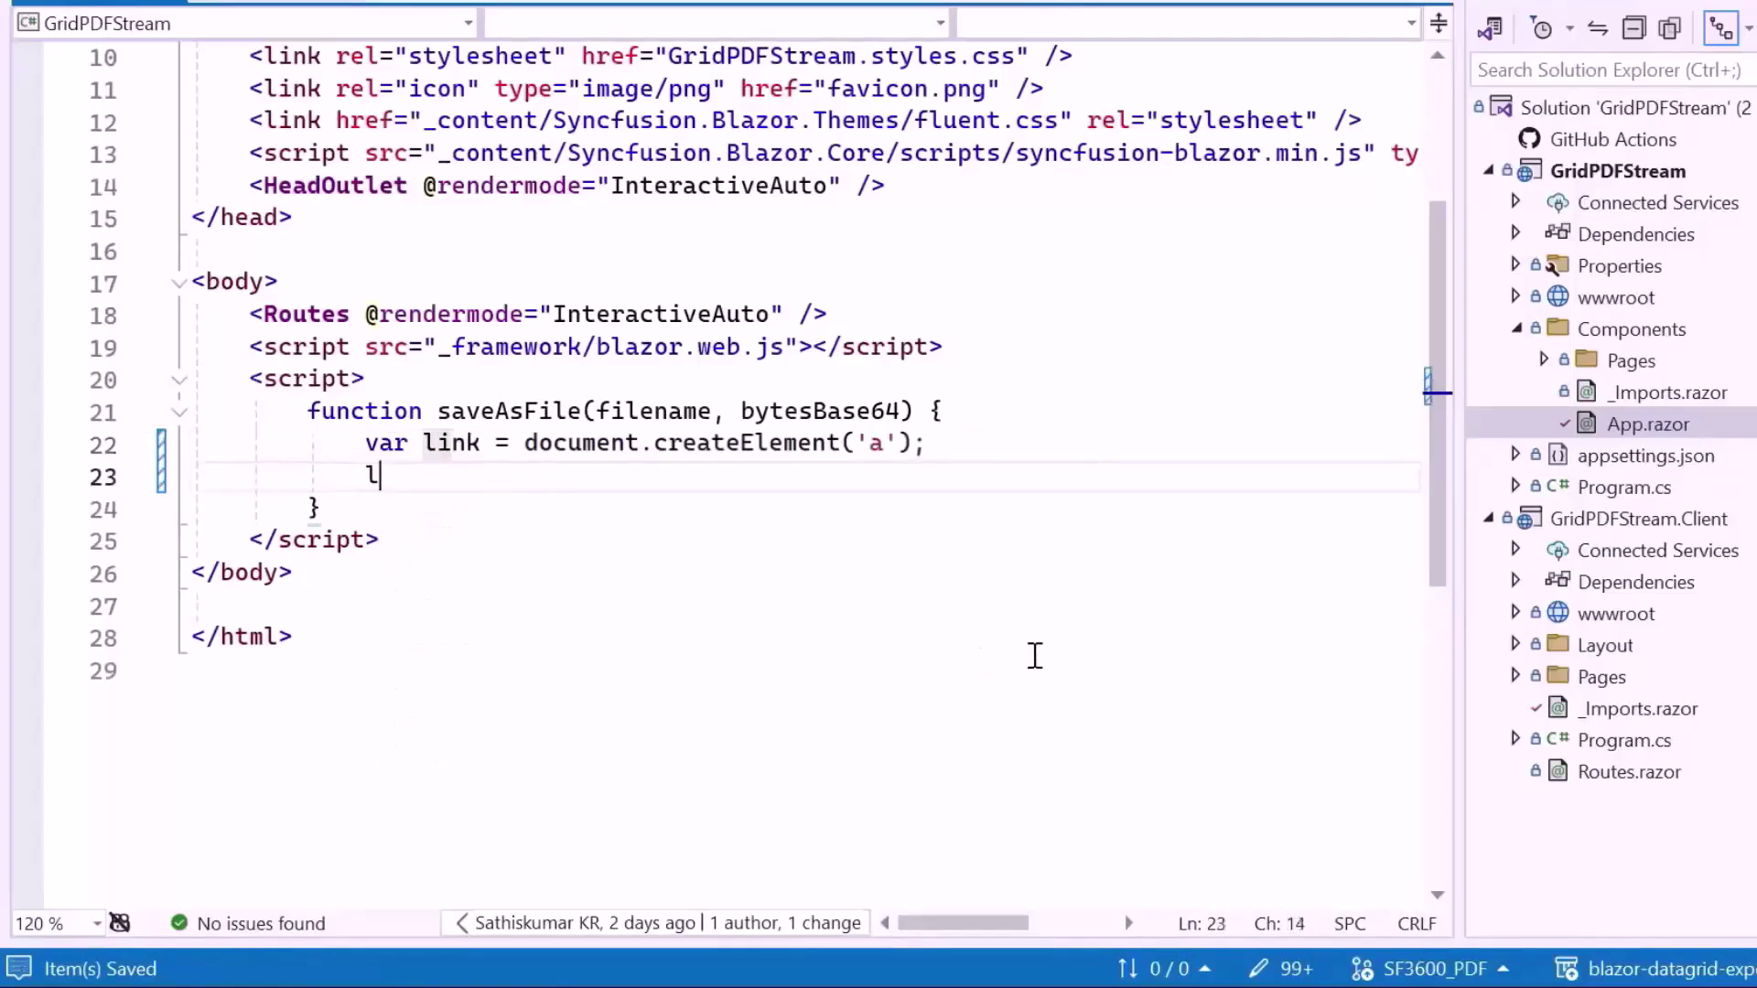
{"action": "type", "text": "link.download = filename"}
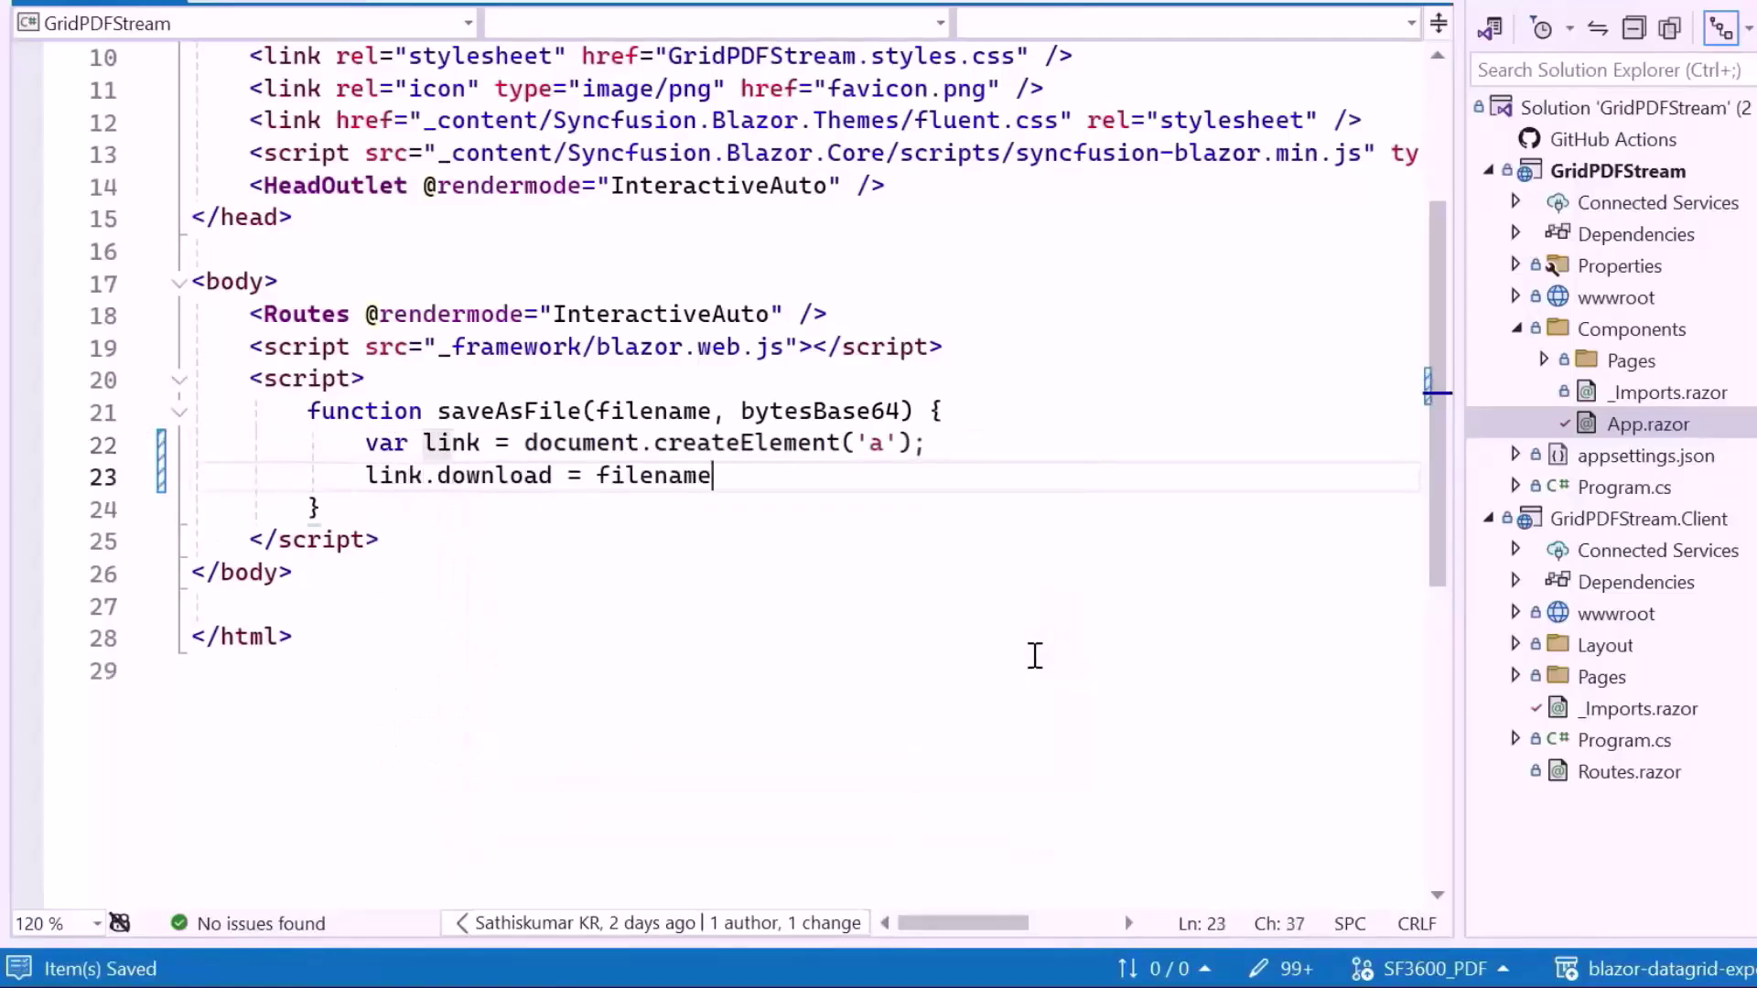
{"action": "type", "text": ";"}
{"action": "key", "text": "ctrl+s"}
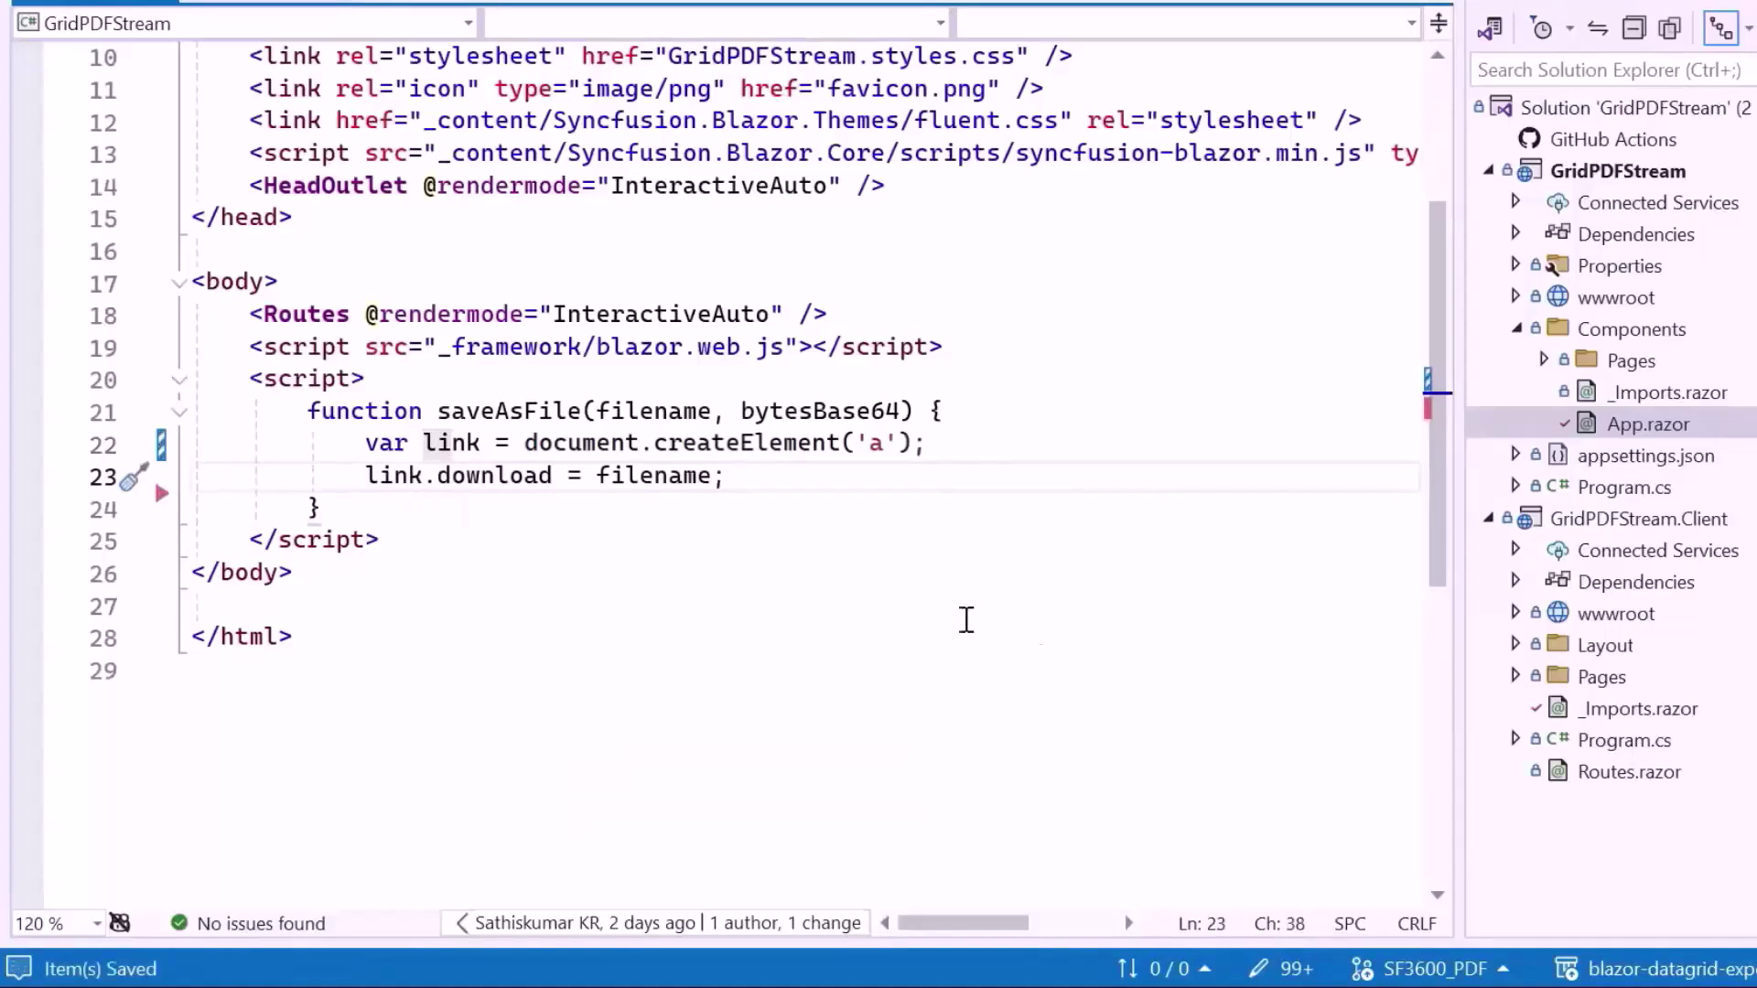
{"action": "key", "text": "Return"}
{"action": "type", "text": "link.href = \"data:application/octet-stream;base64,\" + bytesBase64;"}
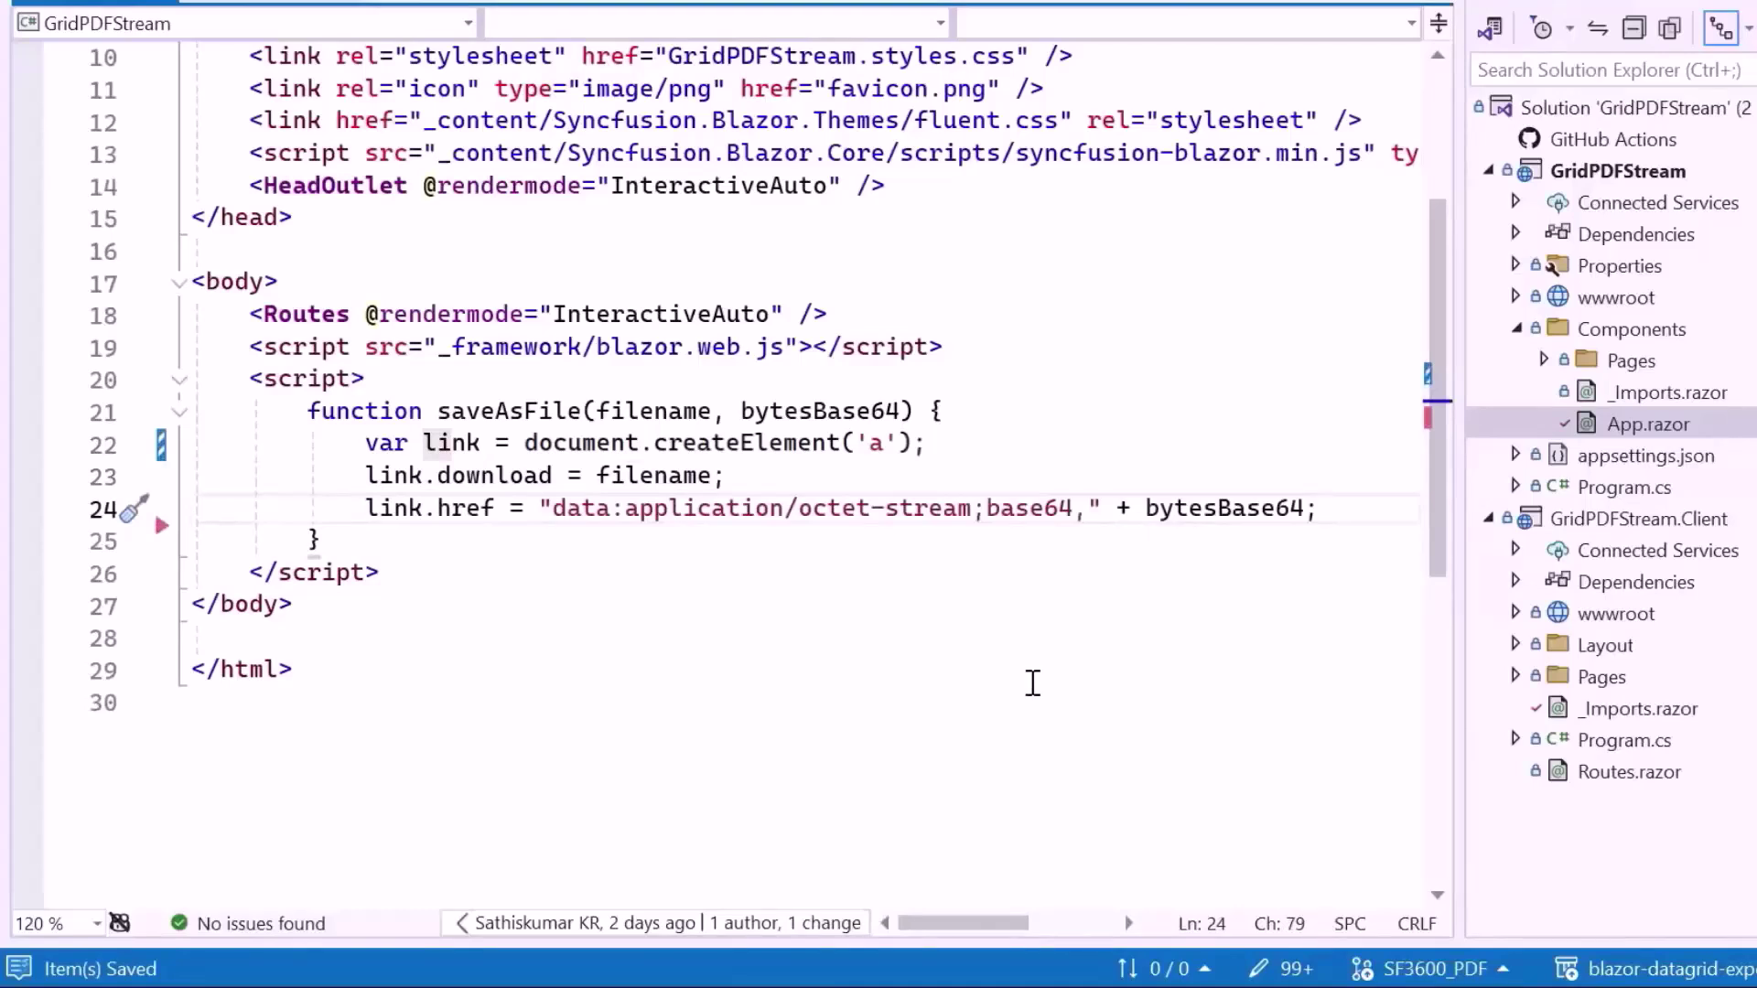
{"action": "key", "text": "Return"}
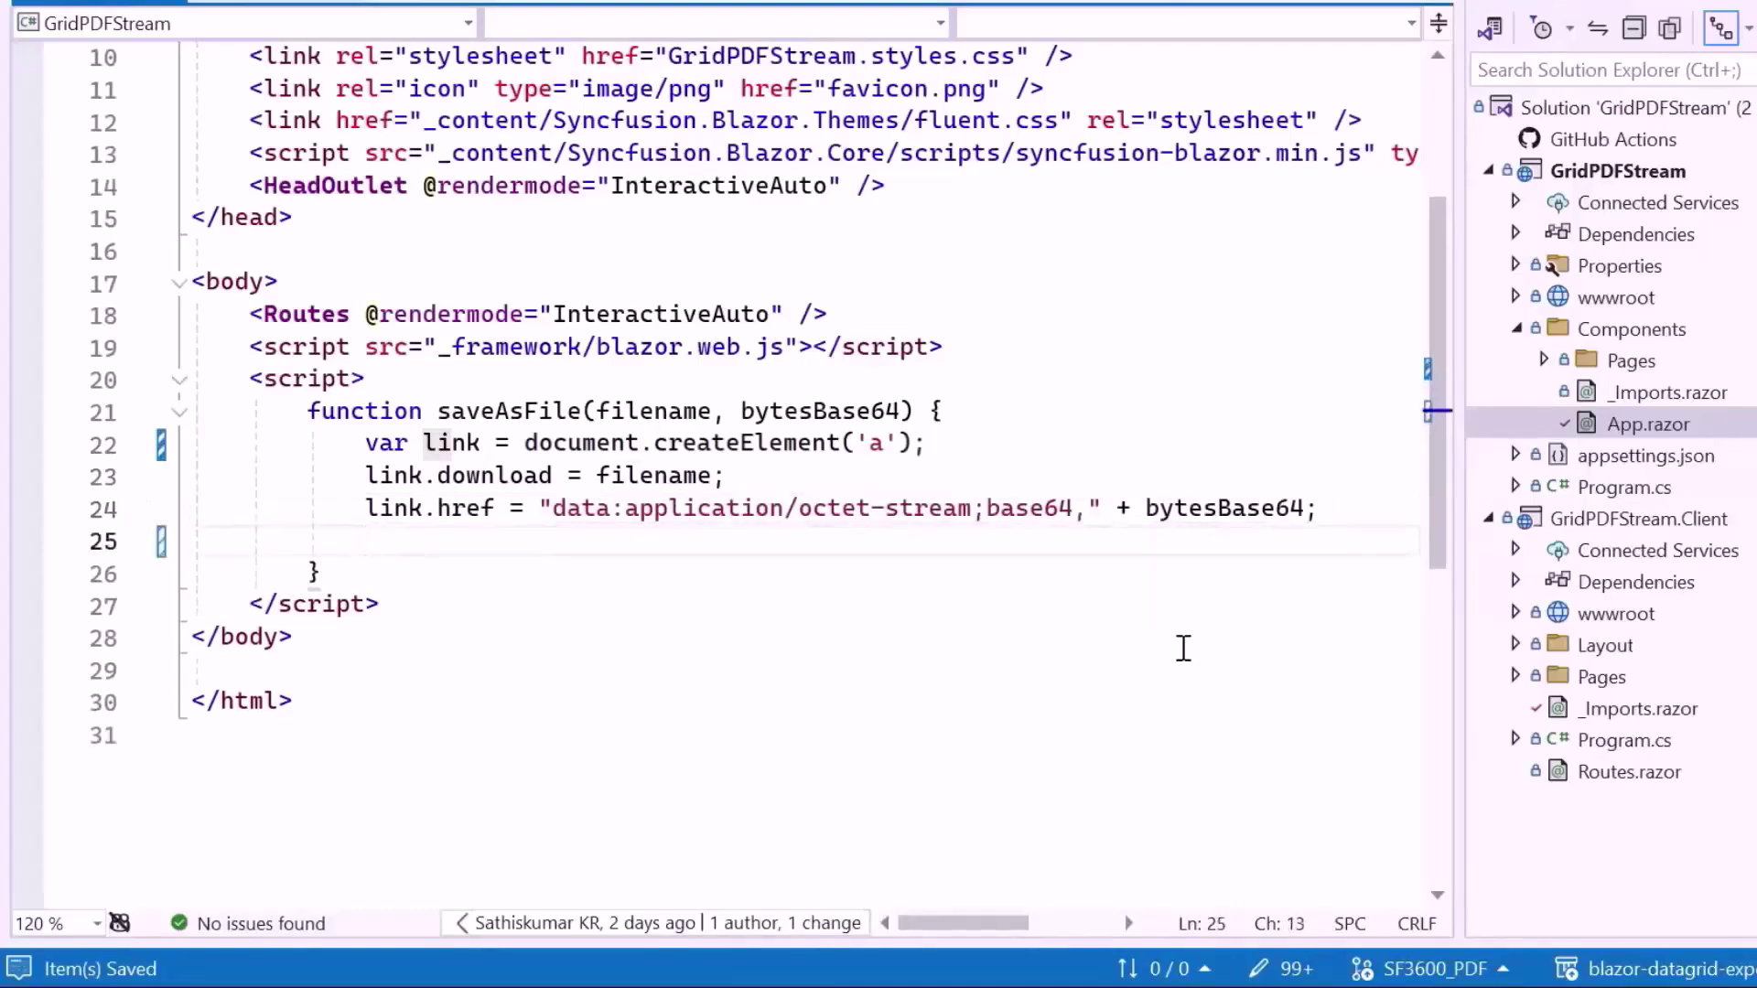
{"action": "type", "text": "document.body.appendChild(link);"}
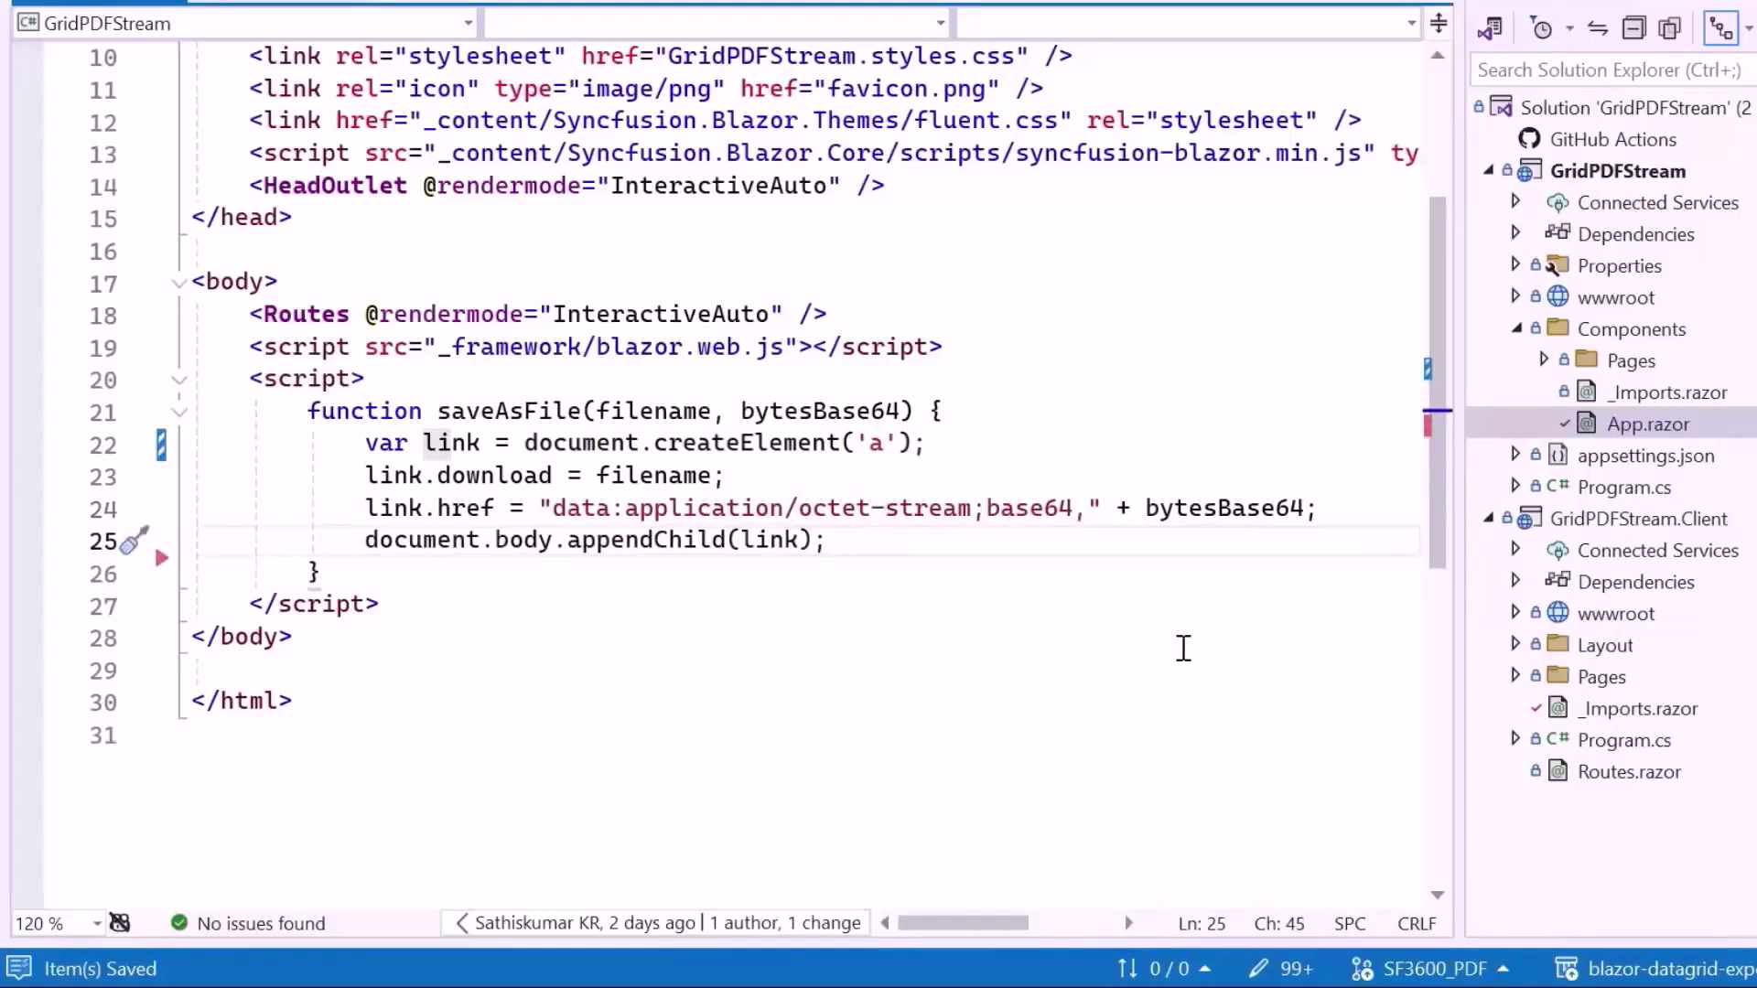
{"action": "key", "text": "Return"}
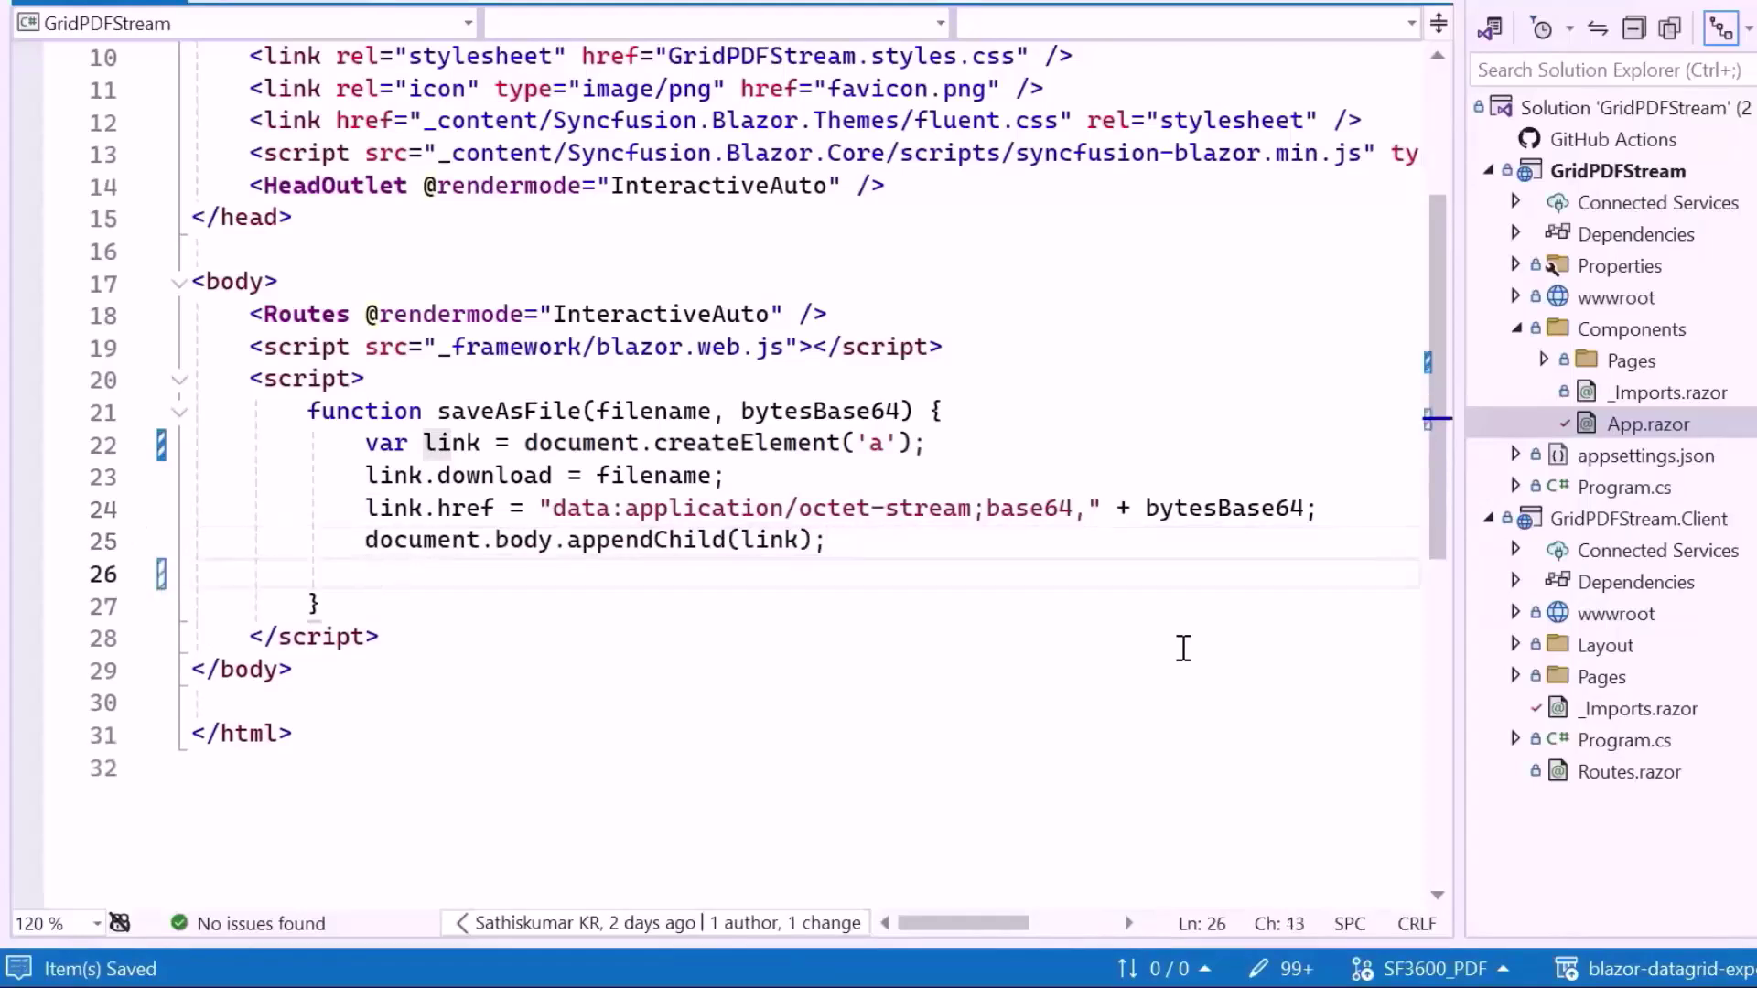
{"action": "type", "text": "link.click"}
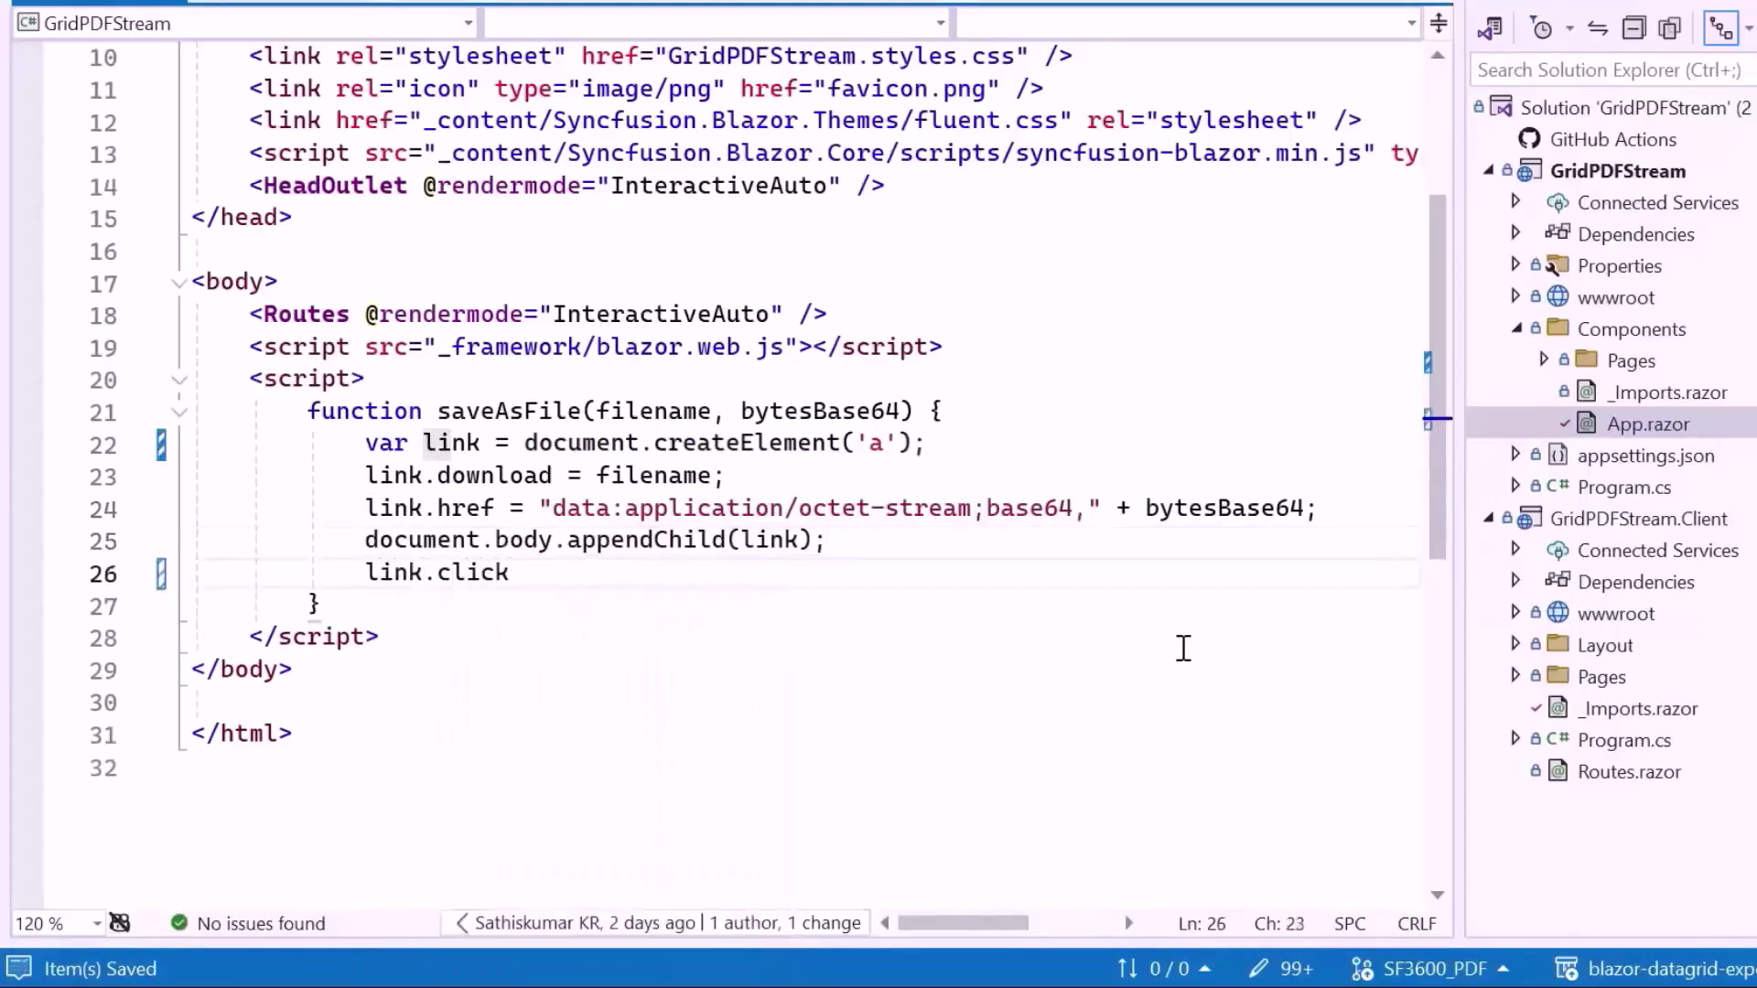
{"action": "type", "text": "();"}
{"action": "key", "text": "Return"}
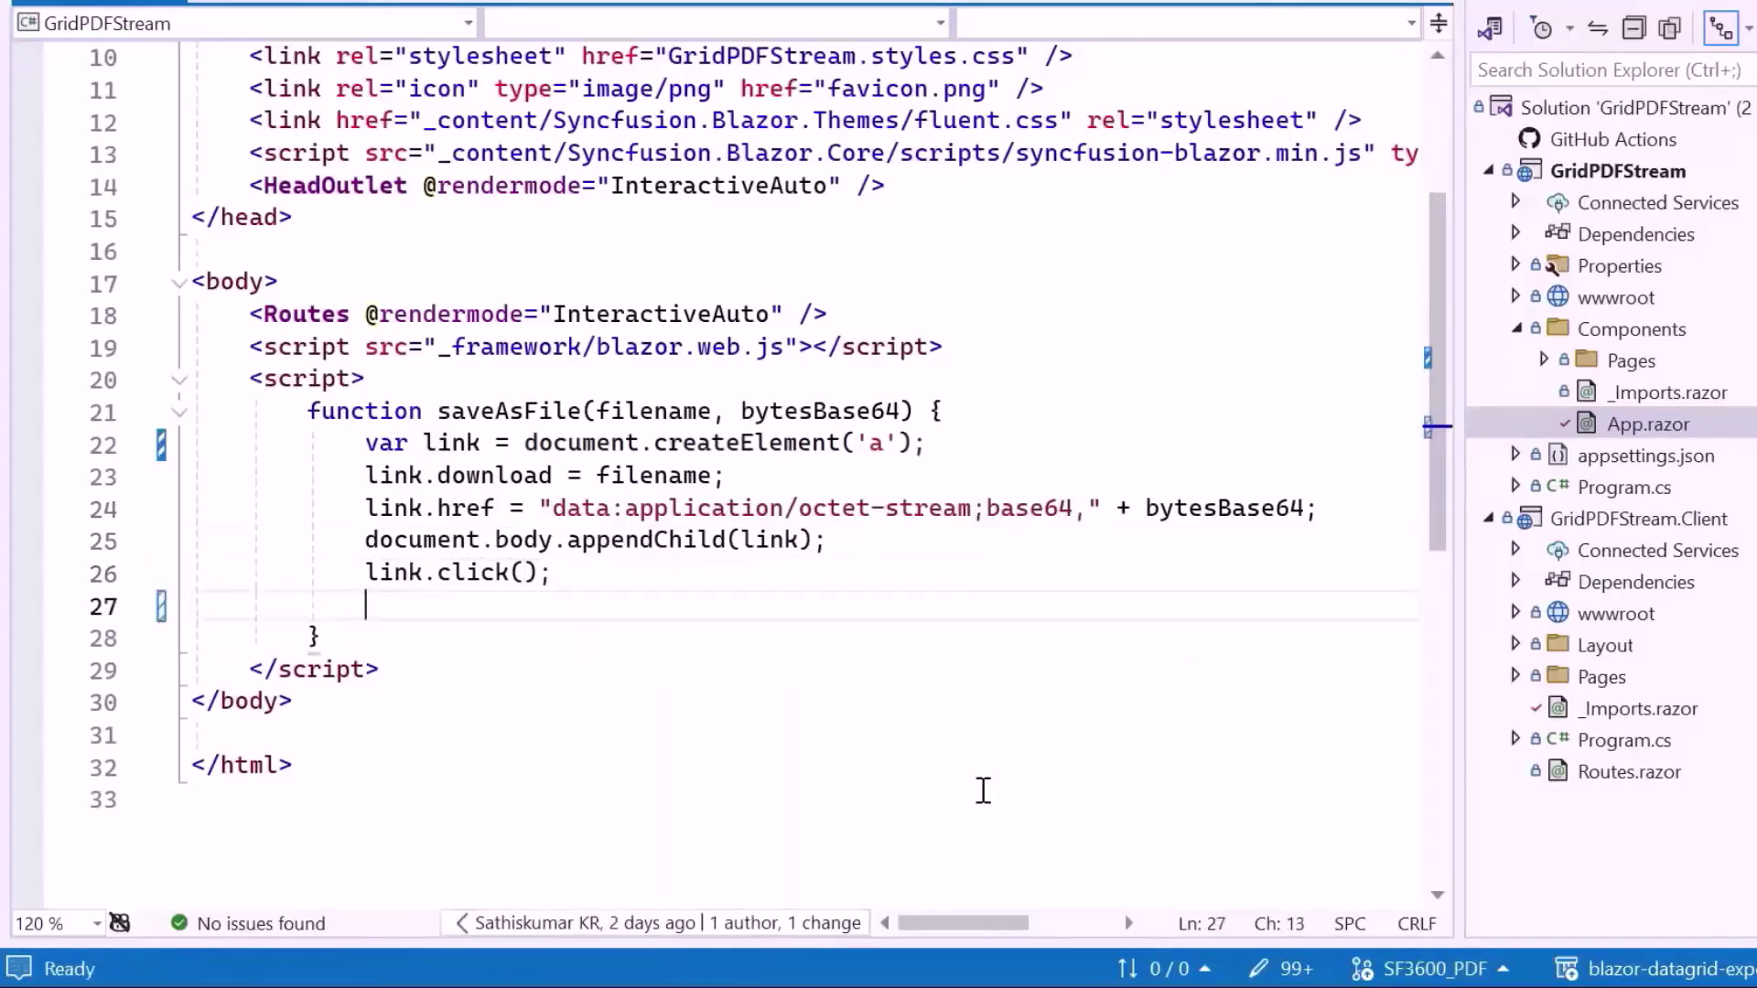
{"action": "key", "text": "Tab"}
{"action": "key", "text": "ctrl+s"}
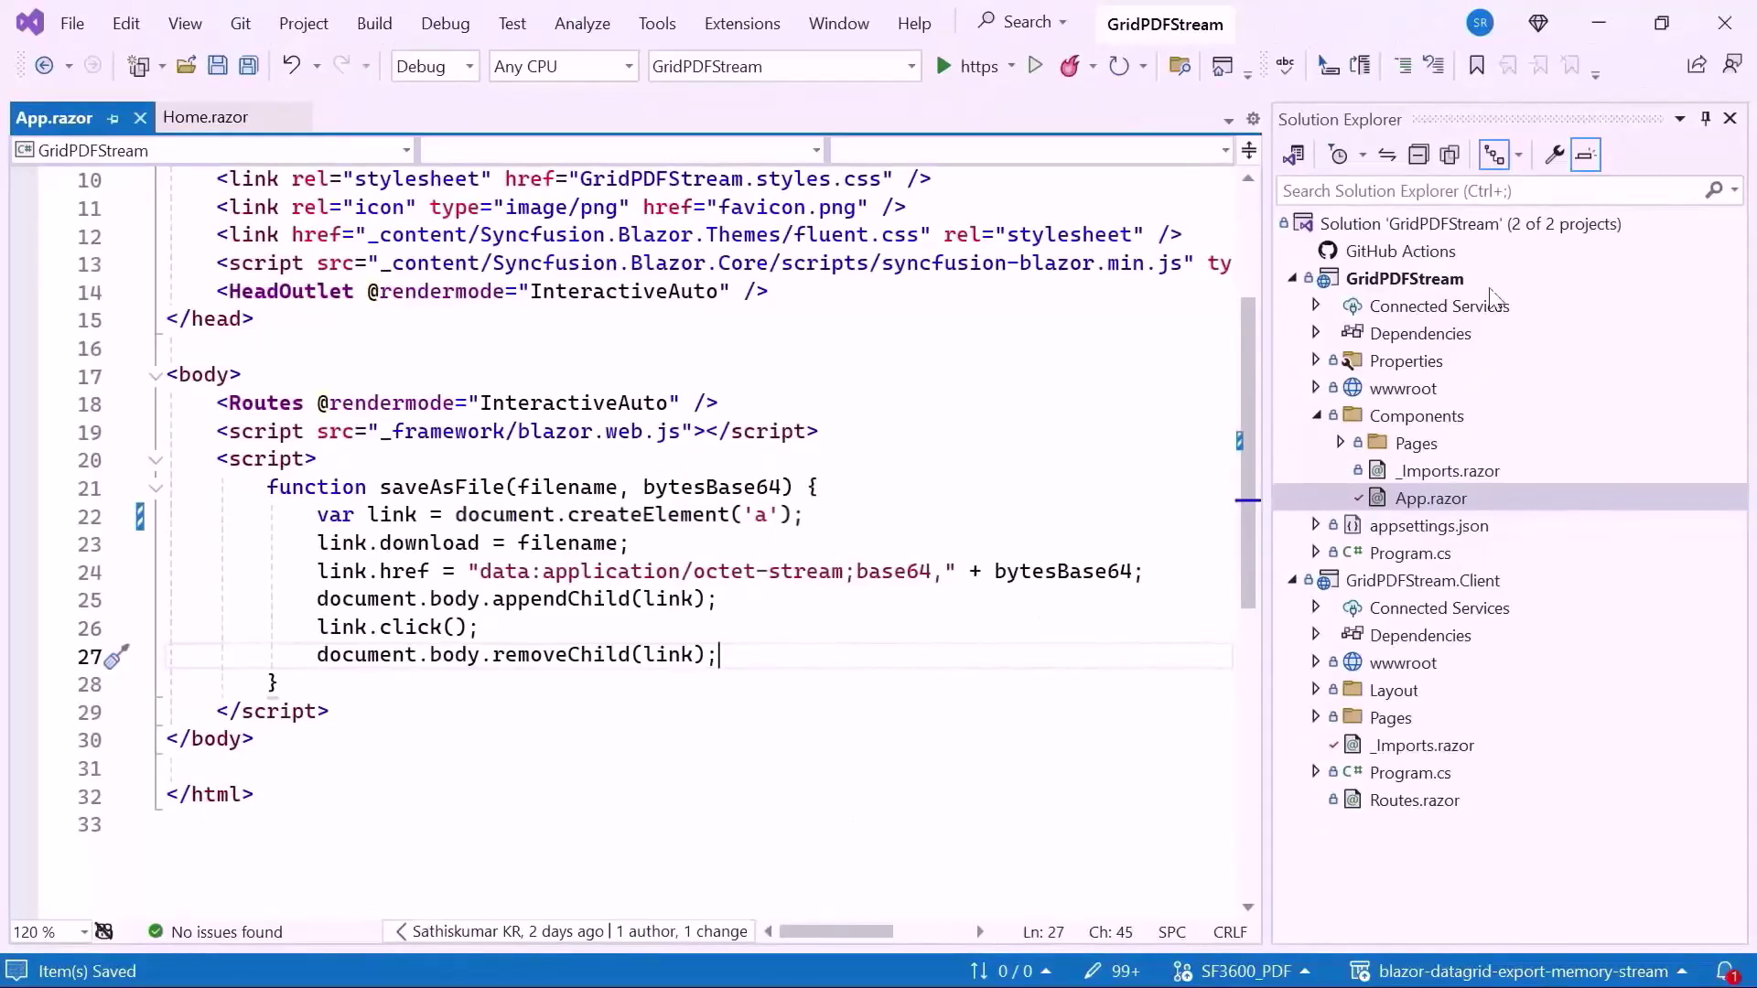
{"action": "left_click", "coordinate": [1728, 119]}
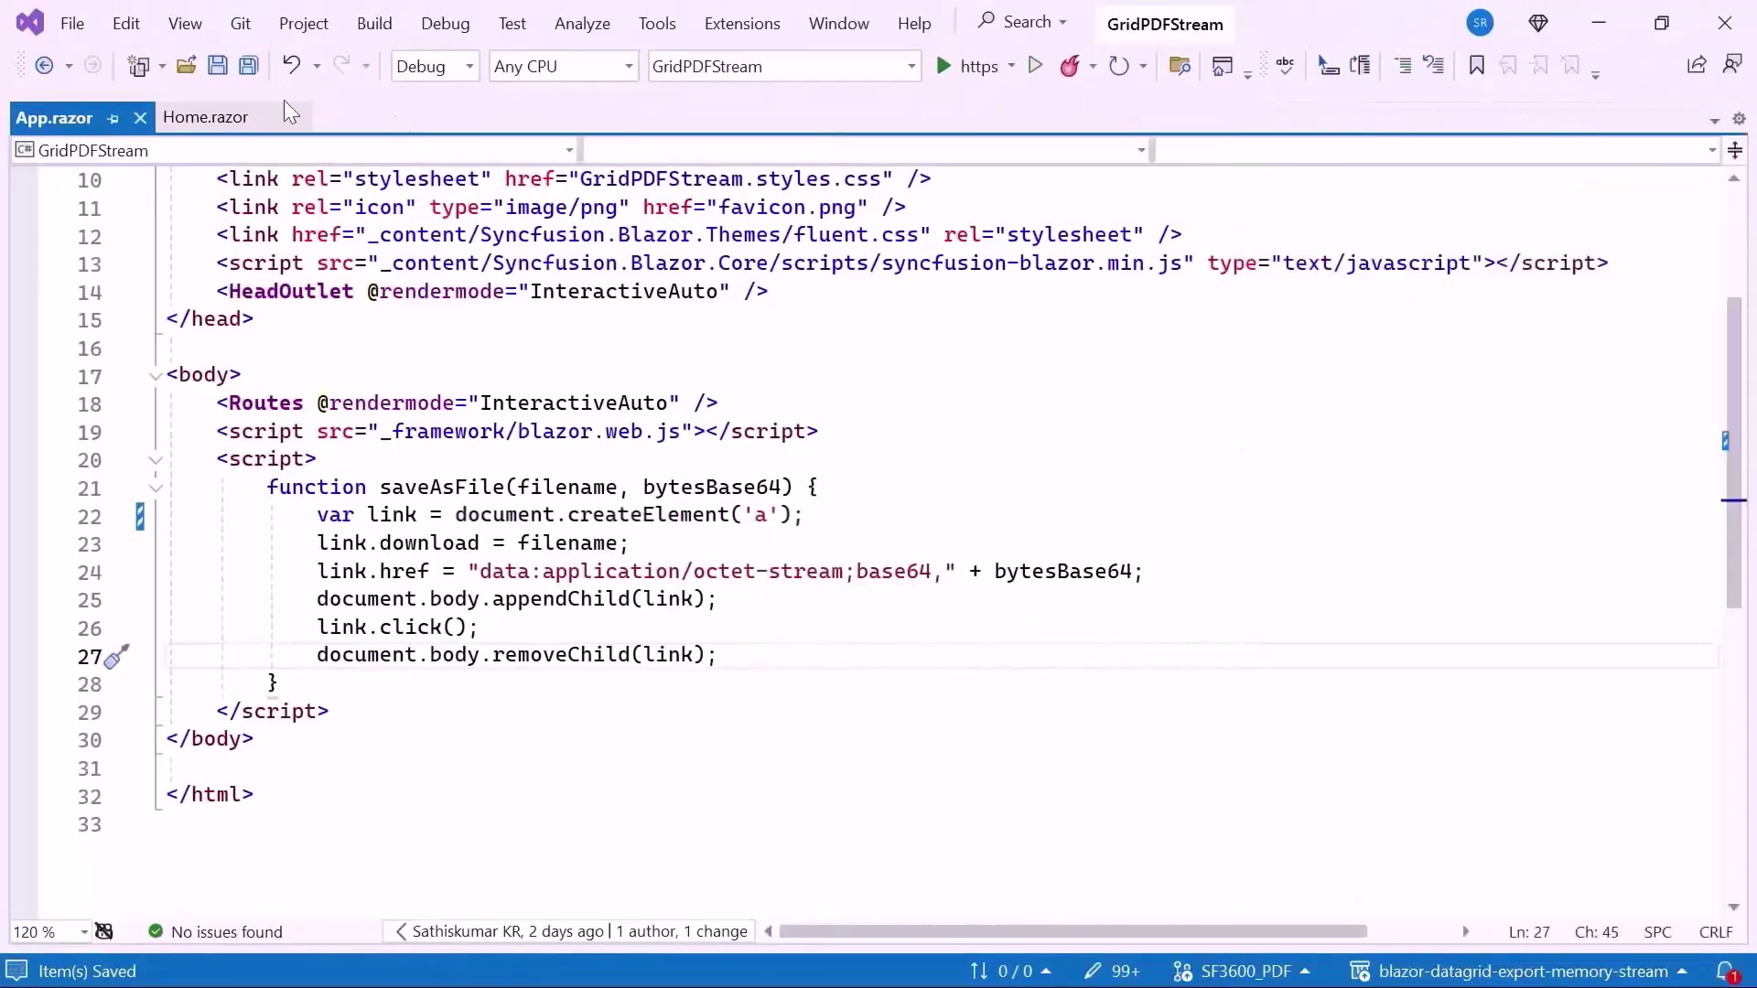
{"action": "left_click", "coordinate": [269, 119]}
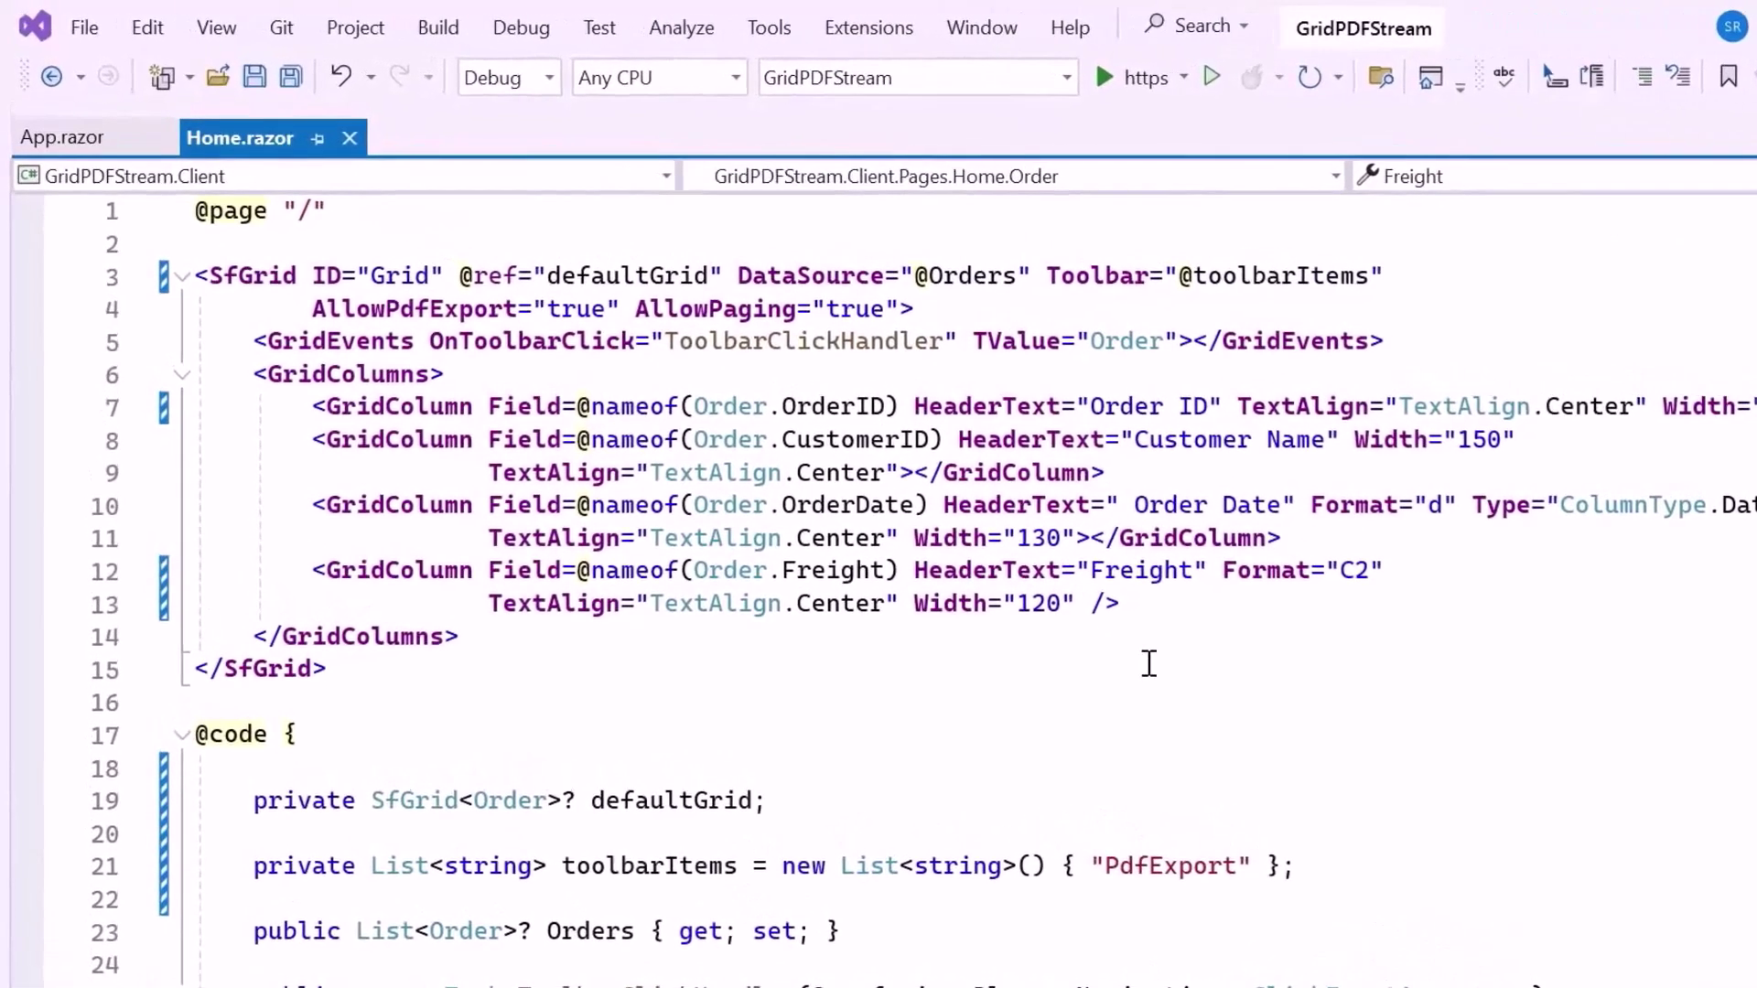
{"action": "left_click", "coordinate": [352, 220]}
{"action": "key", "text": "Return"}
{"action": "type", "text": "@inject I"}
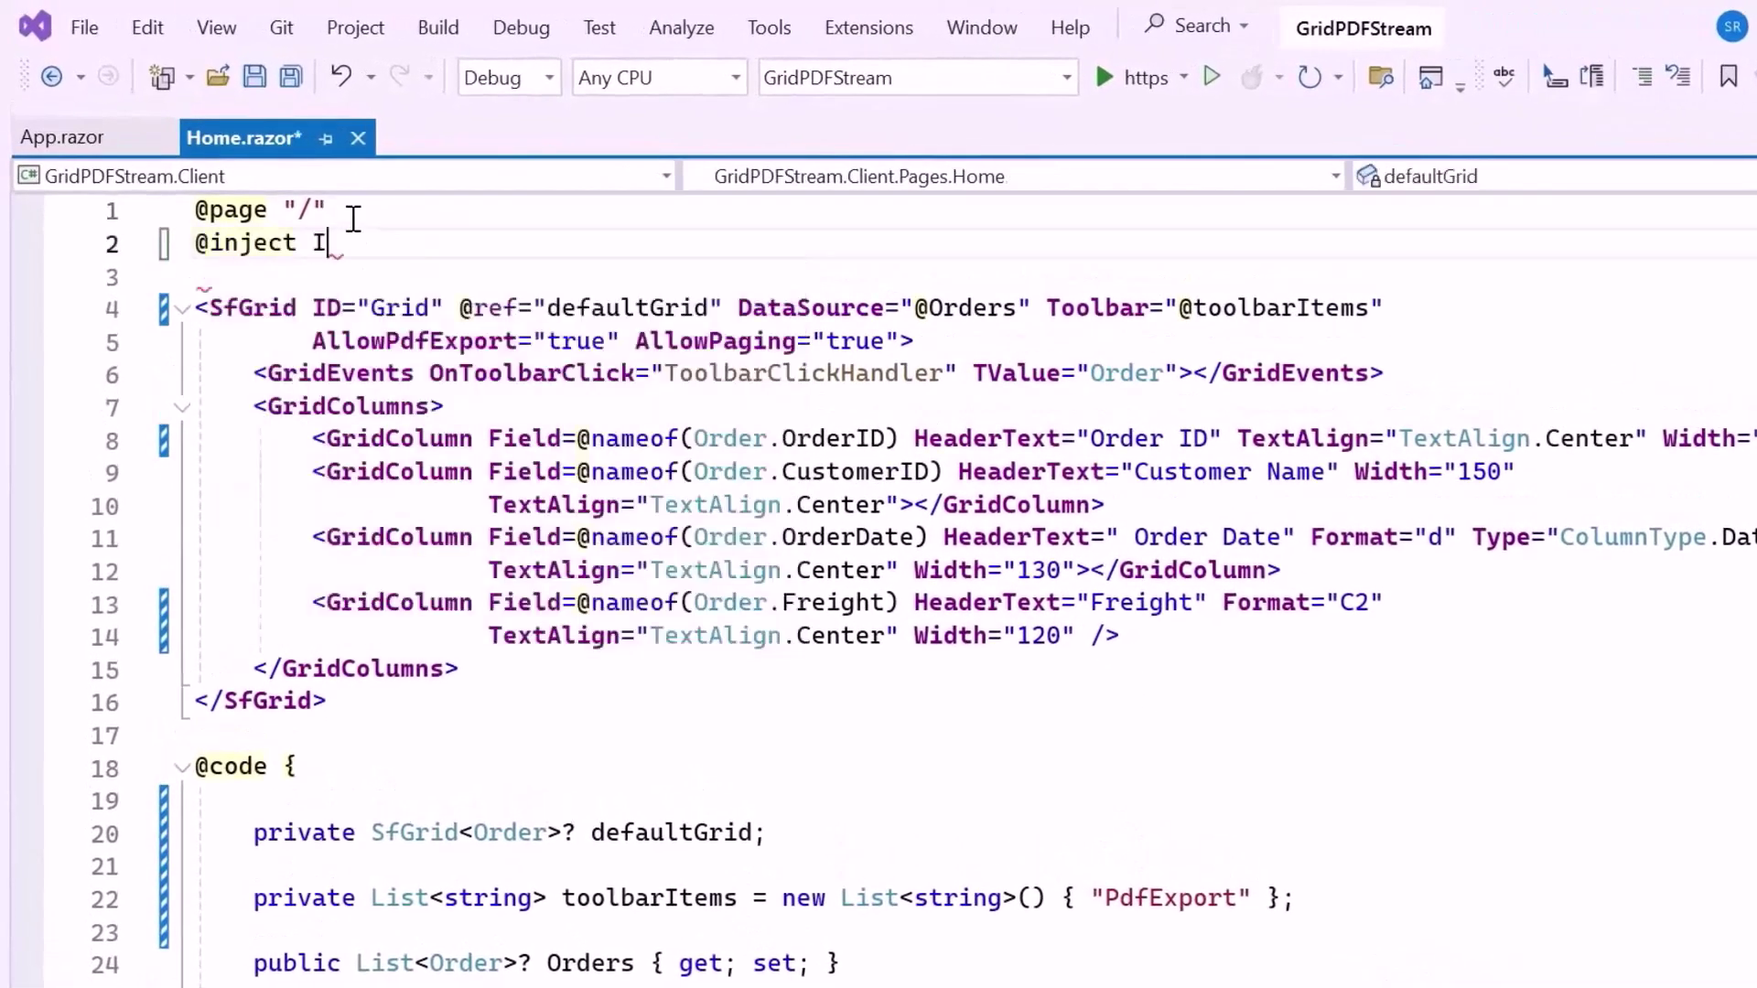
{"action": "type", "text": "JSRuntime J"}
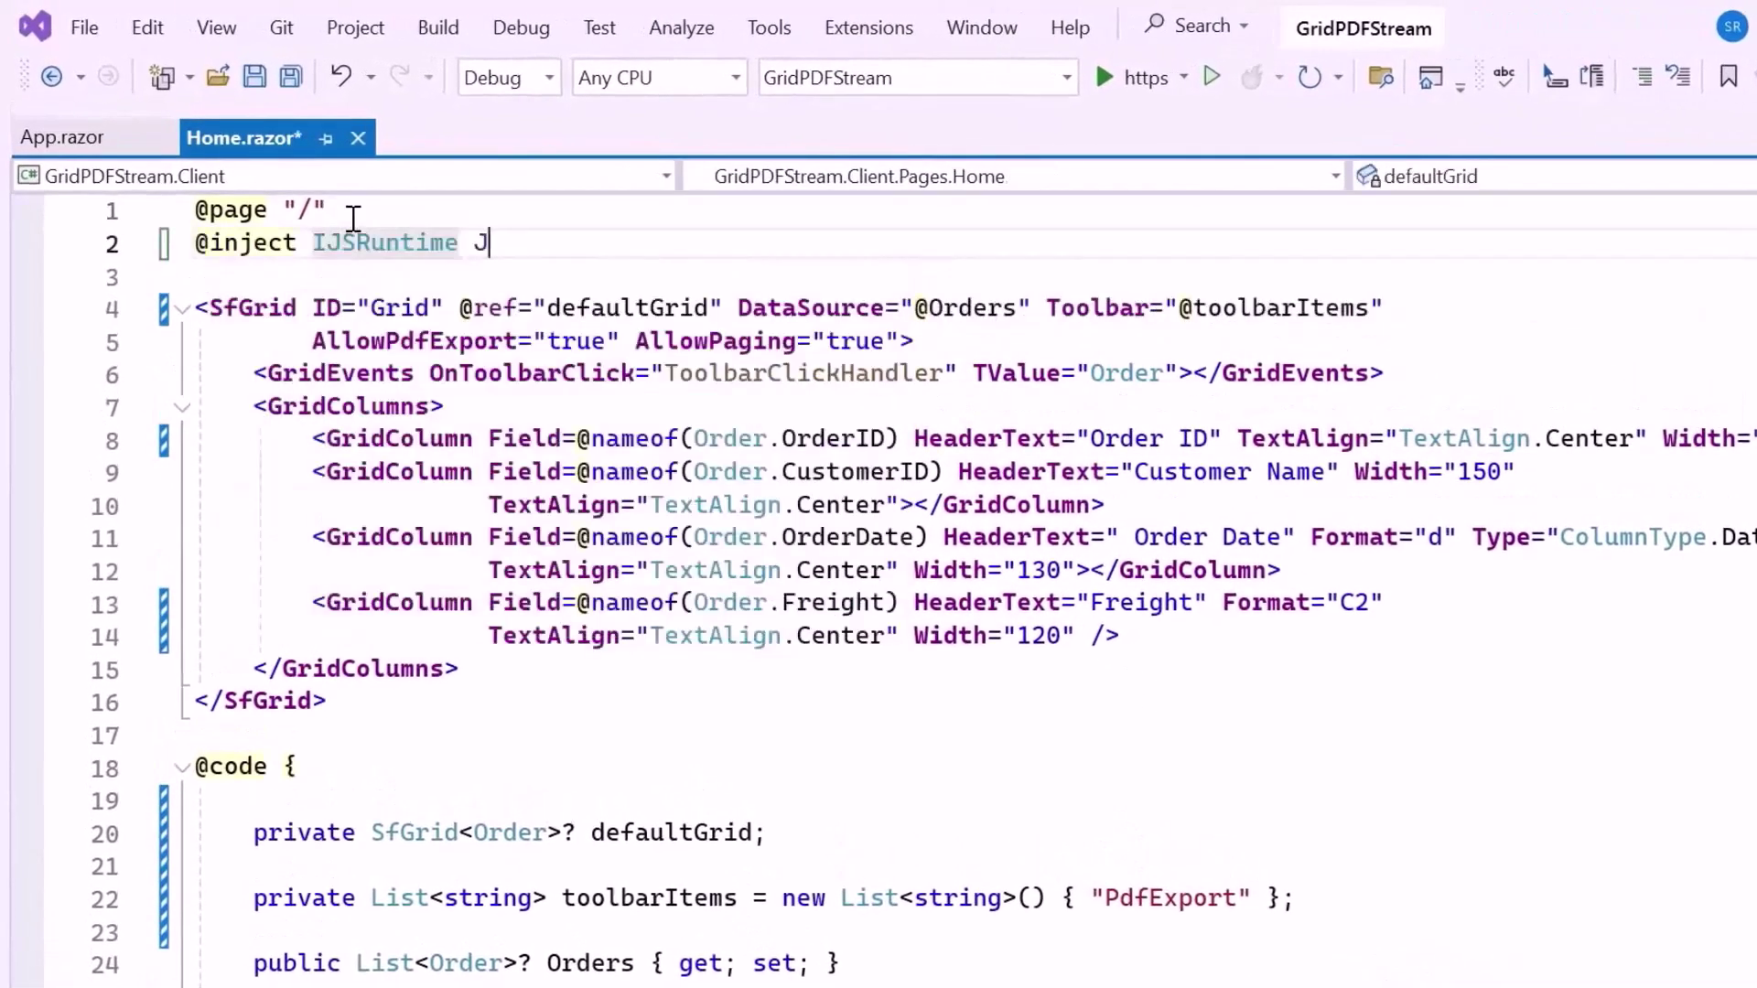
{"action": "type", "text": "SRuntime"}
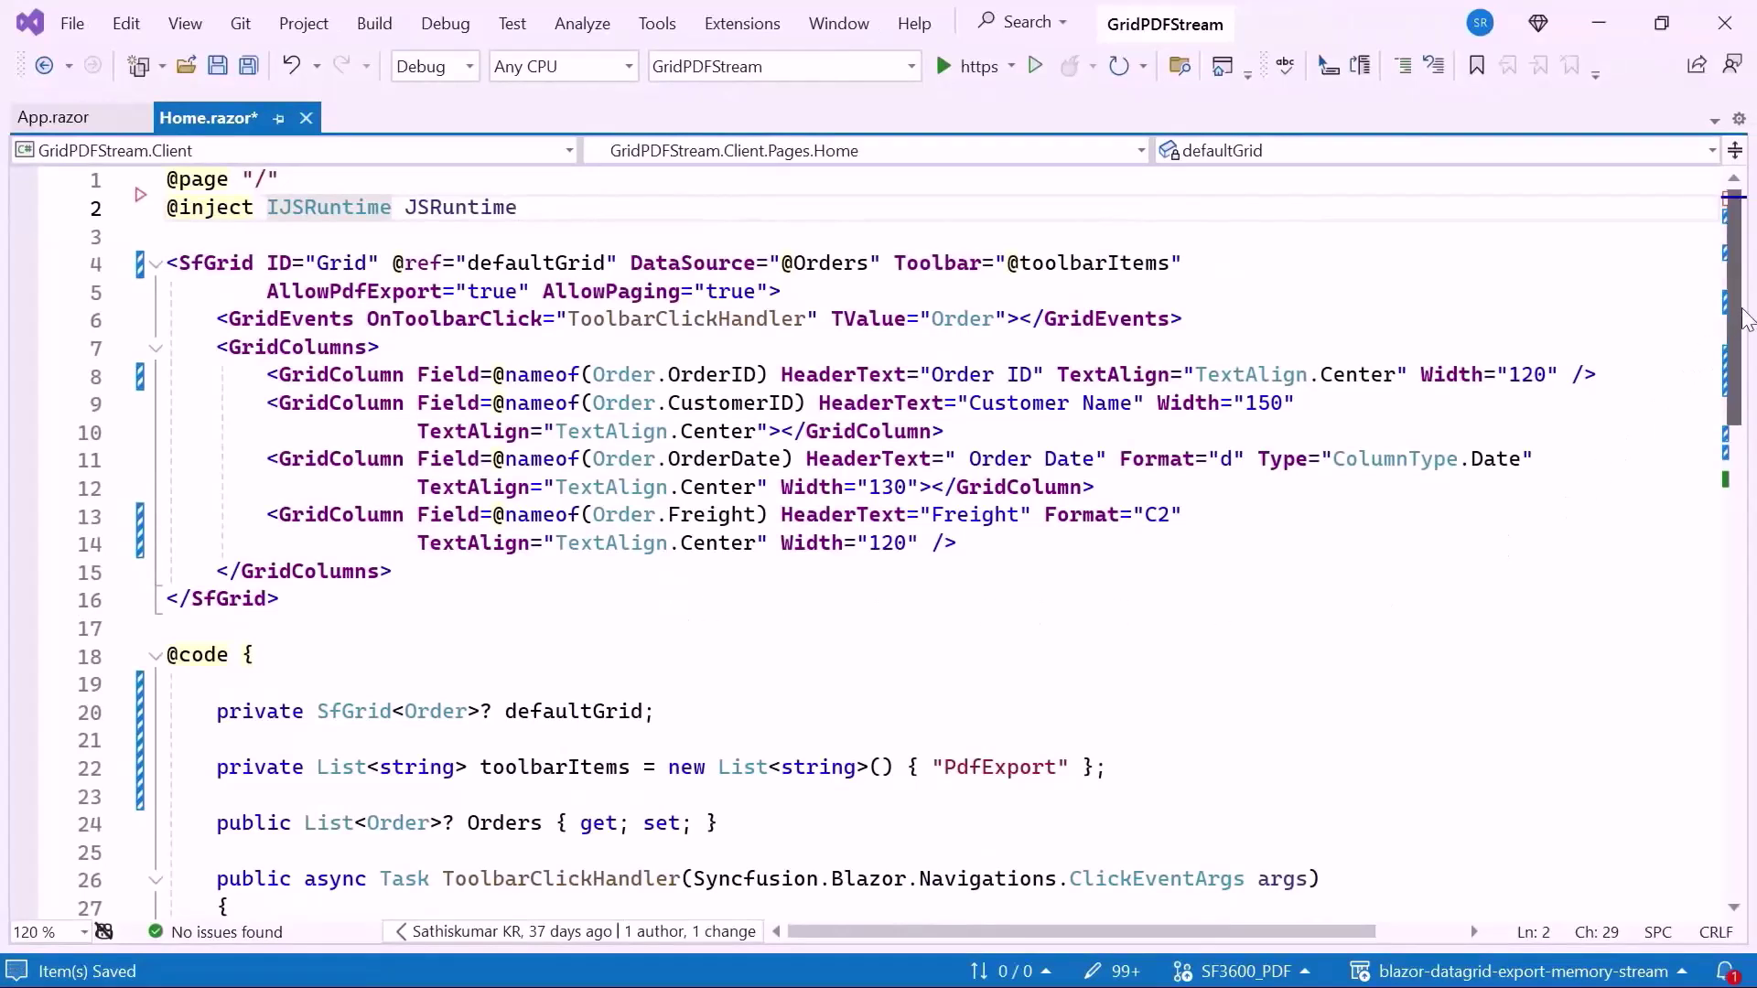
{"action": "left_click_drag", "start_coordinate": [1746, 318], "coordinate": [1713, 472]}
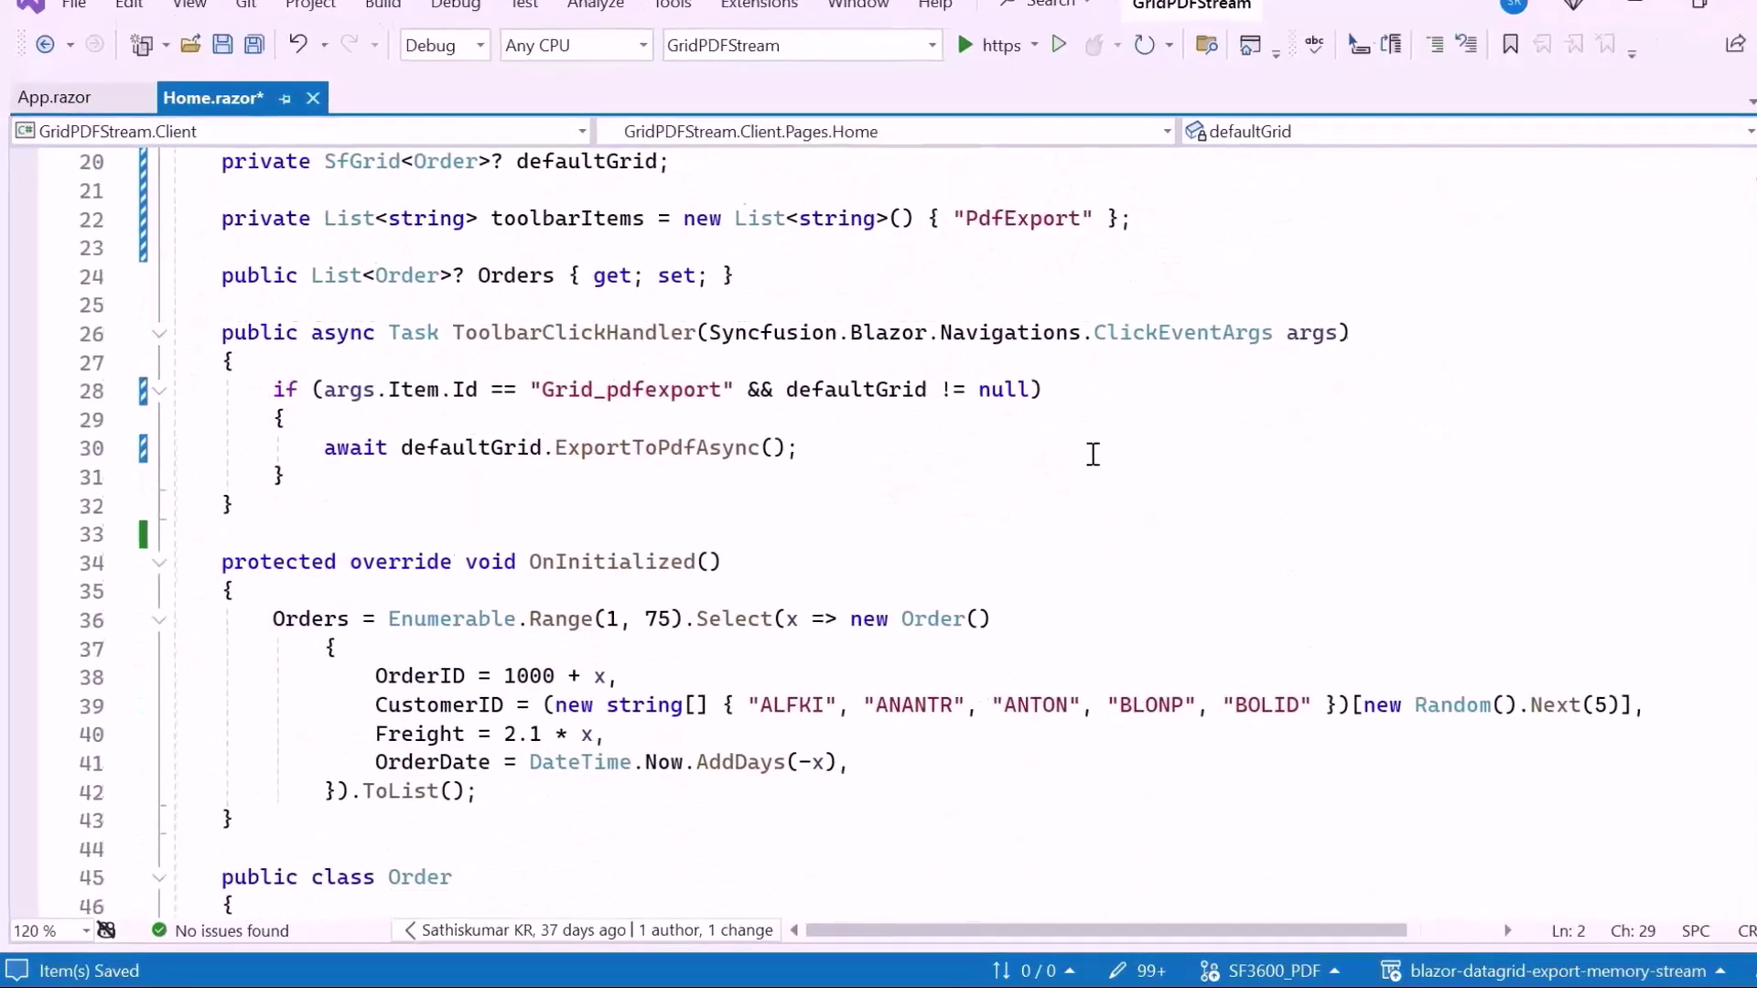
- Replace ExportToPdfAsync() with a MemoryStream export, convert it to base64, and log it
{"action": "left_click_drag", "start_coordinate": [324, 448], "coordinate": [796, 452]}
{"action": "key", "text": "BackSpace"}
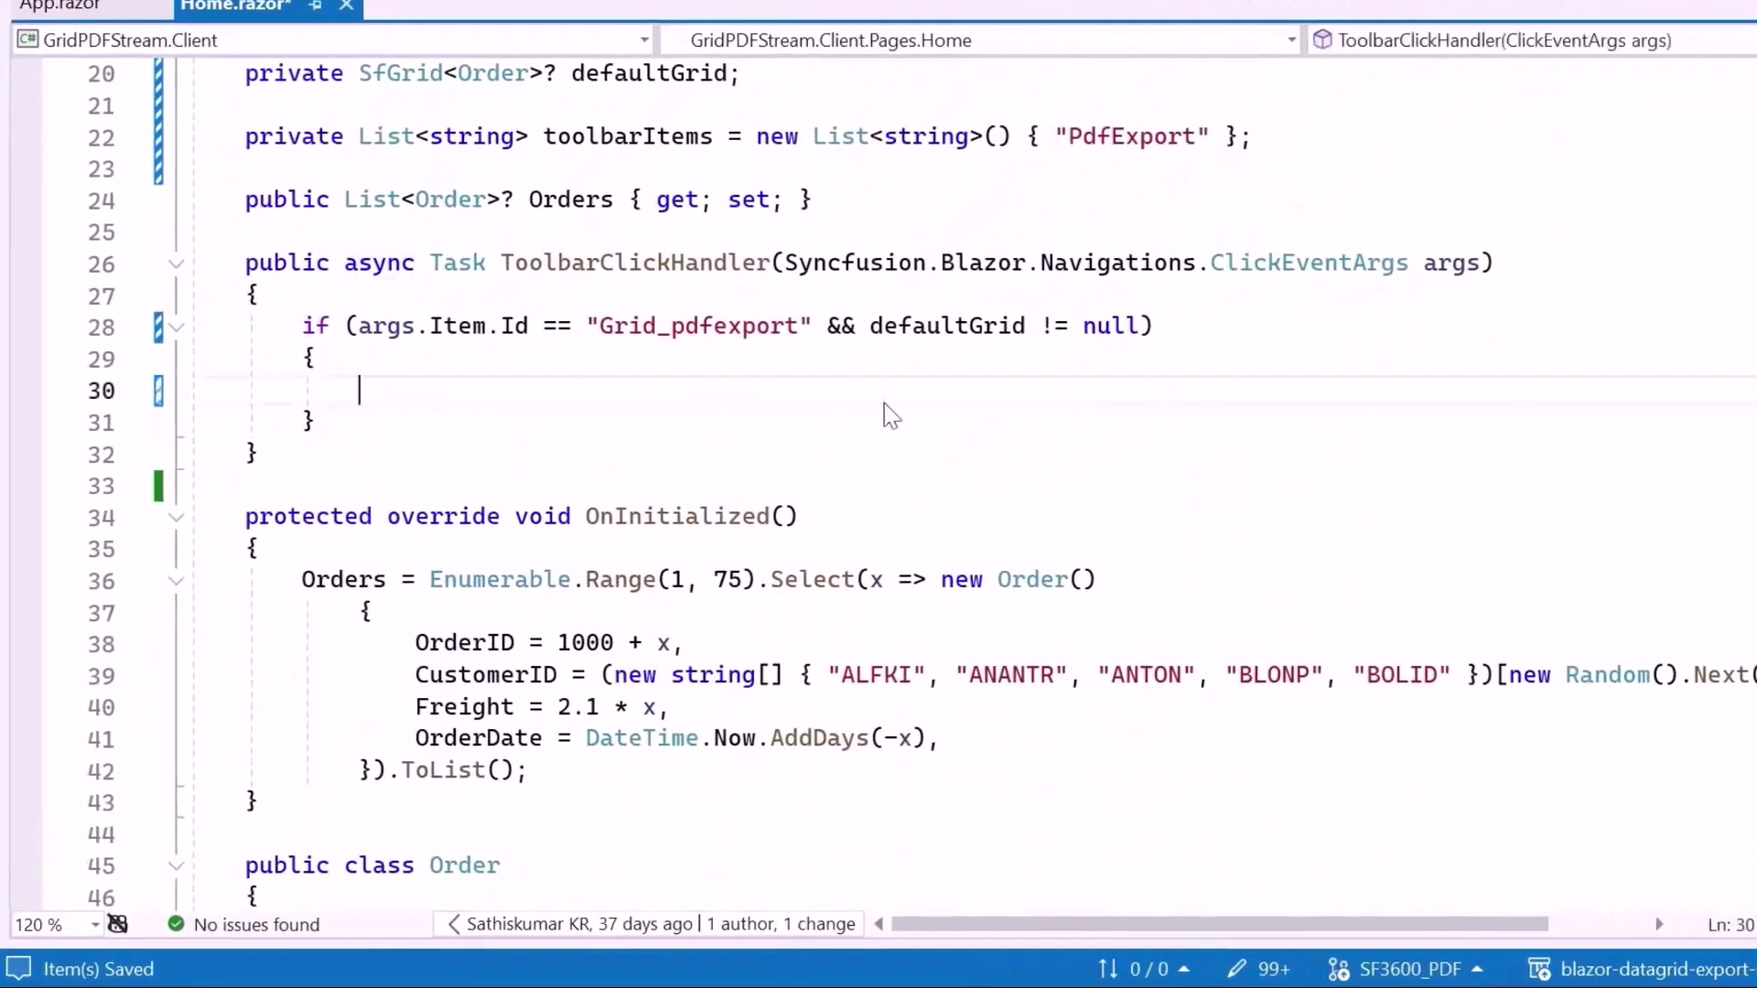
{"action": "type", "text": "M"}
{"action": "type", "text": "emoryStream streamDocument"}
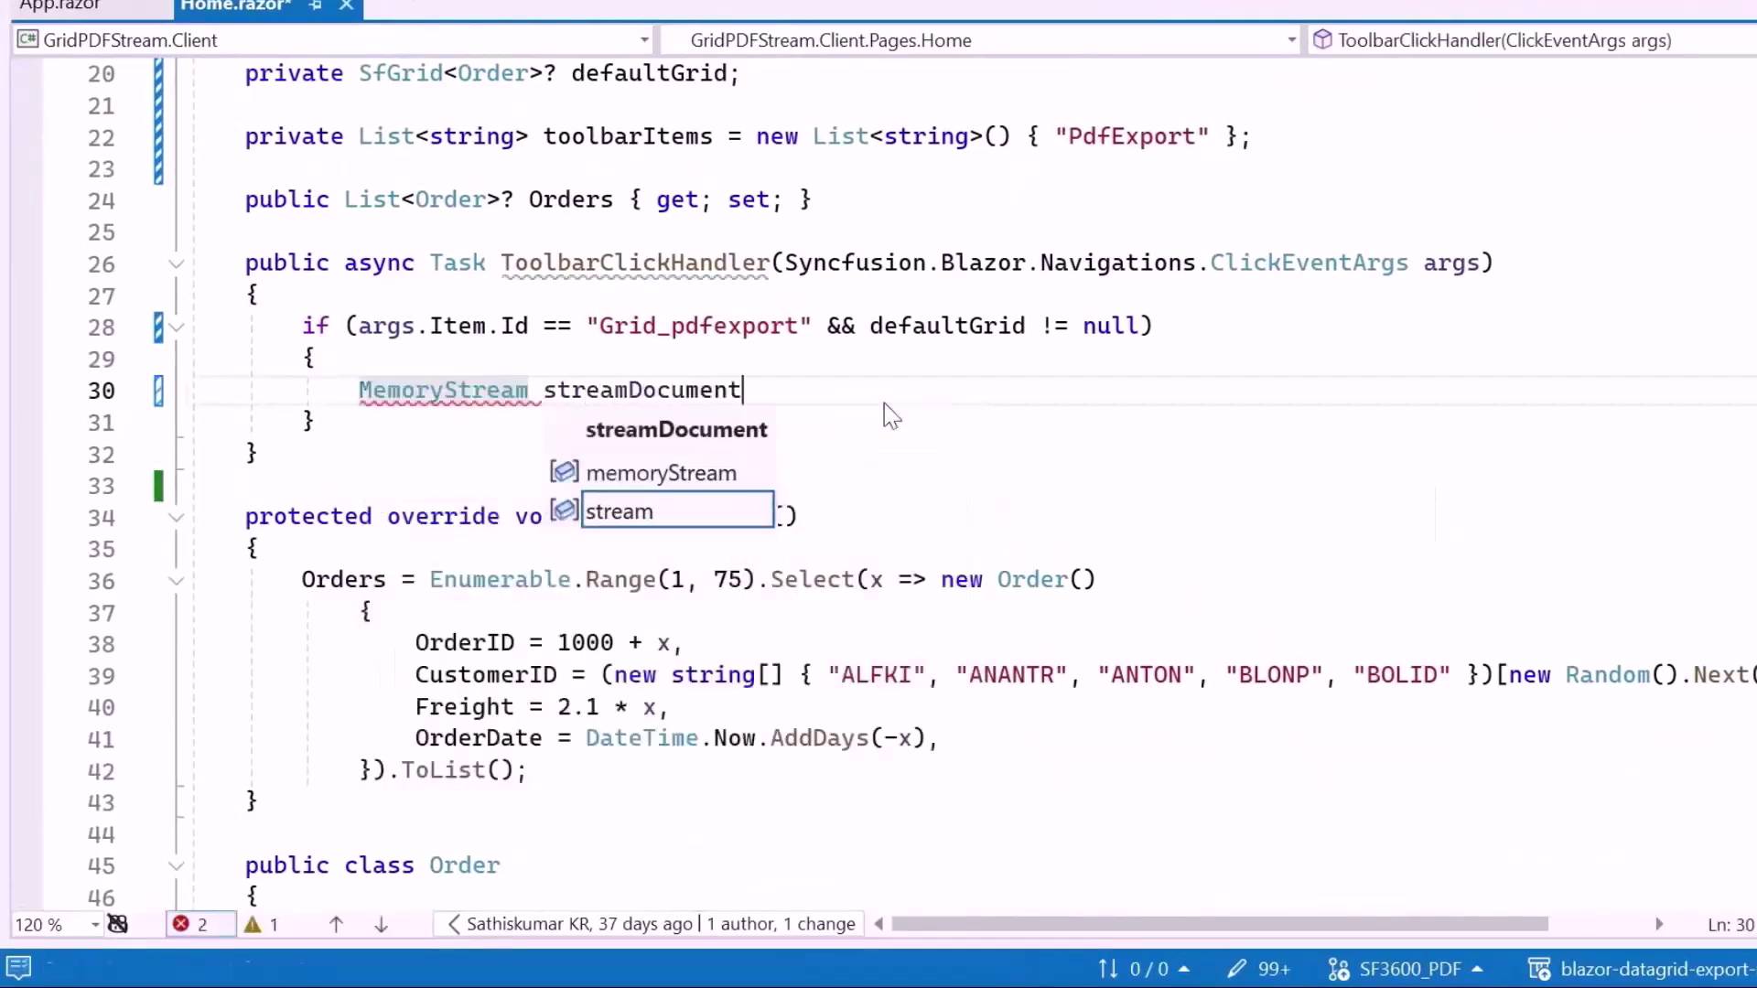
{"action": "type", "text": " = await defaultGrid.ExportToPdfAsync(asMemoryStream: true);"}
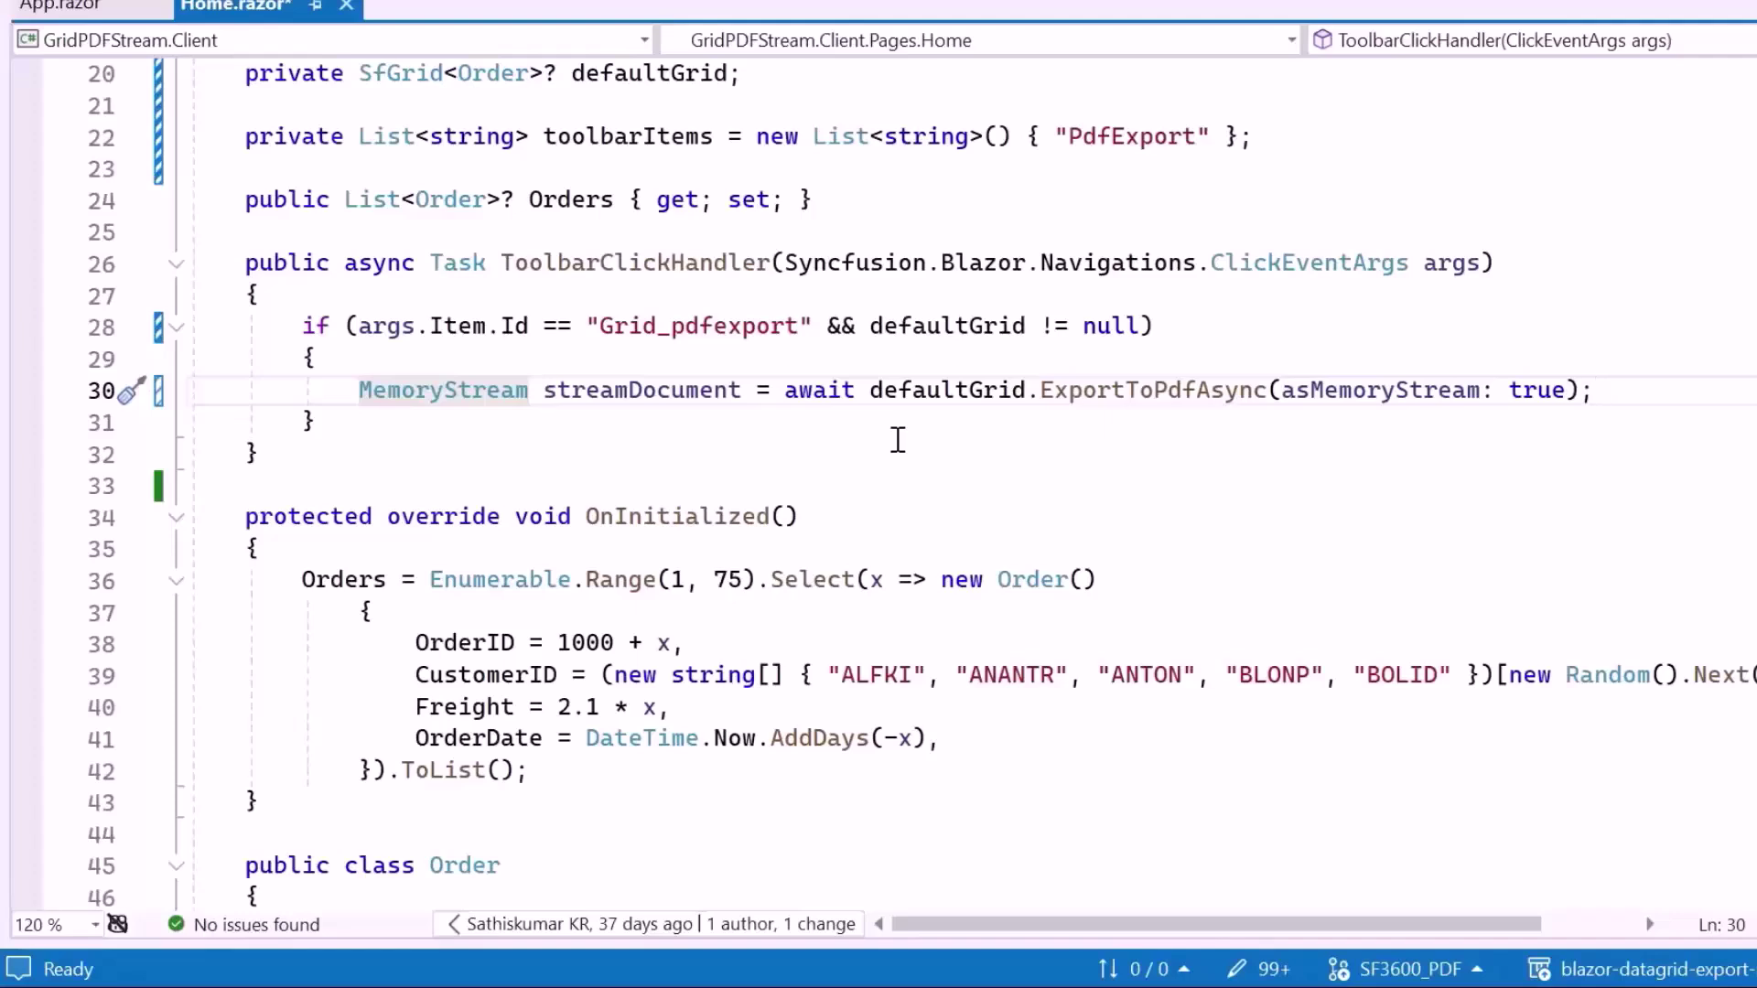
{"action": "key", "text": "Return"}
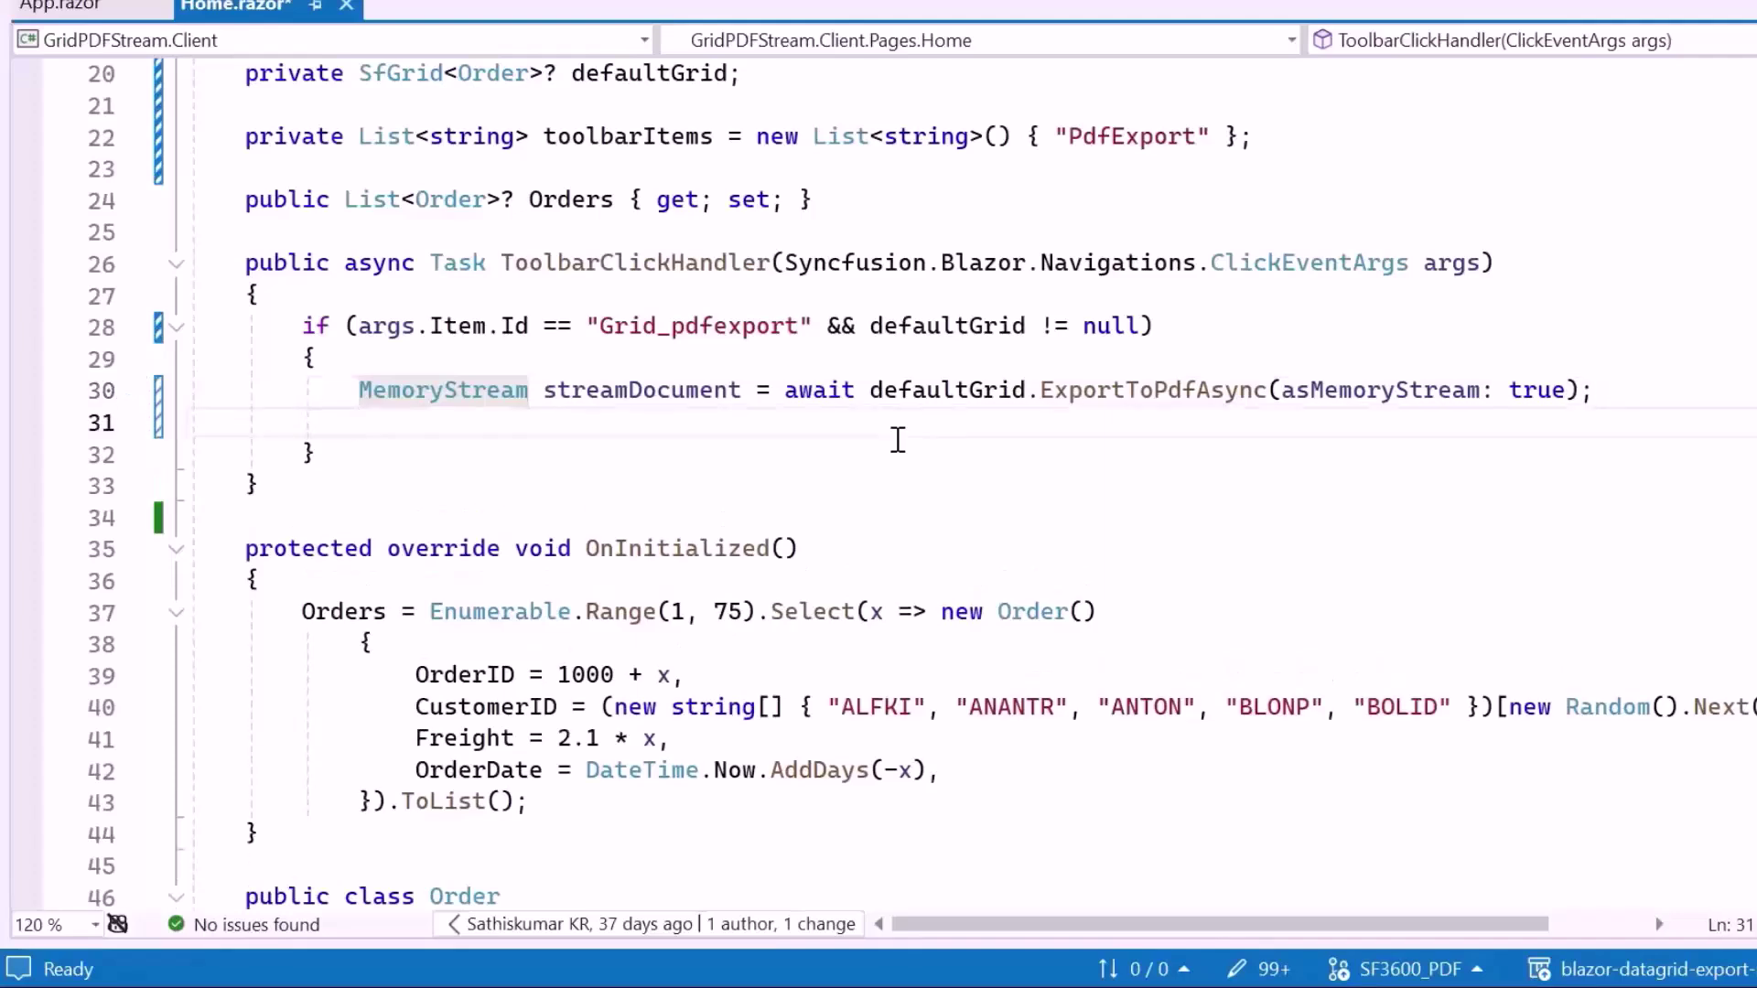
{"action": "type", "text": "string base"}
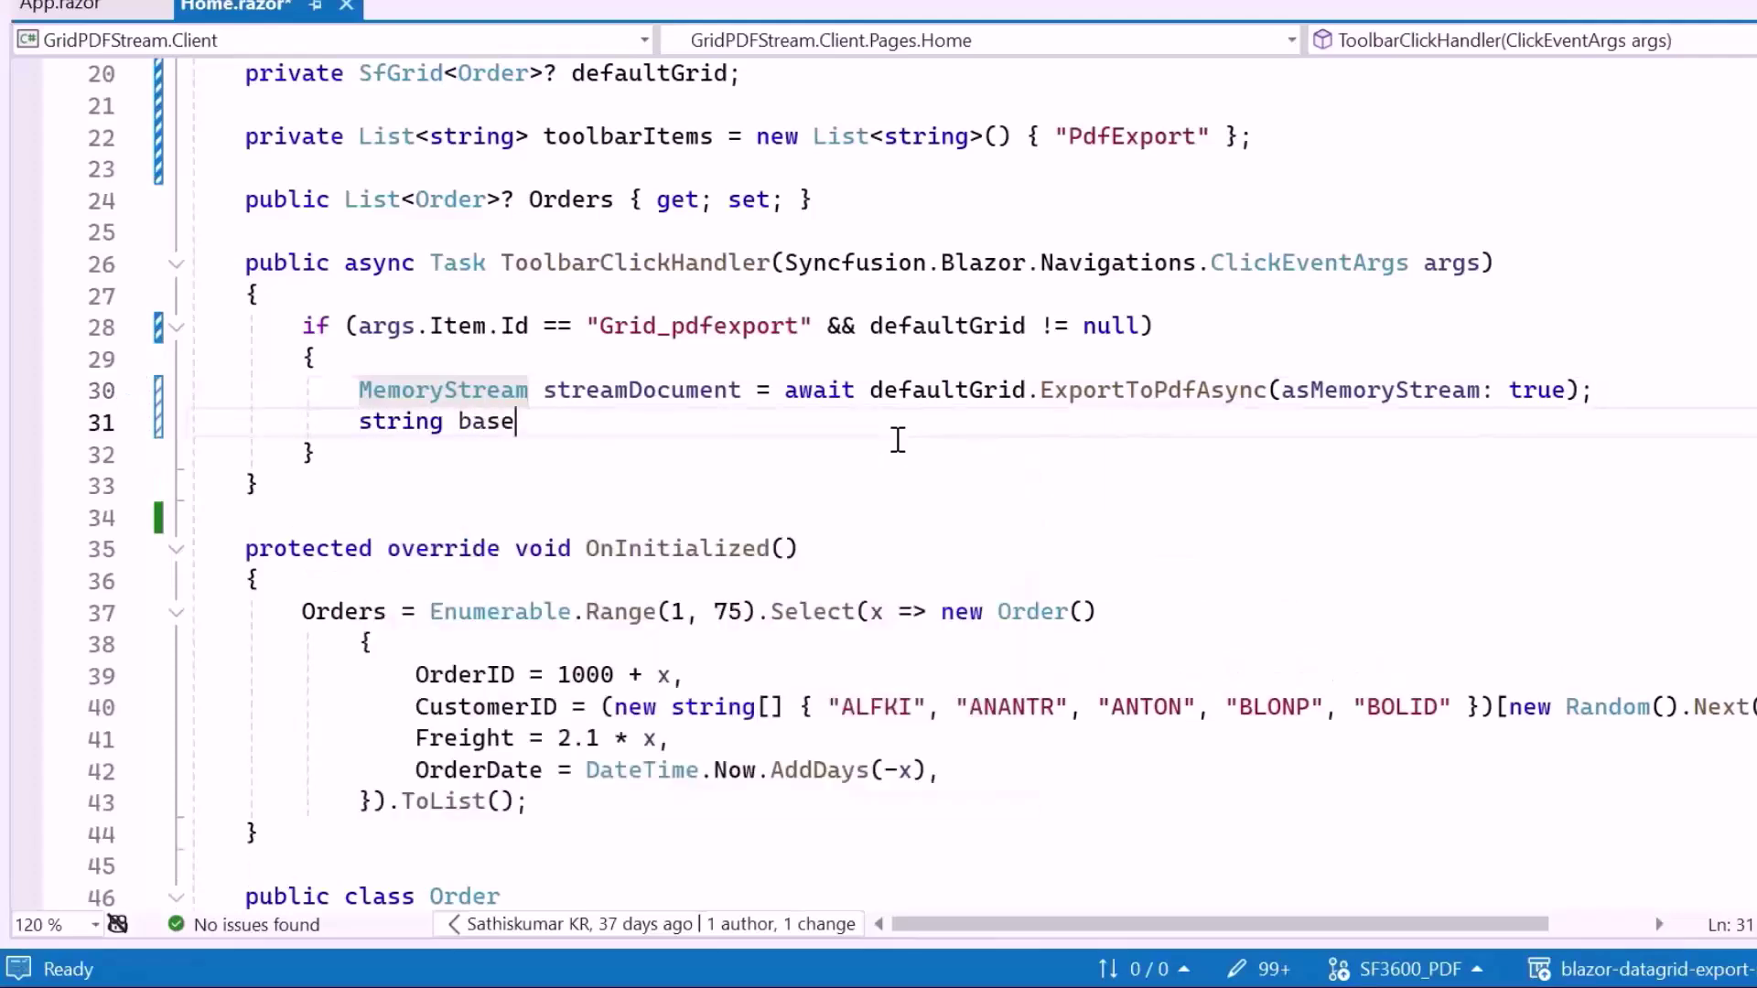
{"action": "type", "text": "64Stream ="}
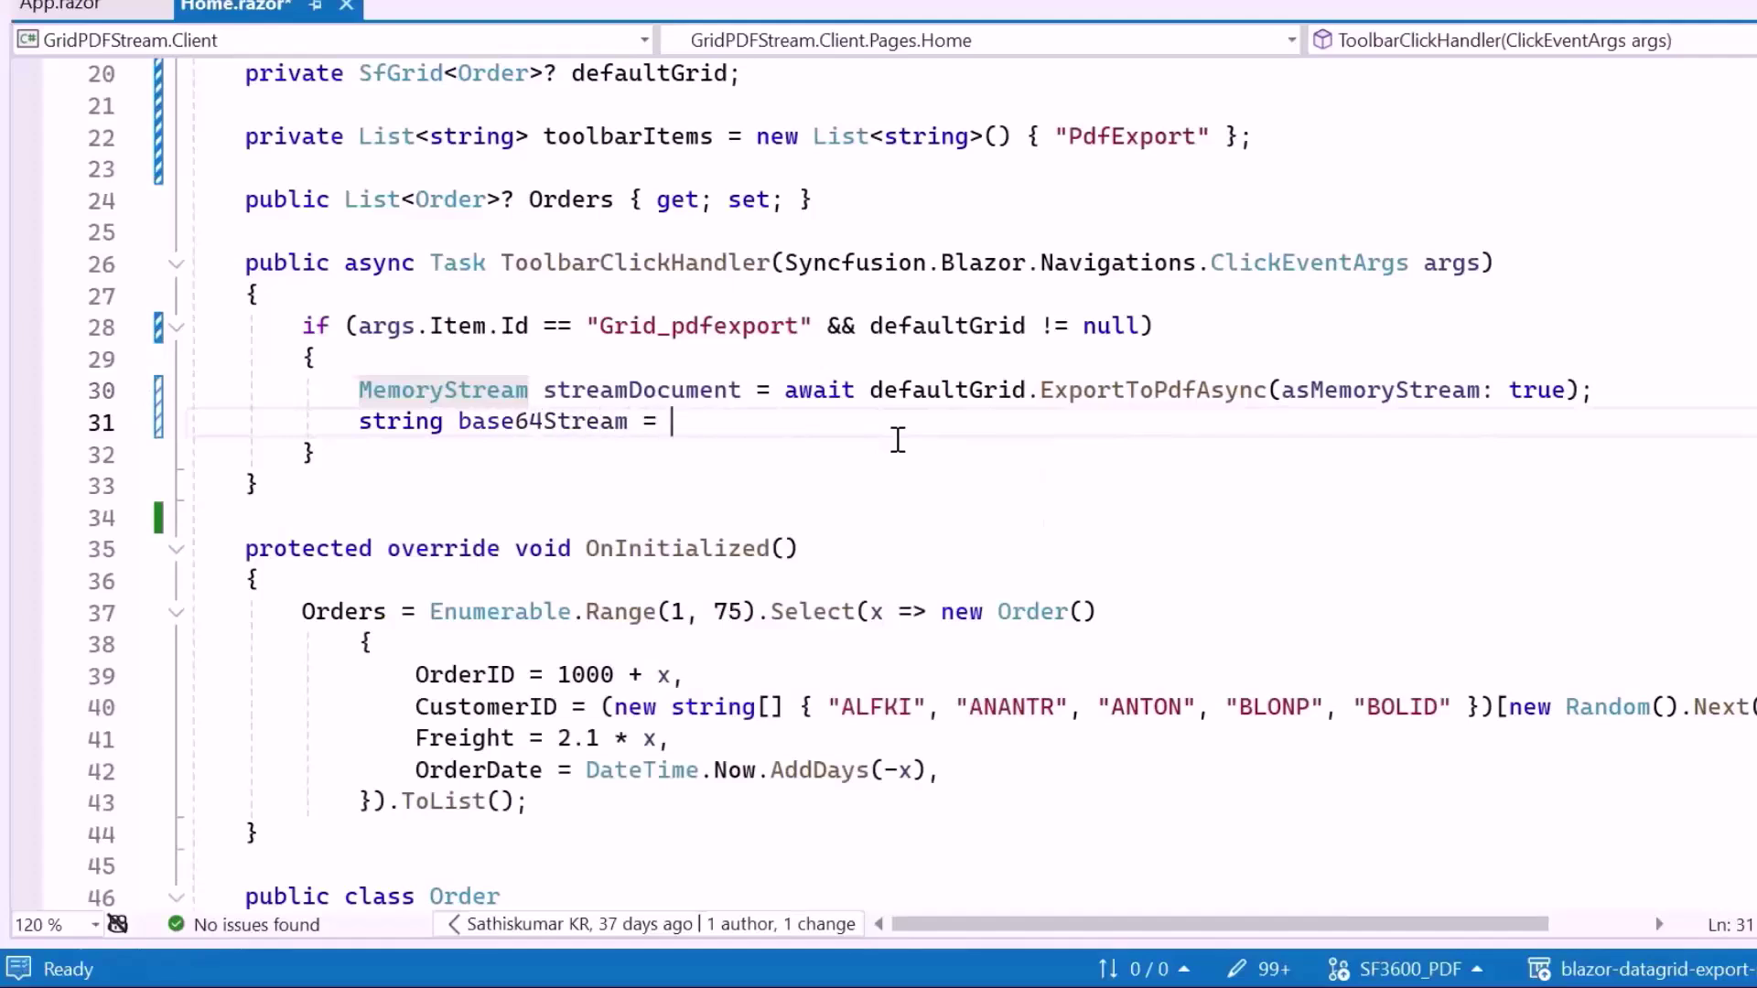
{"action": "key", "text": "Tab"}
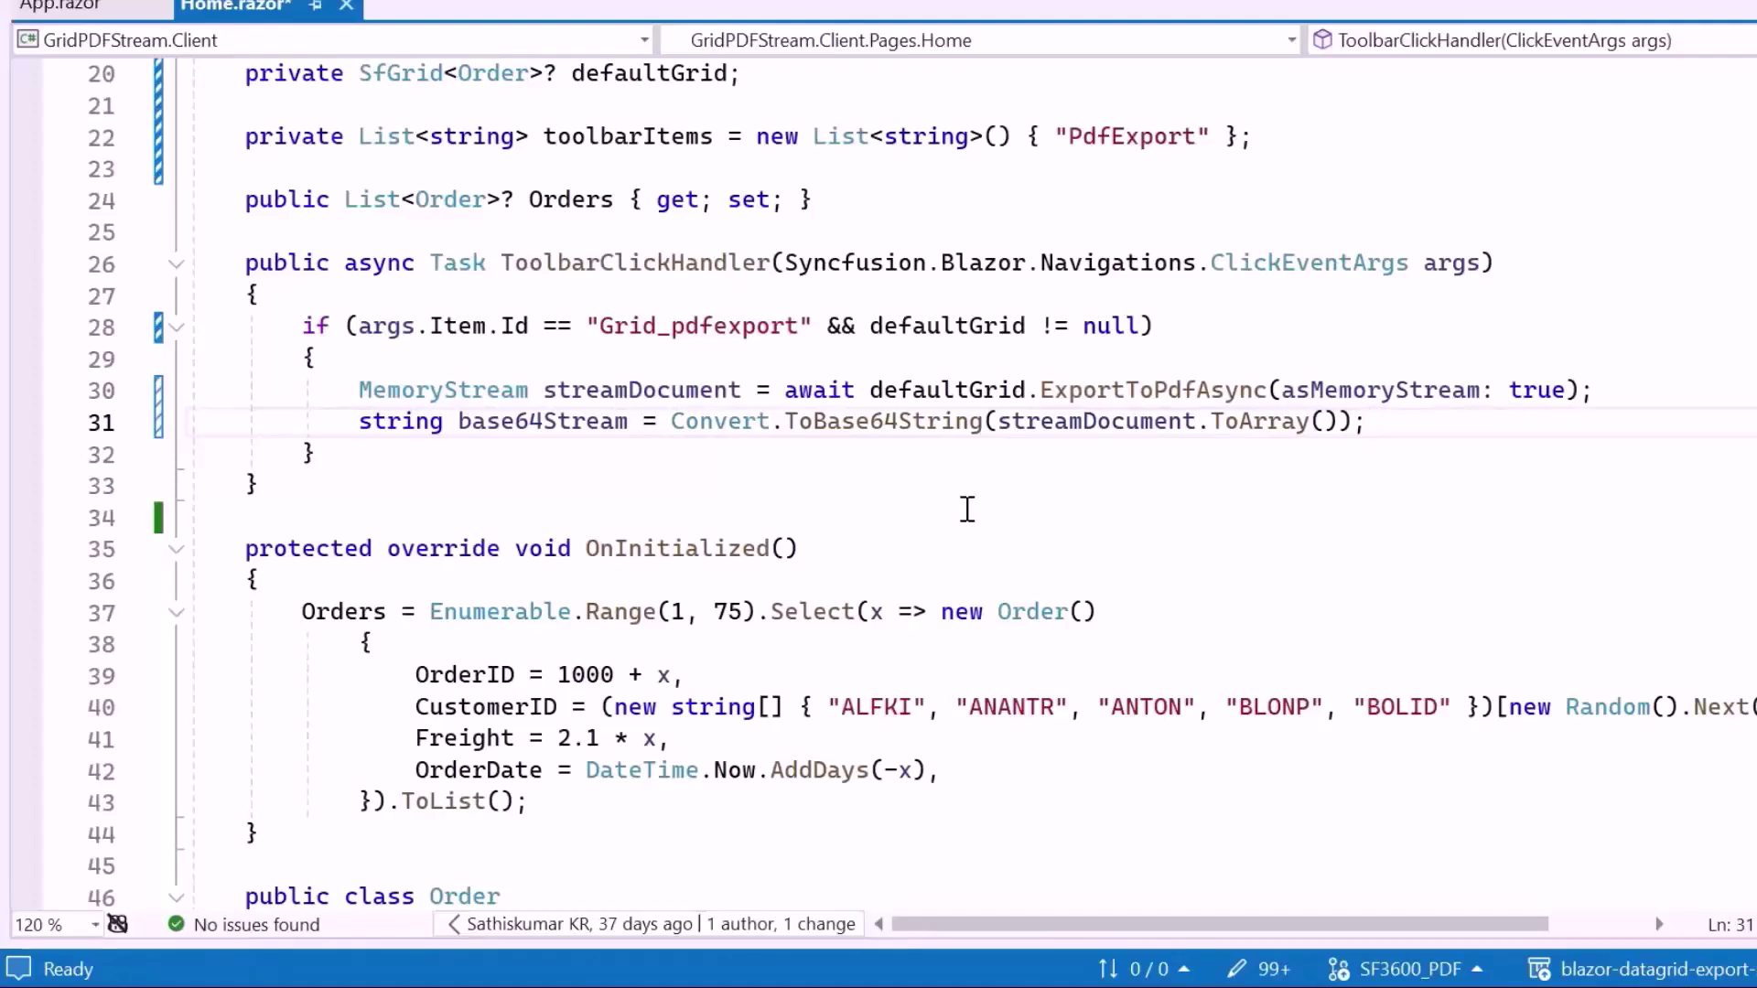
{"action": "key", "text": "Return"}
{"action": "type", "text": "co"}
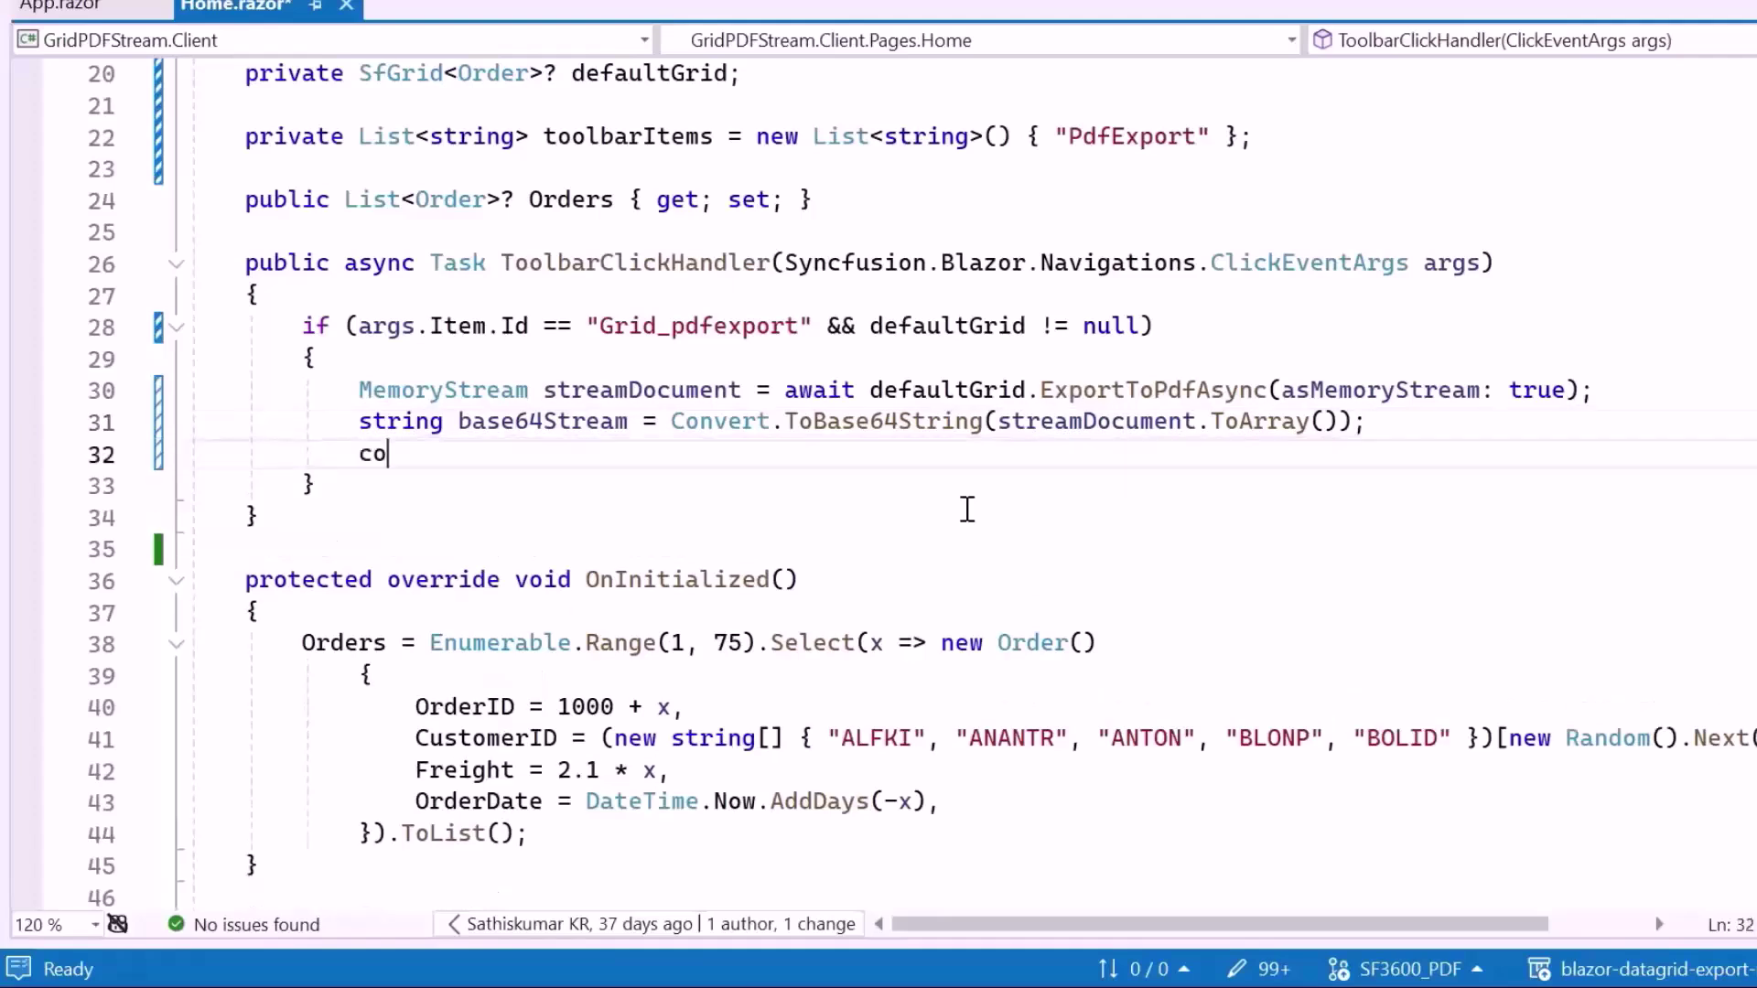
{"action": "key", "text": "Tab"}
{"action": "type", "text": ".Wr"}
{"action": "key", "text": "Tab"}
{"action": "type", "text": "(\"Base64 Stream Content: \" + base64Stream"}
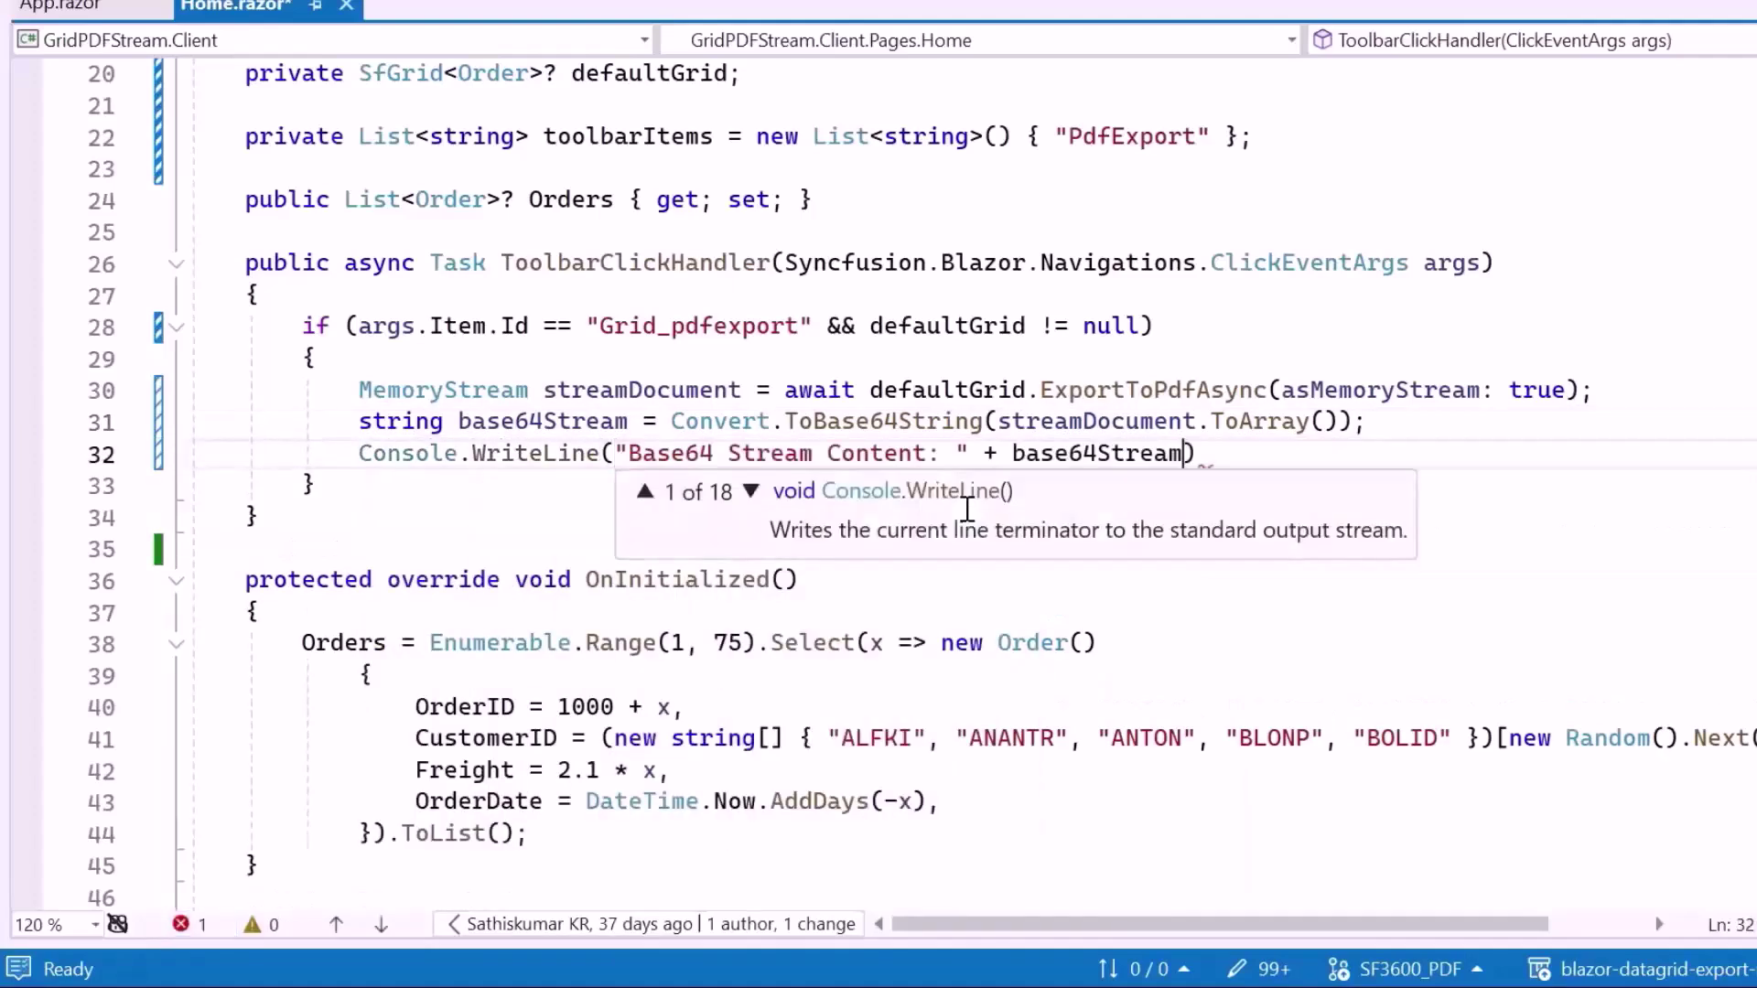
{"action": "type", "text": ");"}
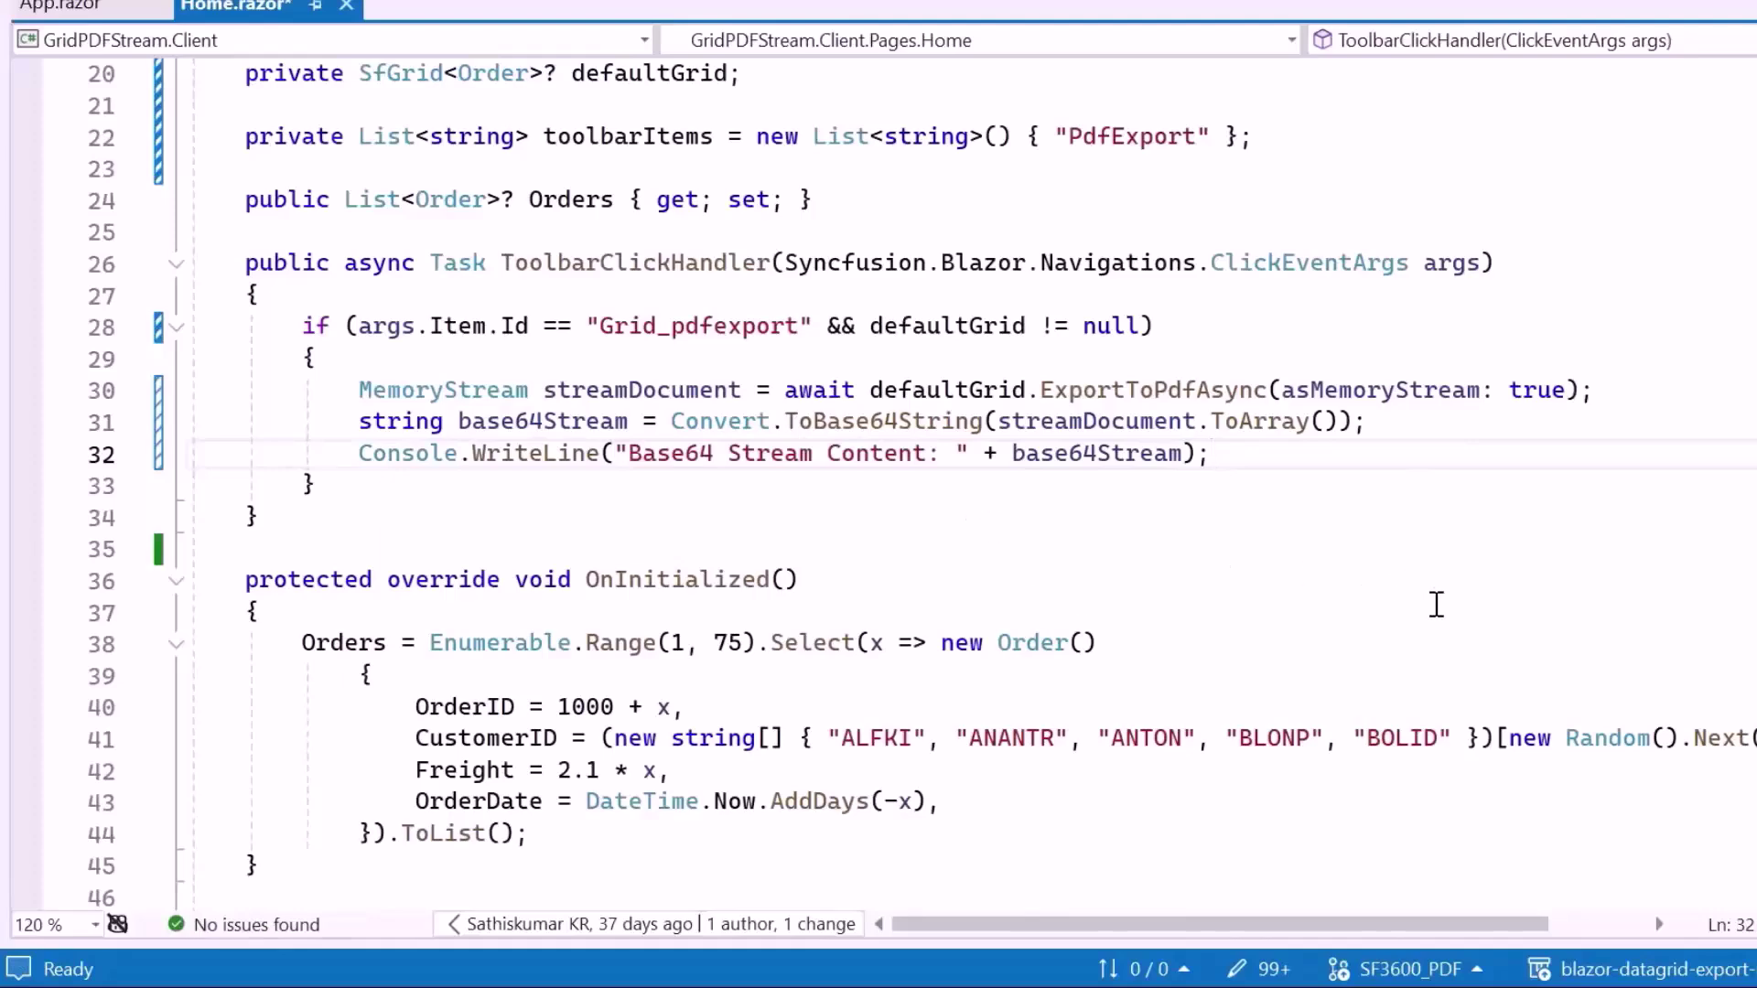
- Call JSRuntime.InvokeVoidAsync("saveAsFile") with PdfMemoryStream.pdf and base64Stream
{"action": "key", "text": "Return"}
{"action": "type", "text": "await jsru"}
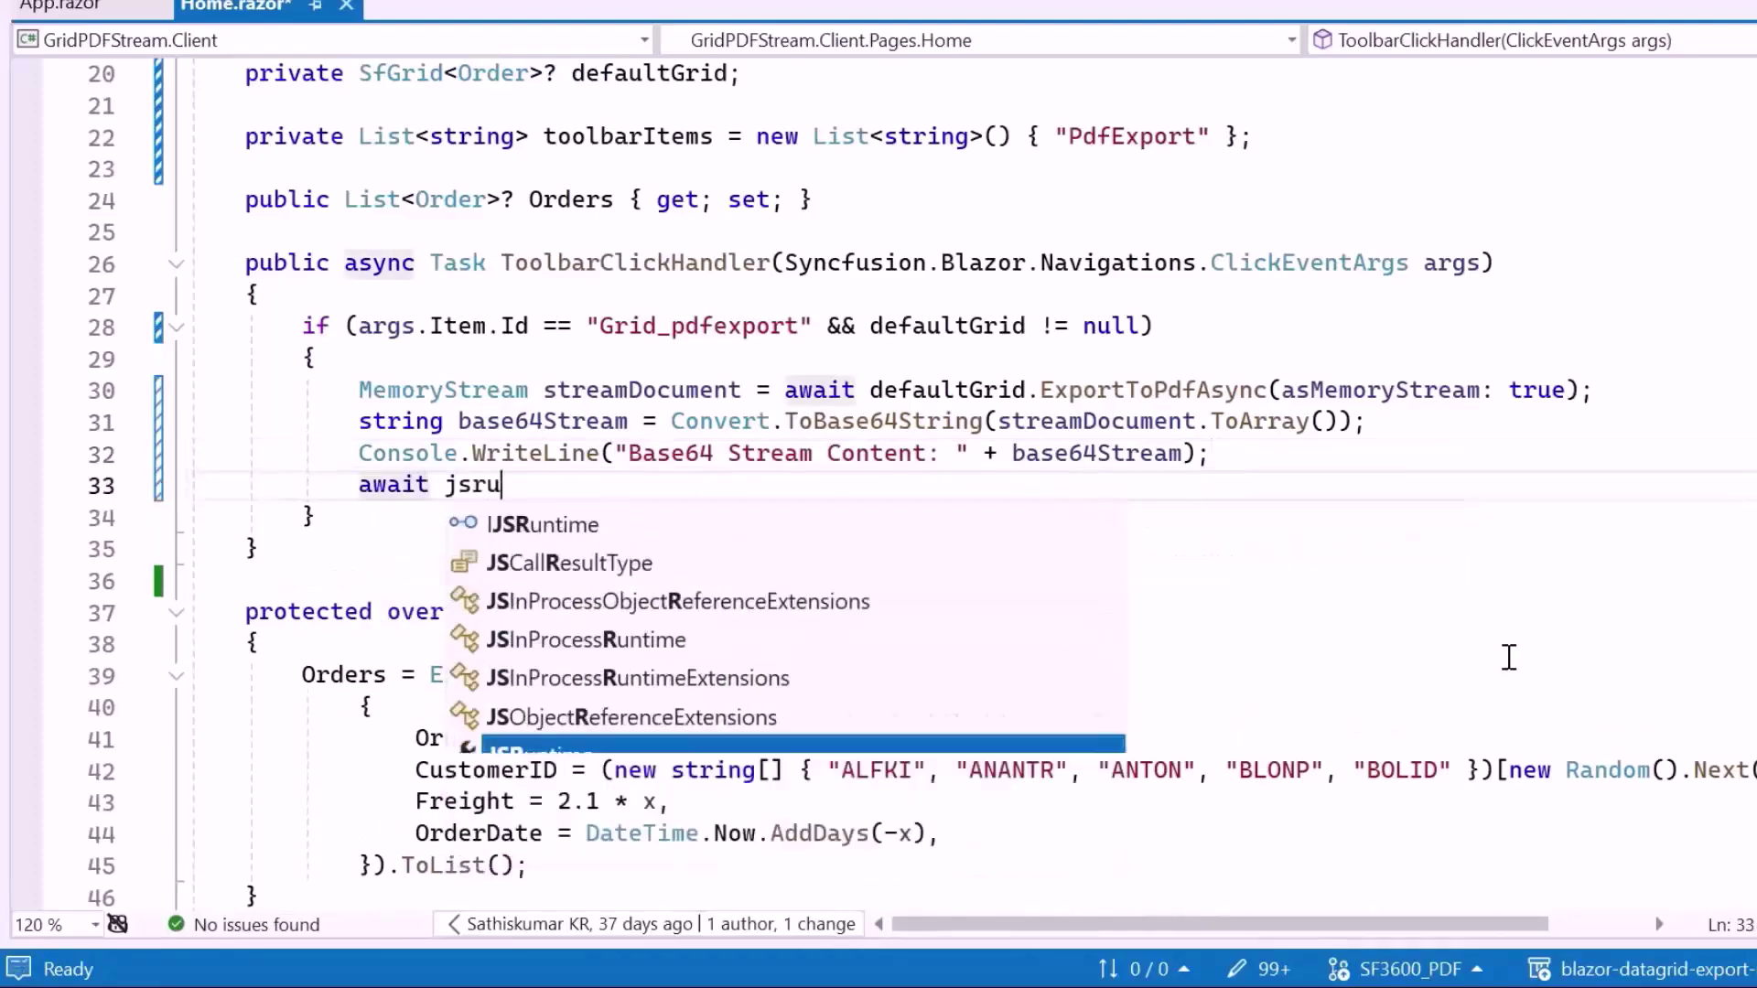
{"action": "type", "text": ".inv"}
{"action": "key", "text": "Tab"}
{"action": "type", "text": "(\"saveAsFile"}
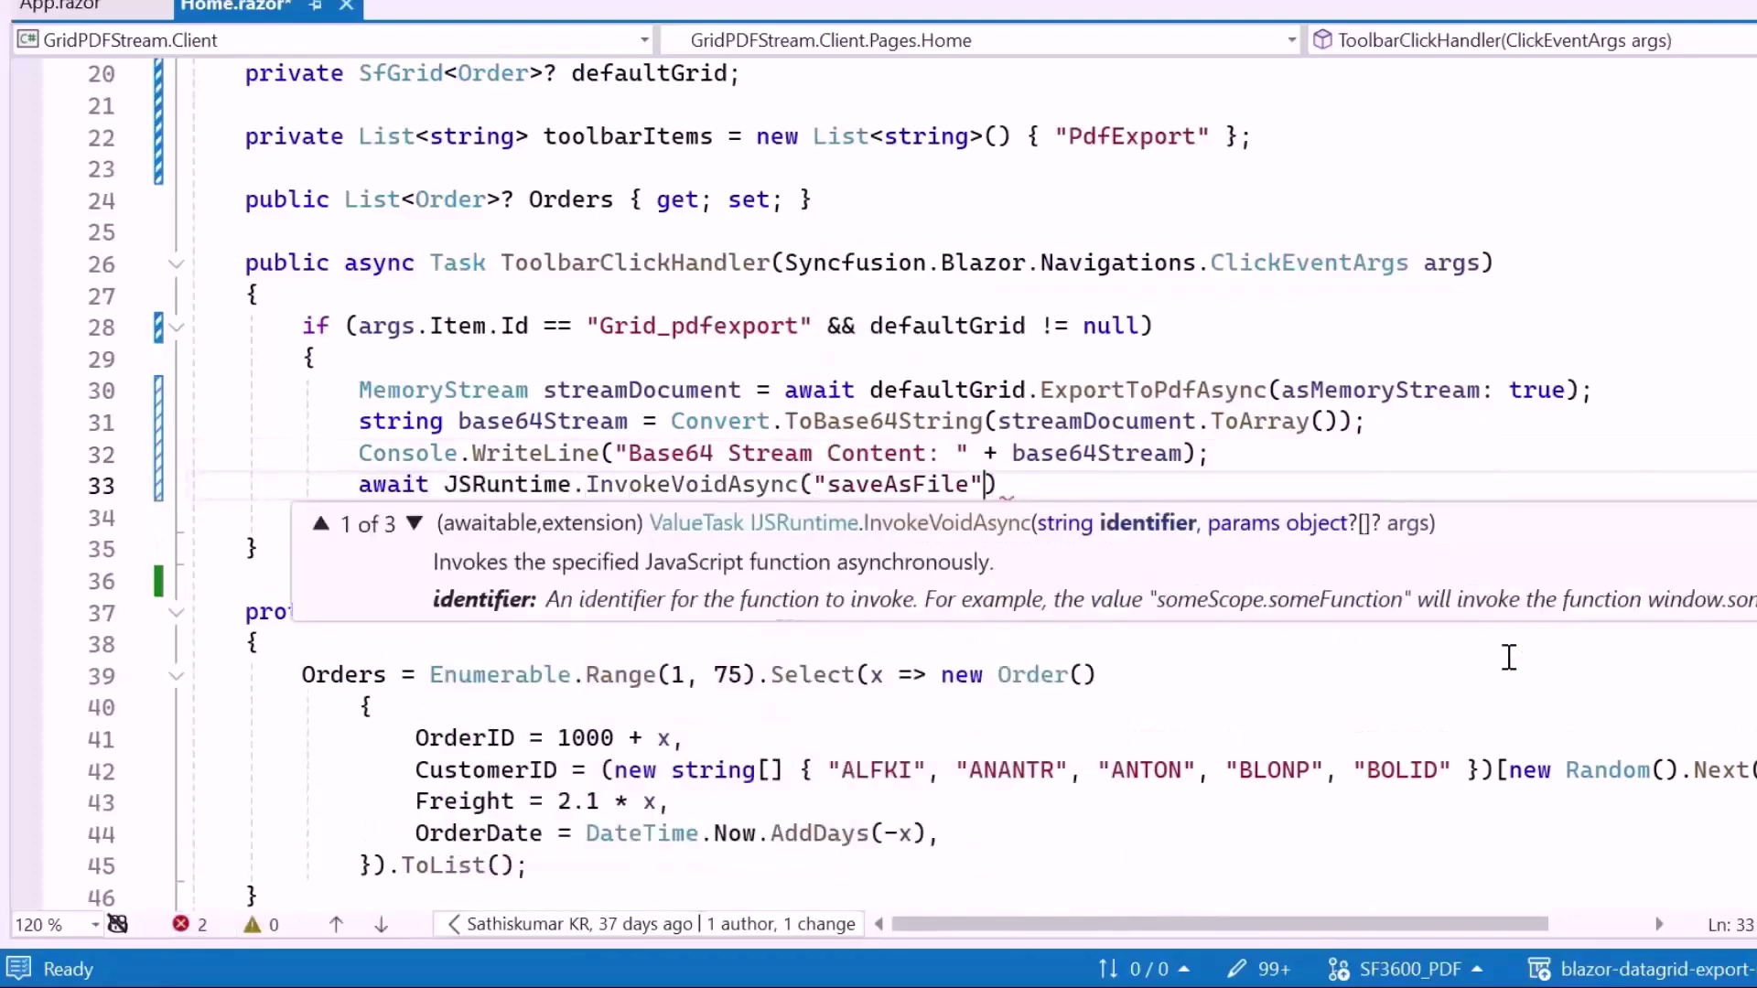
{"action": "type", "text": "\", new ob["}
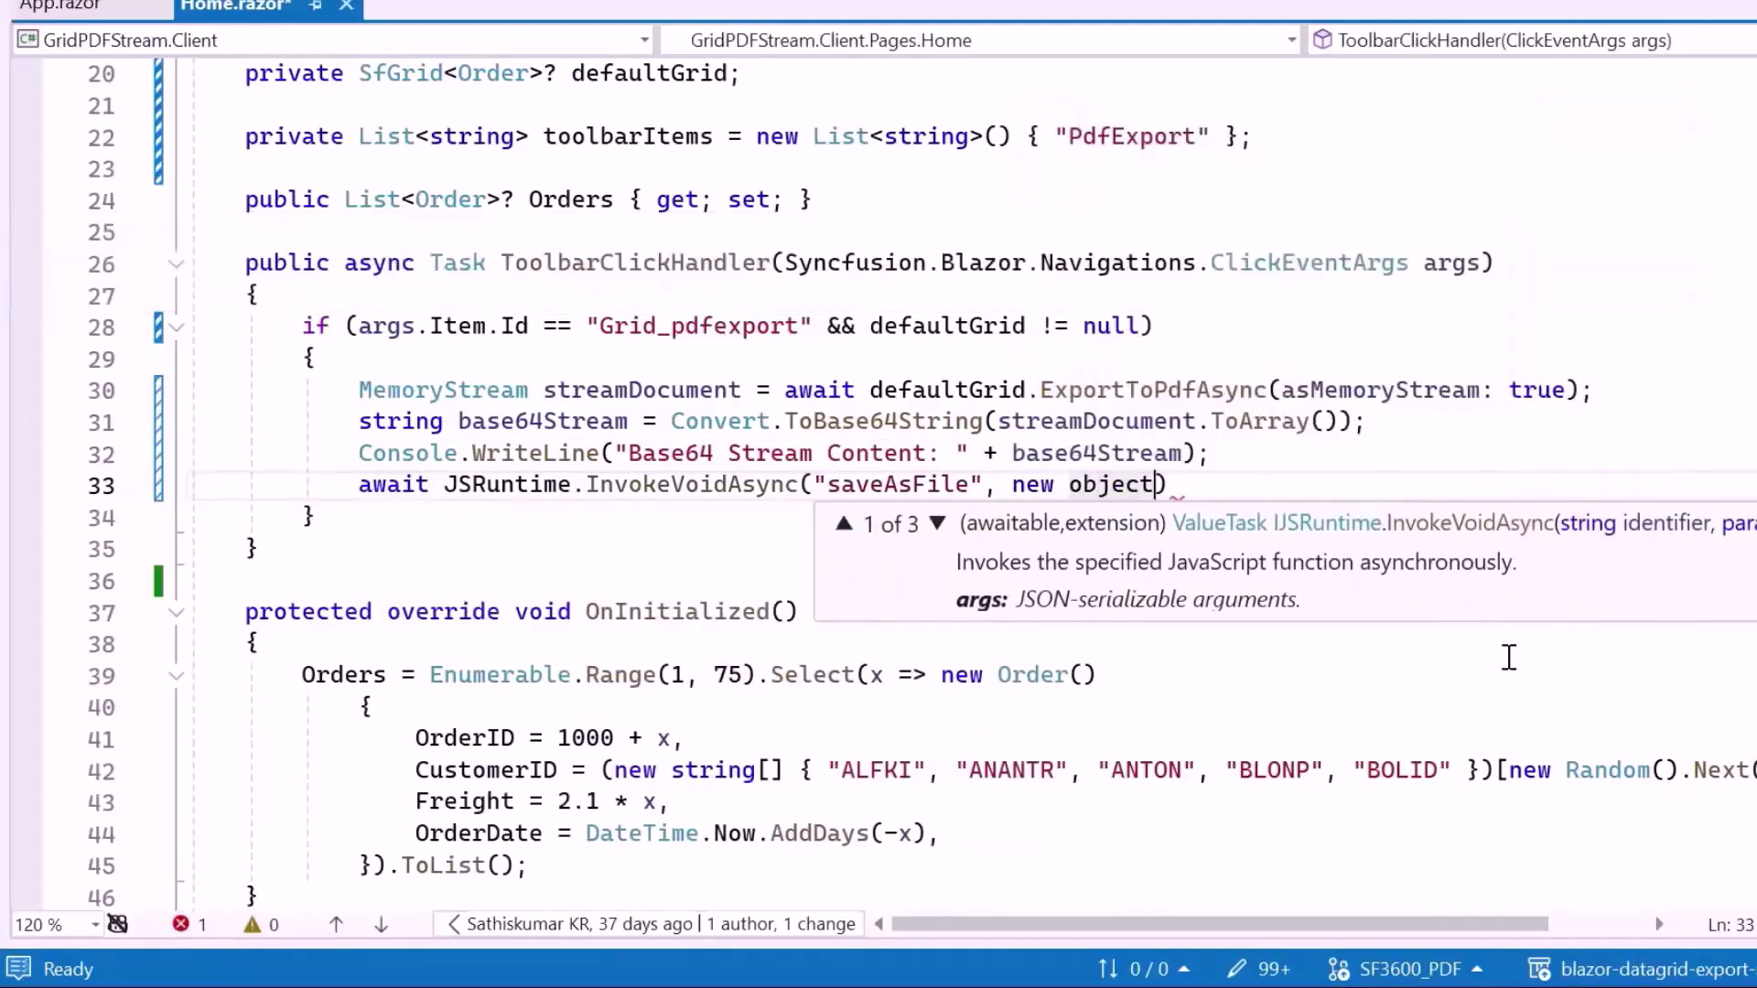
{"action": "type", "text": "{"}
{"action": "key", "text": "Return"}
{"action": "key", "text": "Escape"}
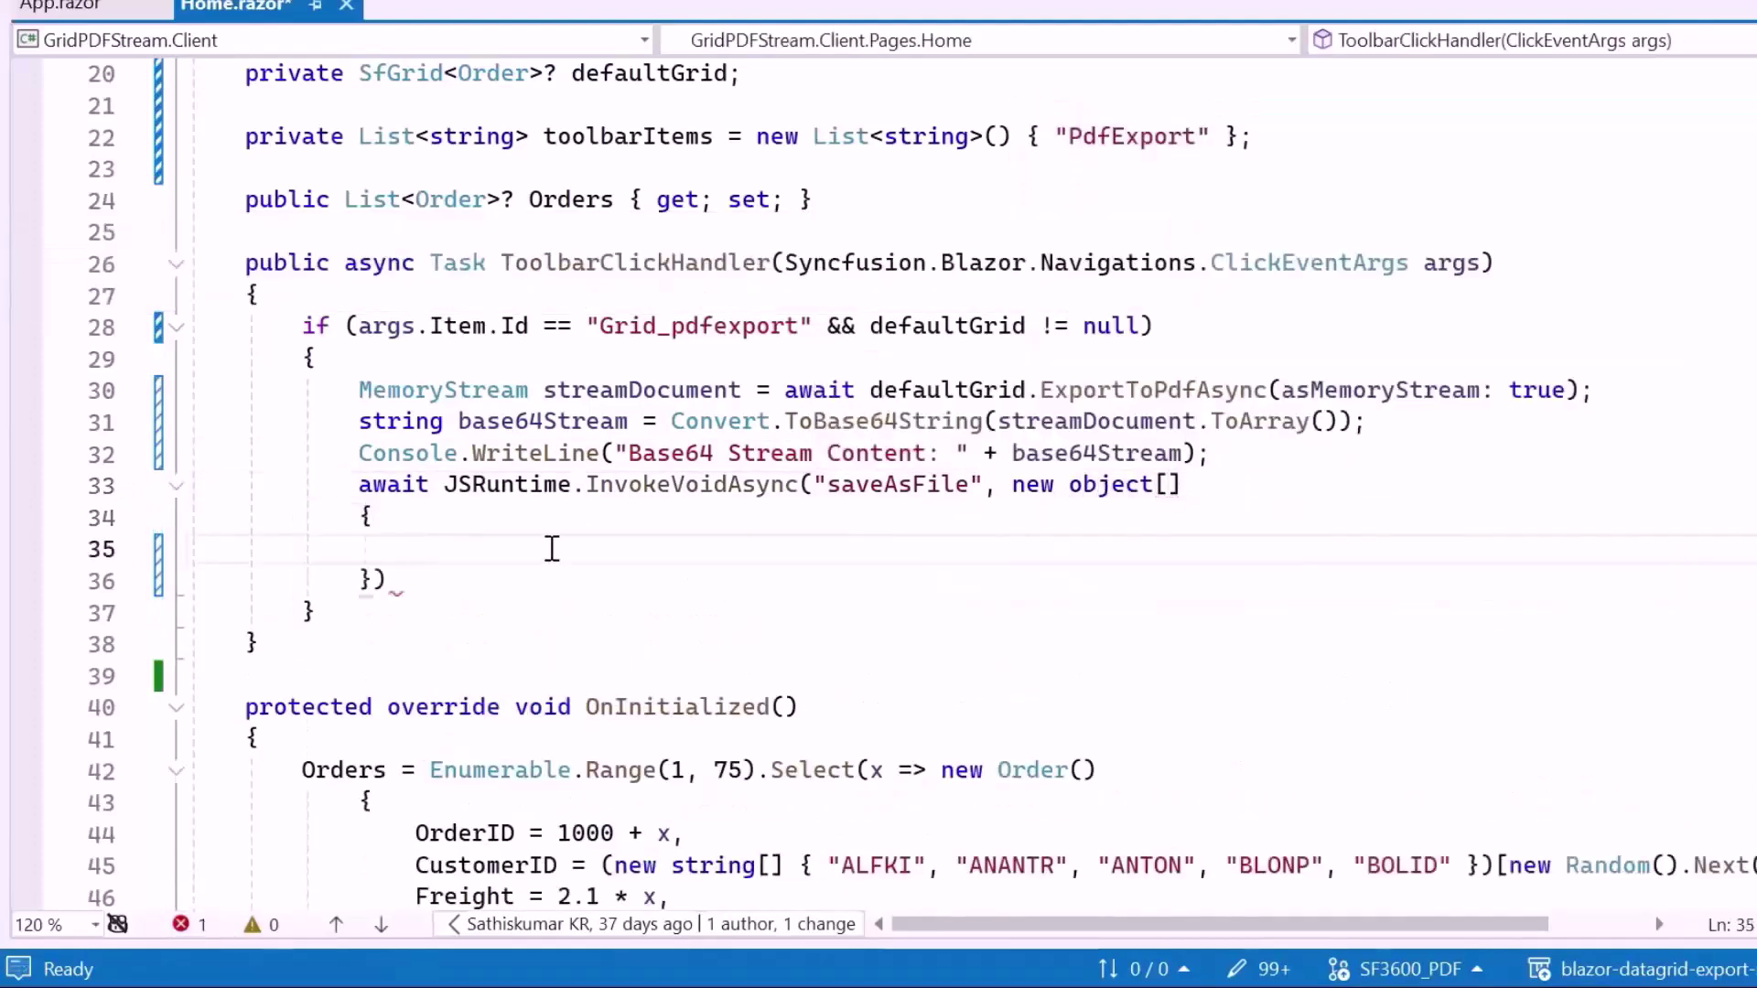
{"action": "type", "text": "\"PdfMemoryStream.pdf\""}
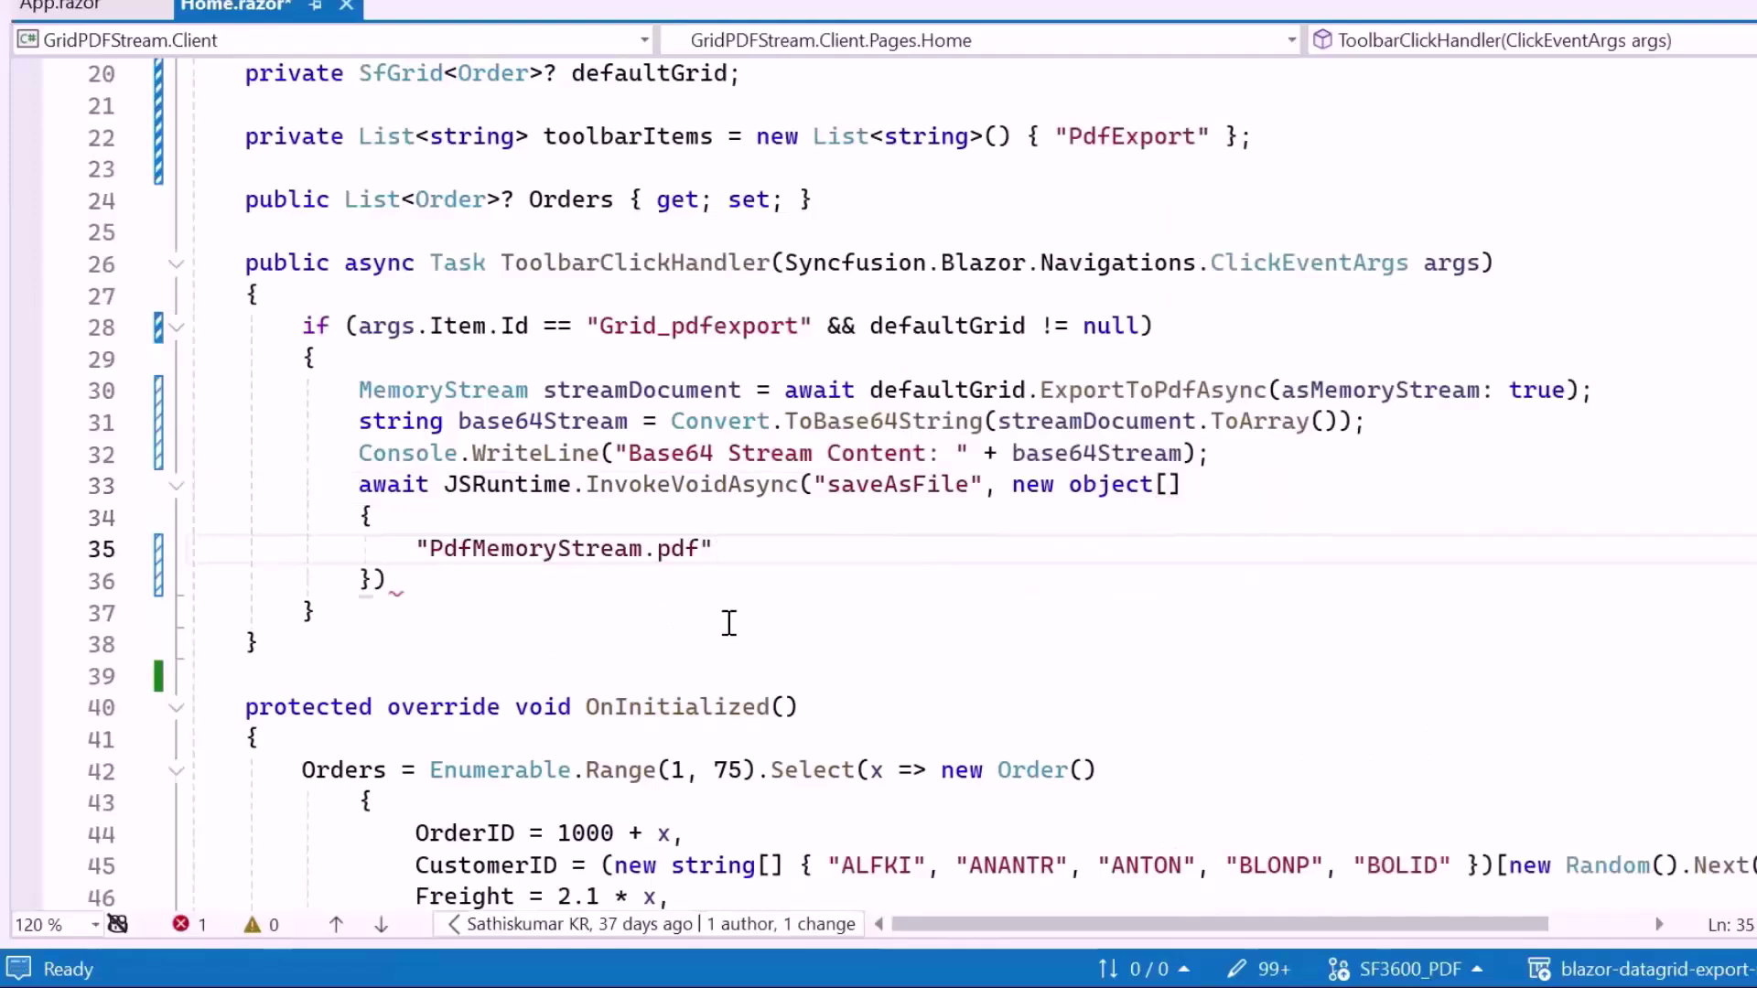
{"action": "type", "text": ","}
{"action": "key", "text": "Return"}
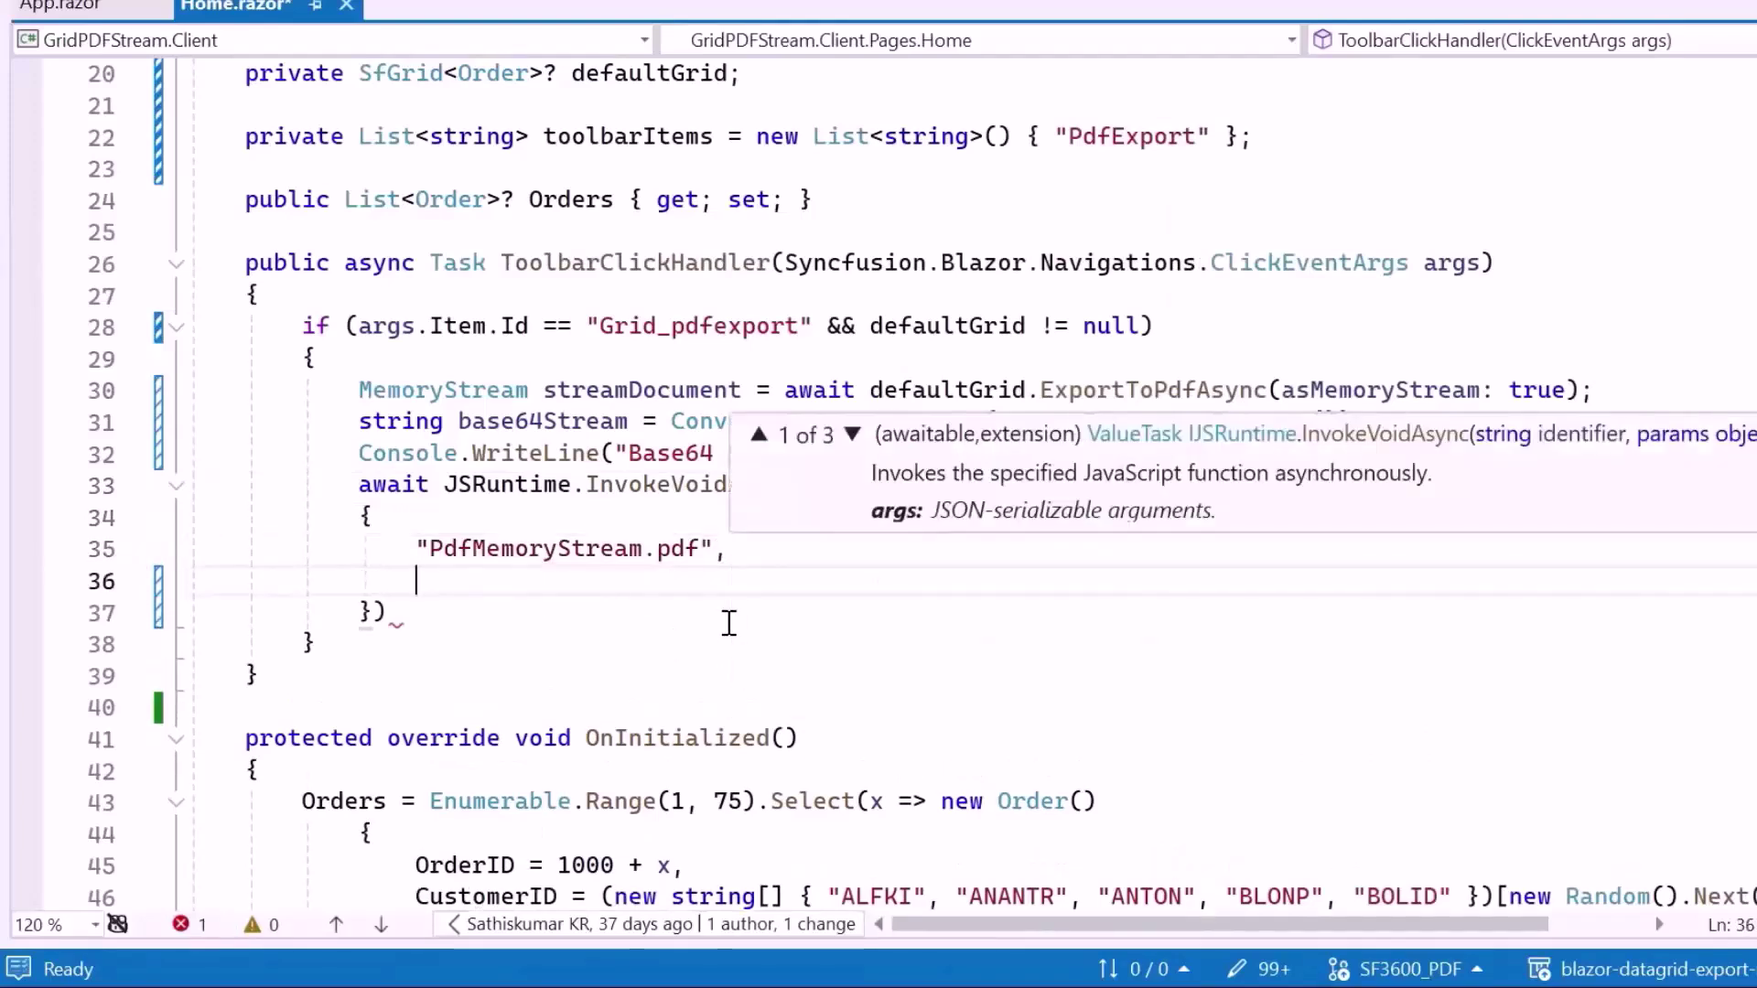
{"action": "type", "text": "base"}
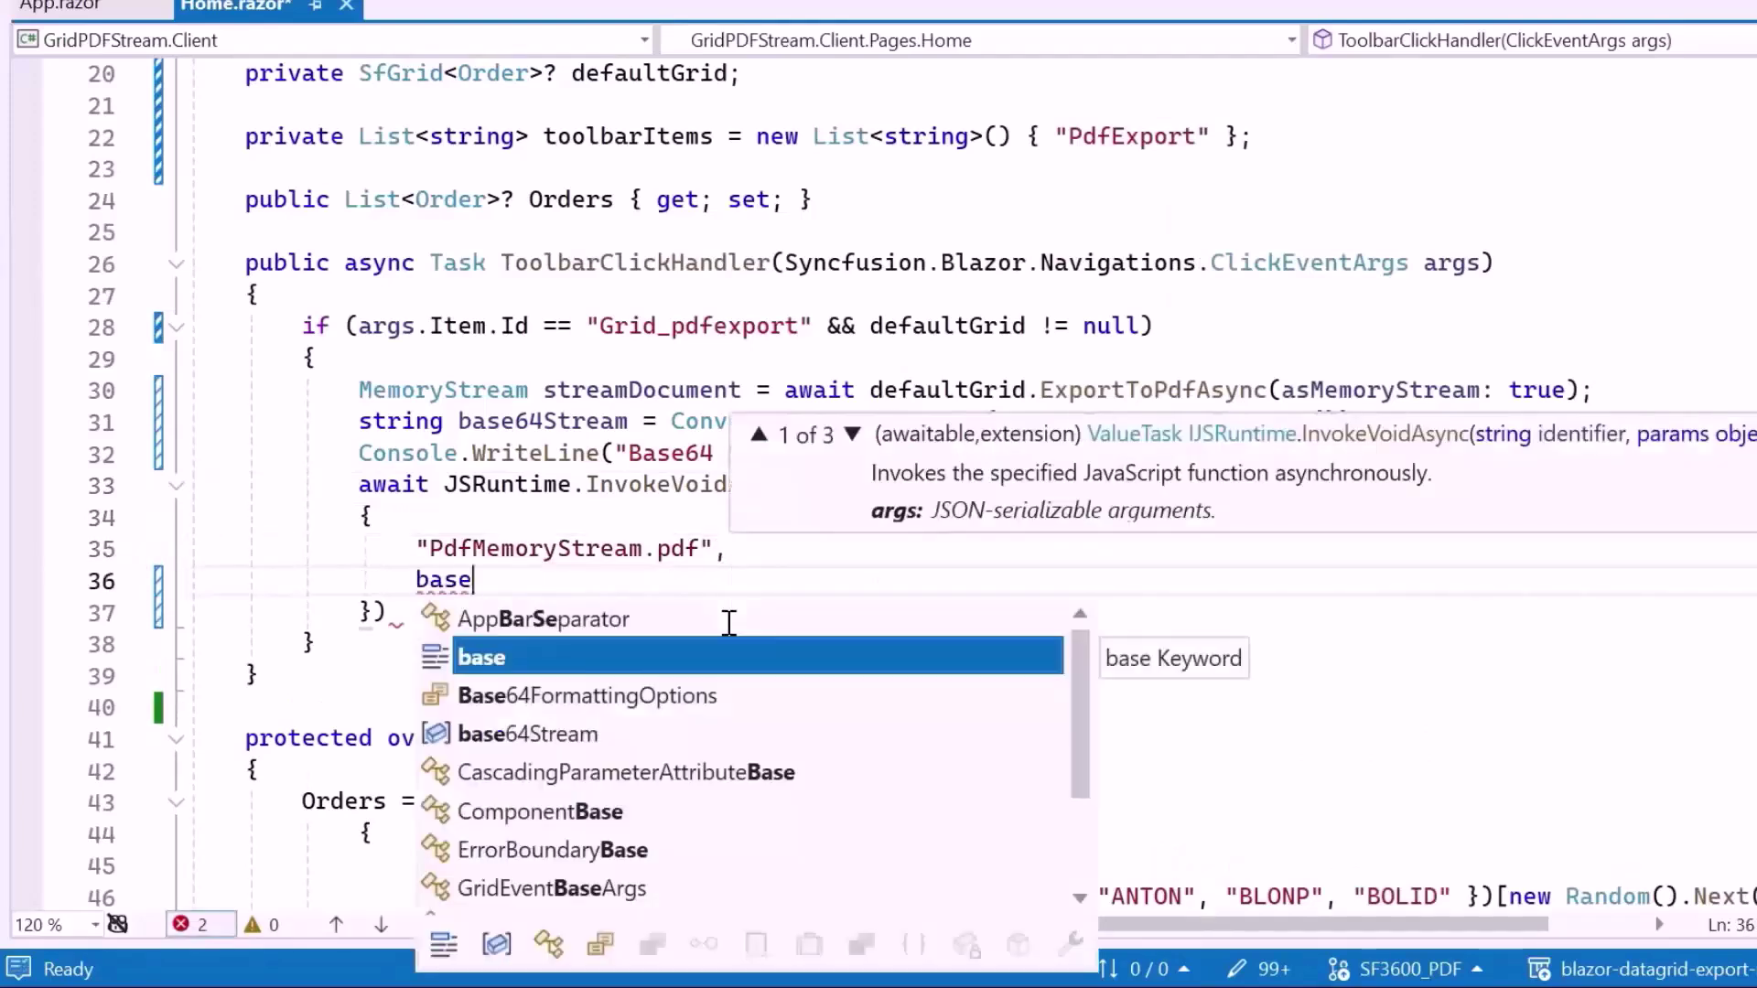
{"action": "key", "text": "Down"}
{"action": "key", "text": "Down"}
{"action": "key", "text": "Tab"}
{"action": "left_click", "coordinate": [462, 612]}
{"action": "type", "text": ";"}
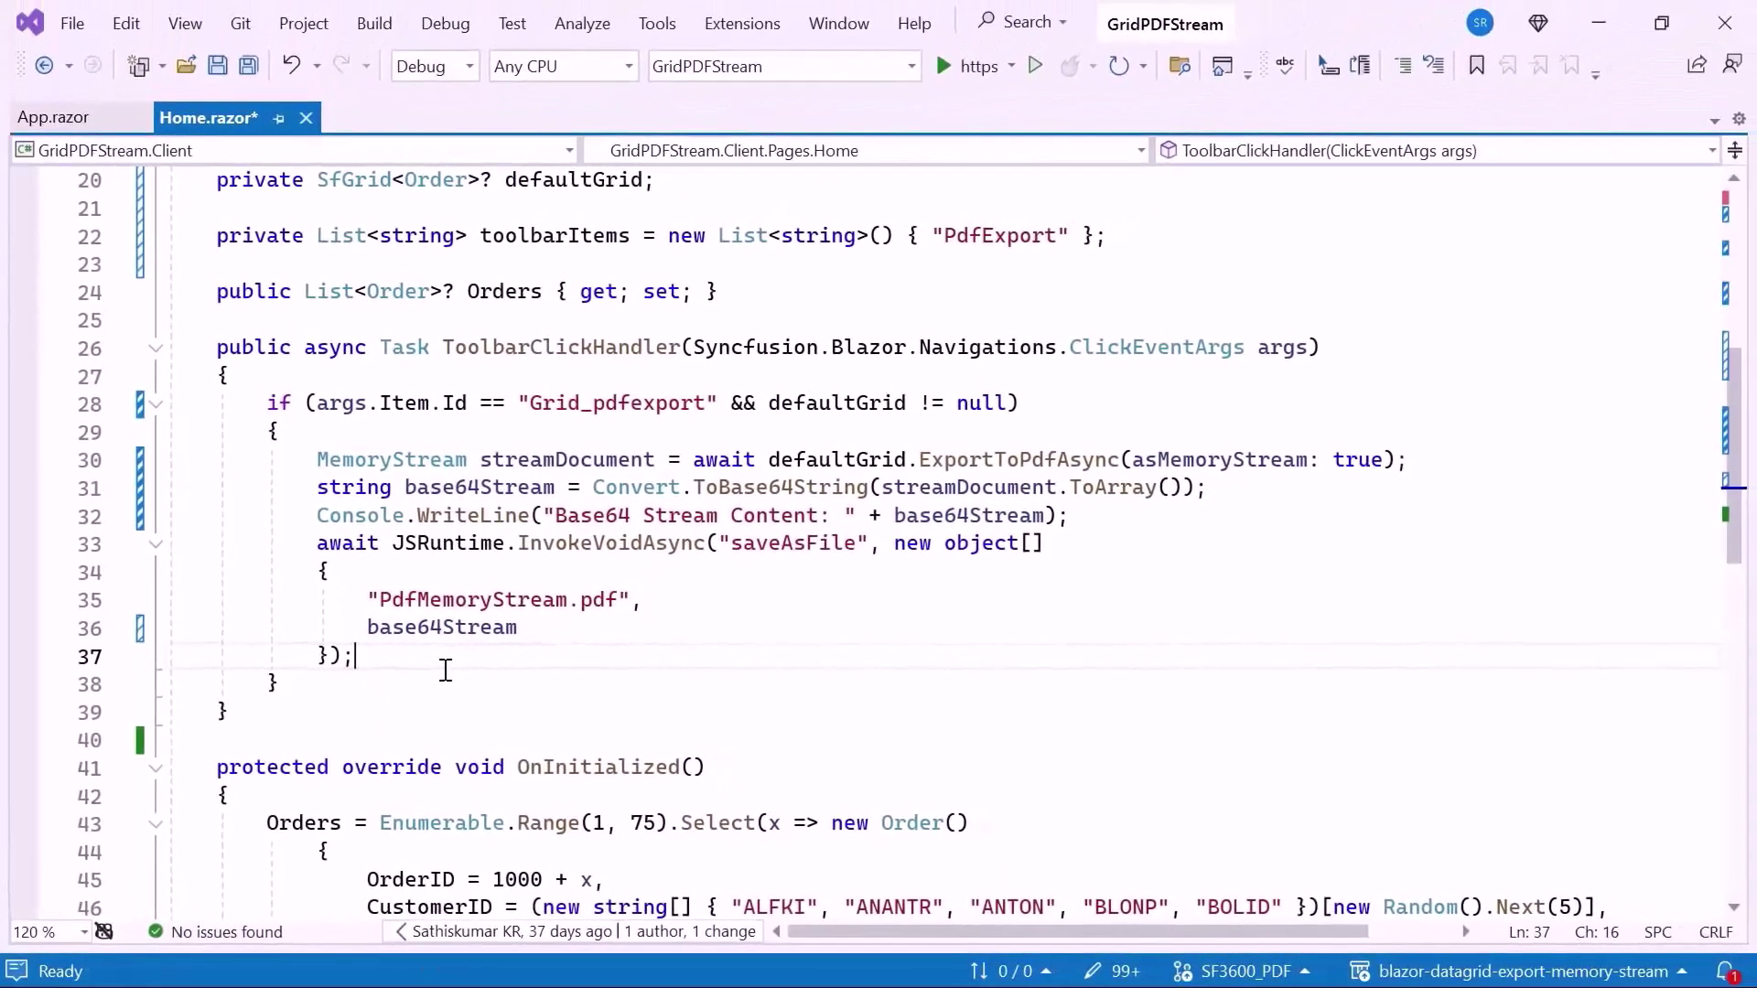
- Run the updated app and export the grid, downloading PdfMemoryStream.pdf
{"action": "left_click", "coordinate": [961, 66]}
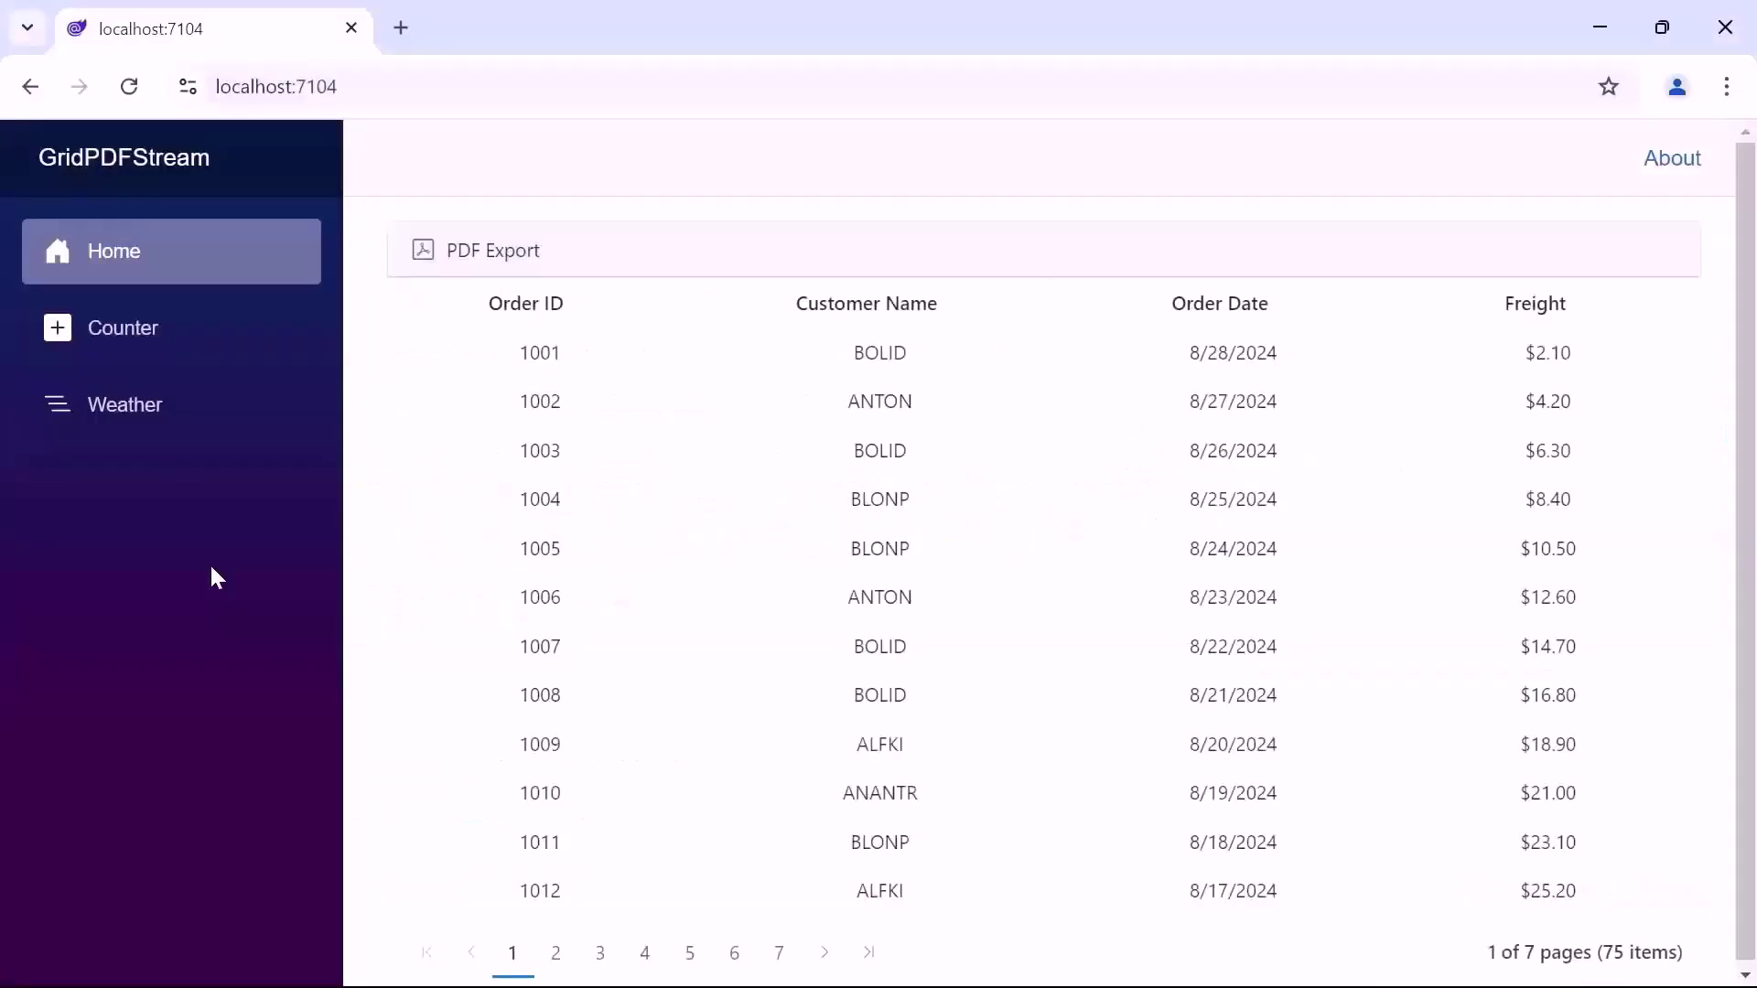
{"action": "left_click", "coordinate": [474, 254]}
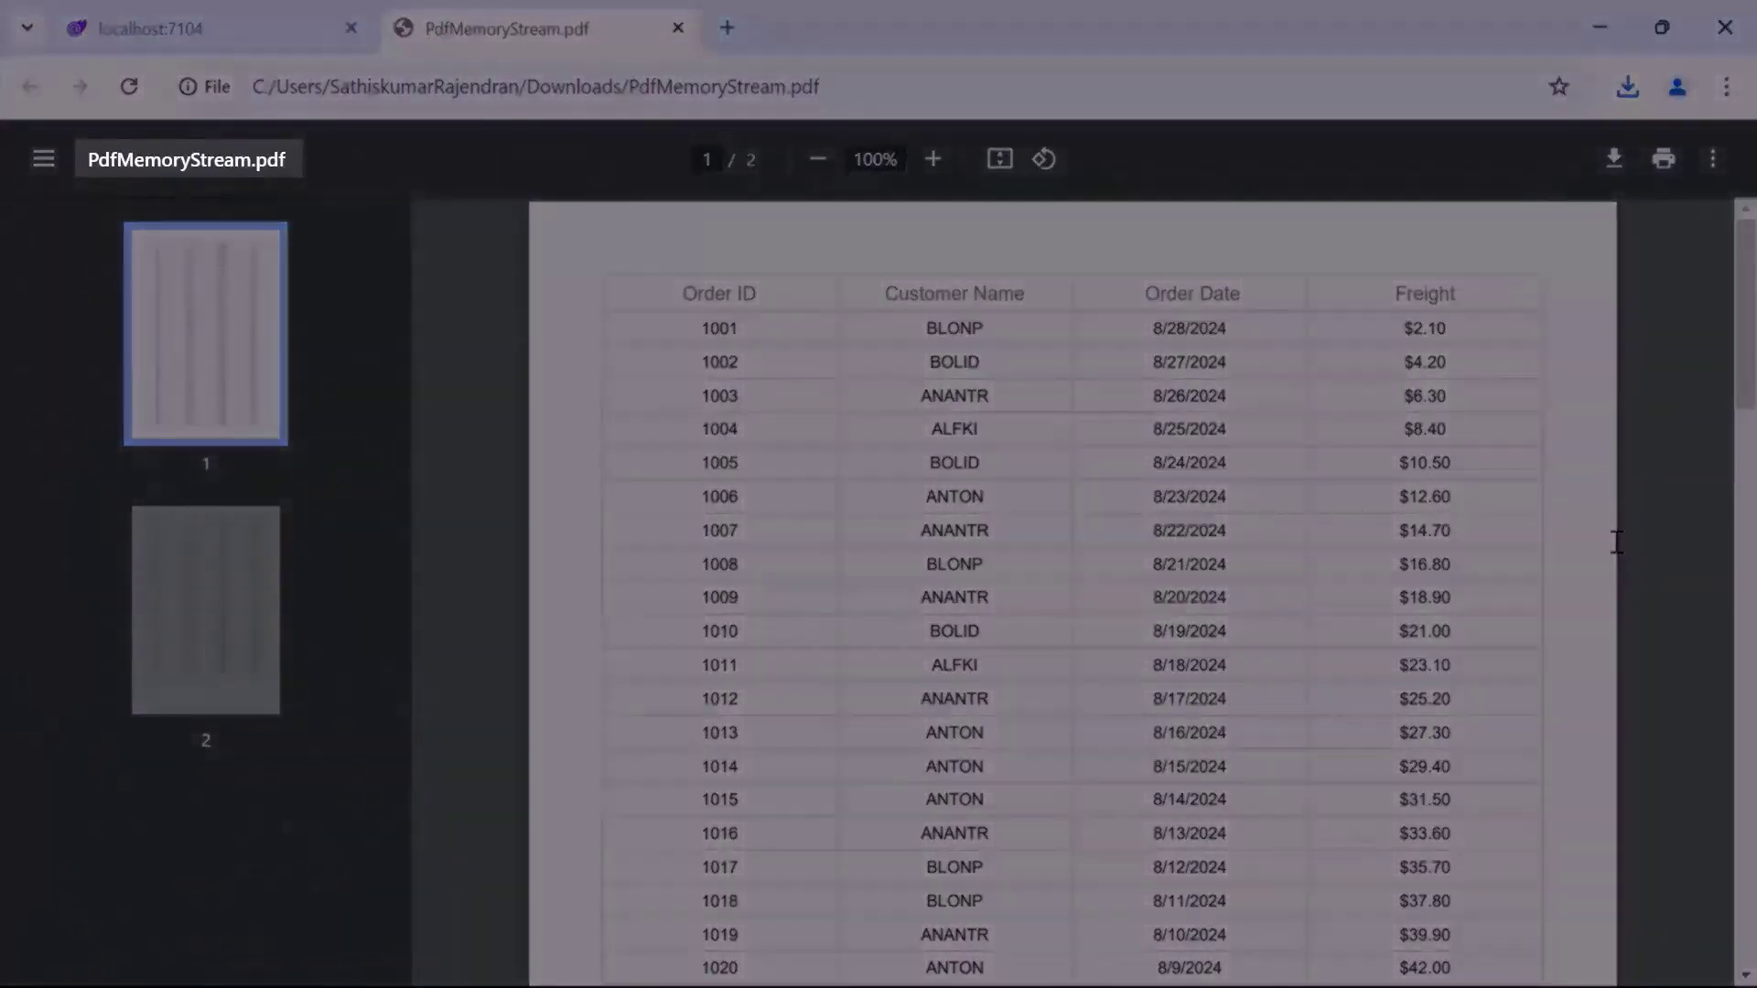
{"action": "scroll", "coordinate": [1617, 542], "scroll_direction": "down", "scroll_amount": 2}
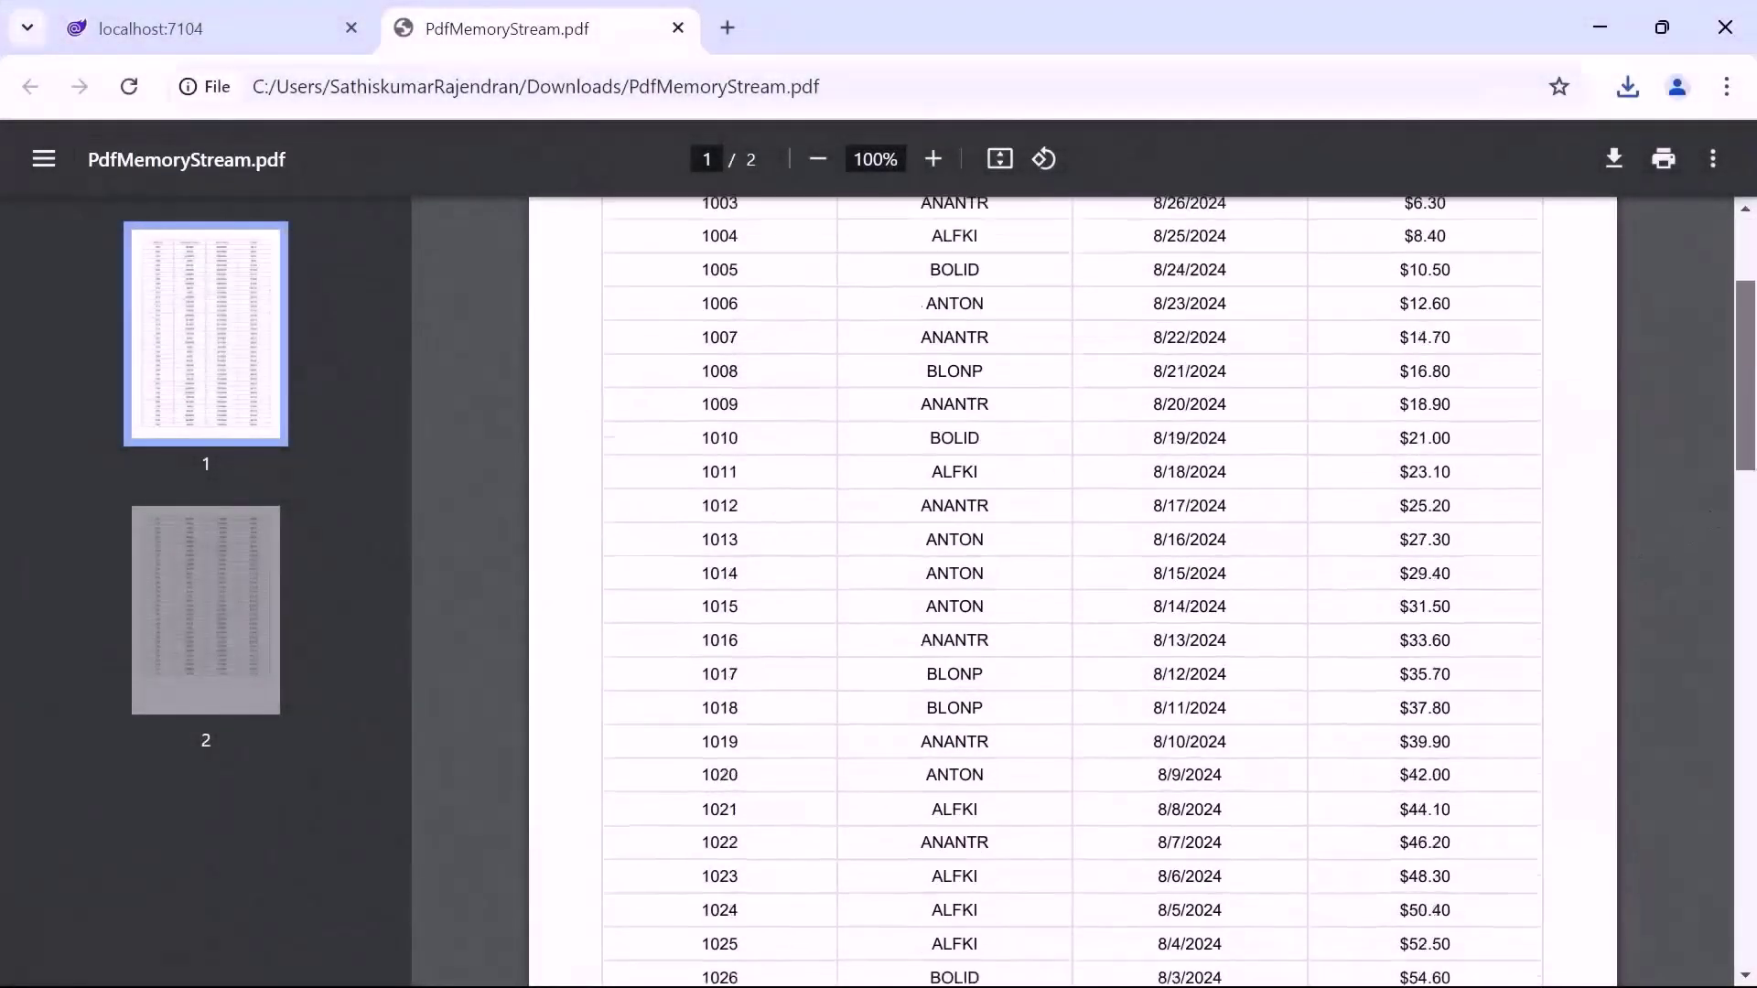
{"action": "scroll", "coordinate": [1753, 243], "scroll_direction": "down", "scroll_amount": 10}
{"action": "scroll", "coordinate": [1752, 244], "scroll_direction": "up", "scroll_amount": 10}
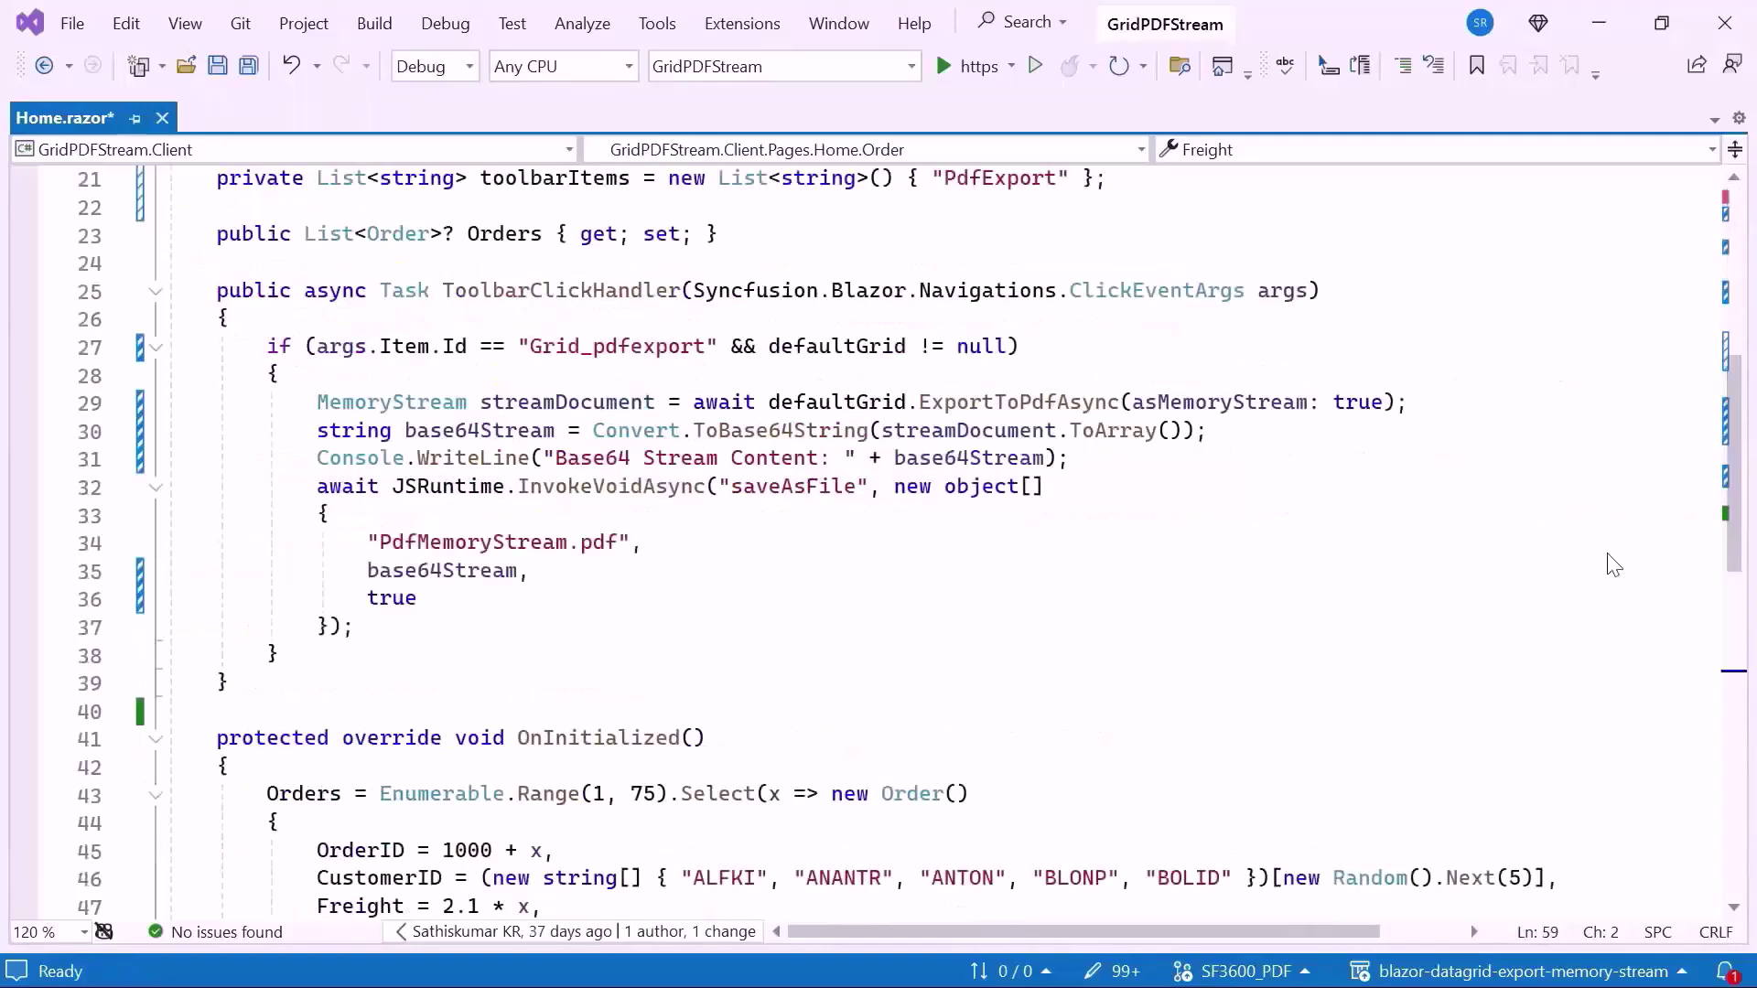
- Select the base64, logging and saveAsFile lines following the stream export
{"action": "left_click_drag", "start_coordinate": [345, 378], "coordinate": [463, 581]}
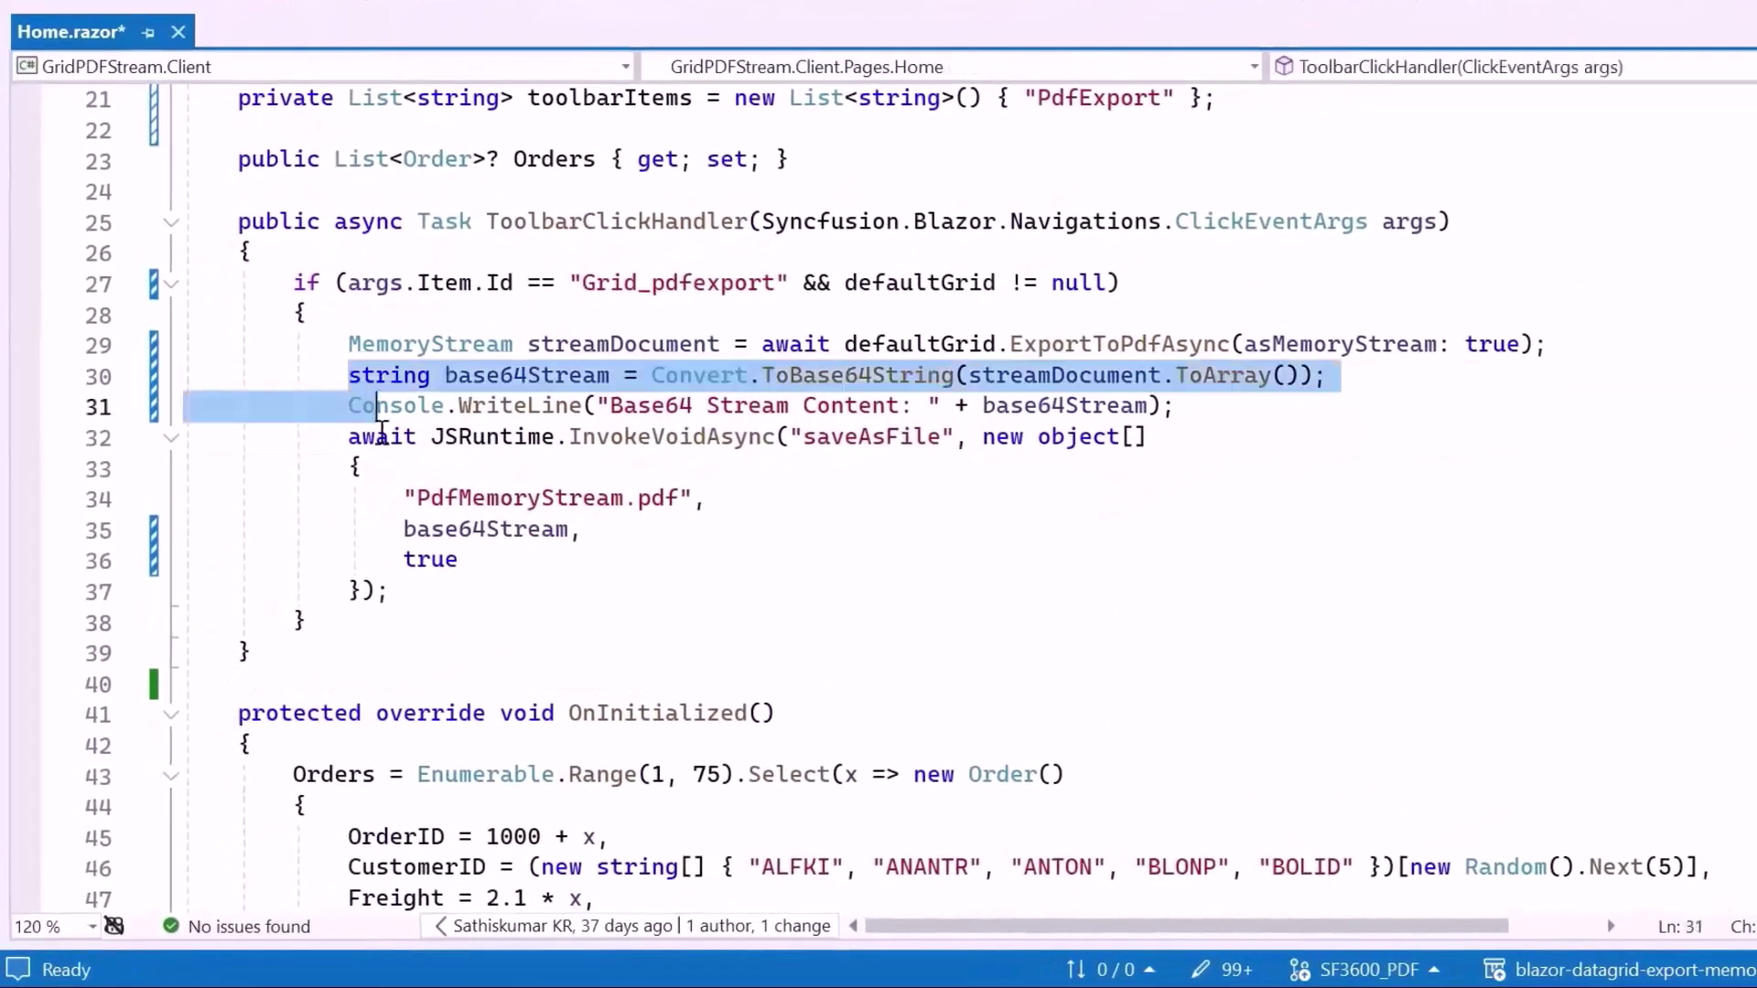
- Delete the old lines, then add a copy of the memory stream and a file path value
{"action": "key", "text": "Delete"}
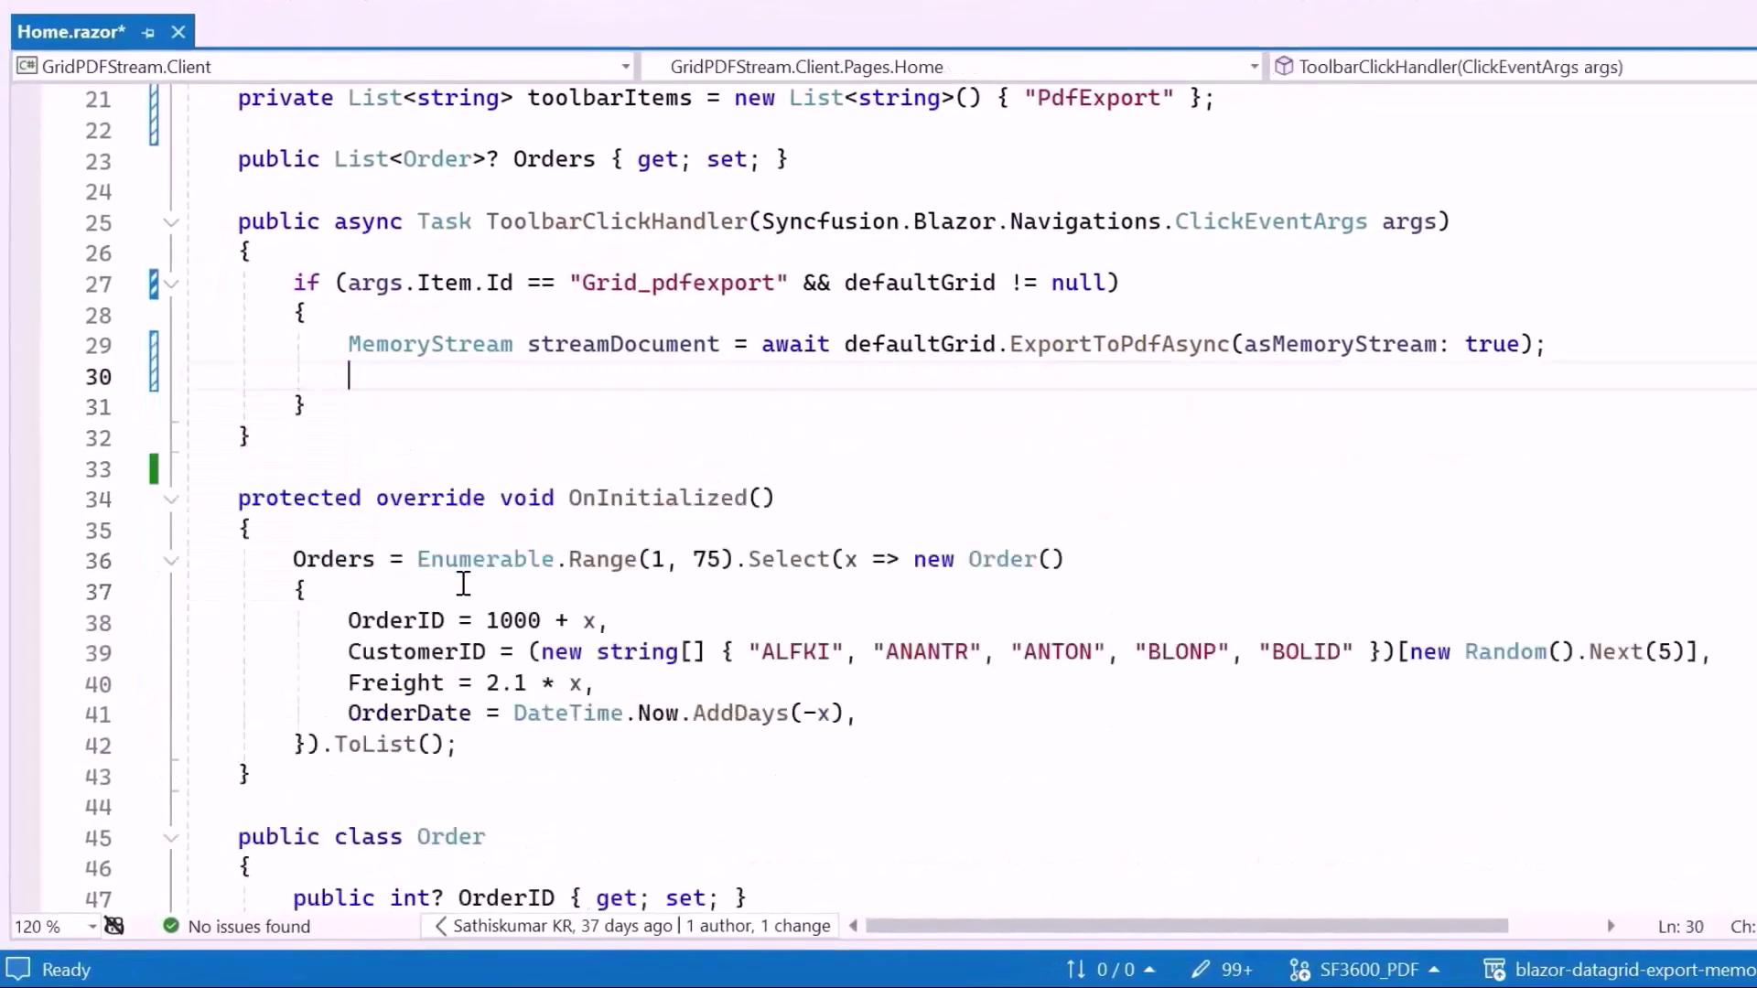
{"action": "key", "text": "ctrl+s"}
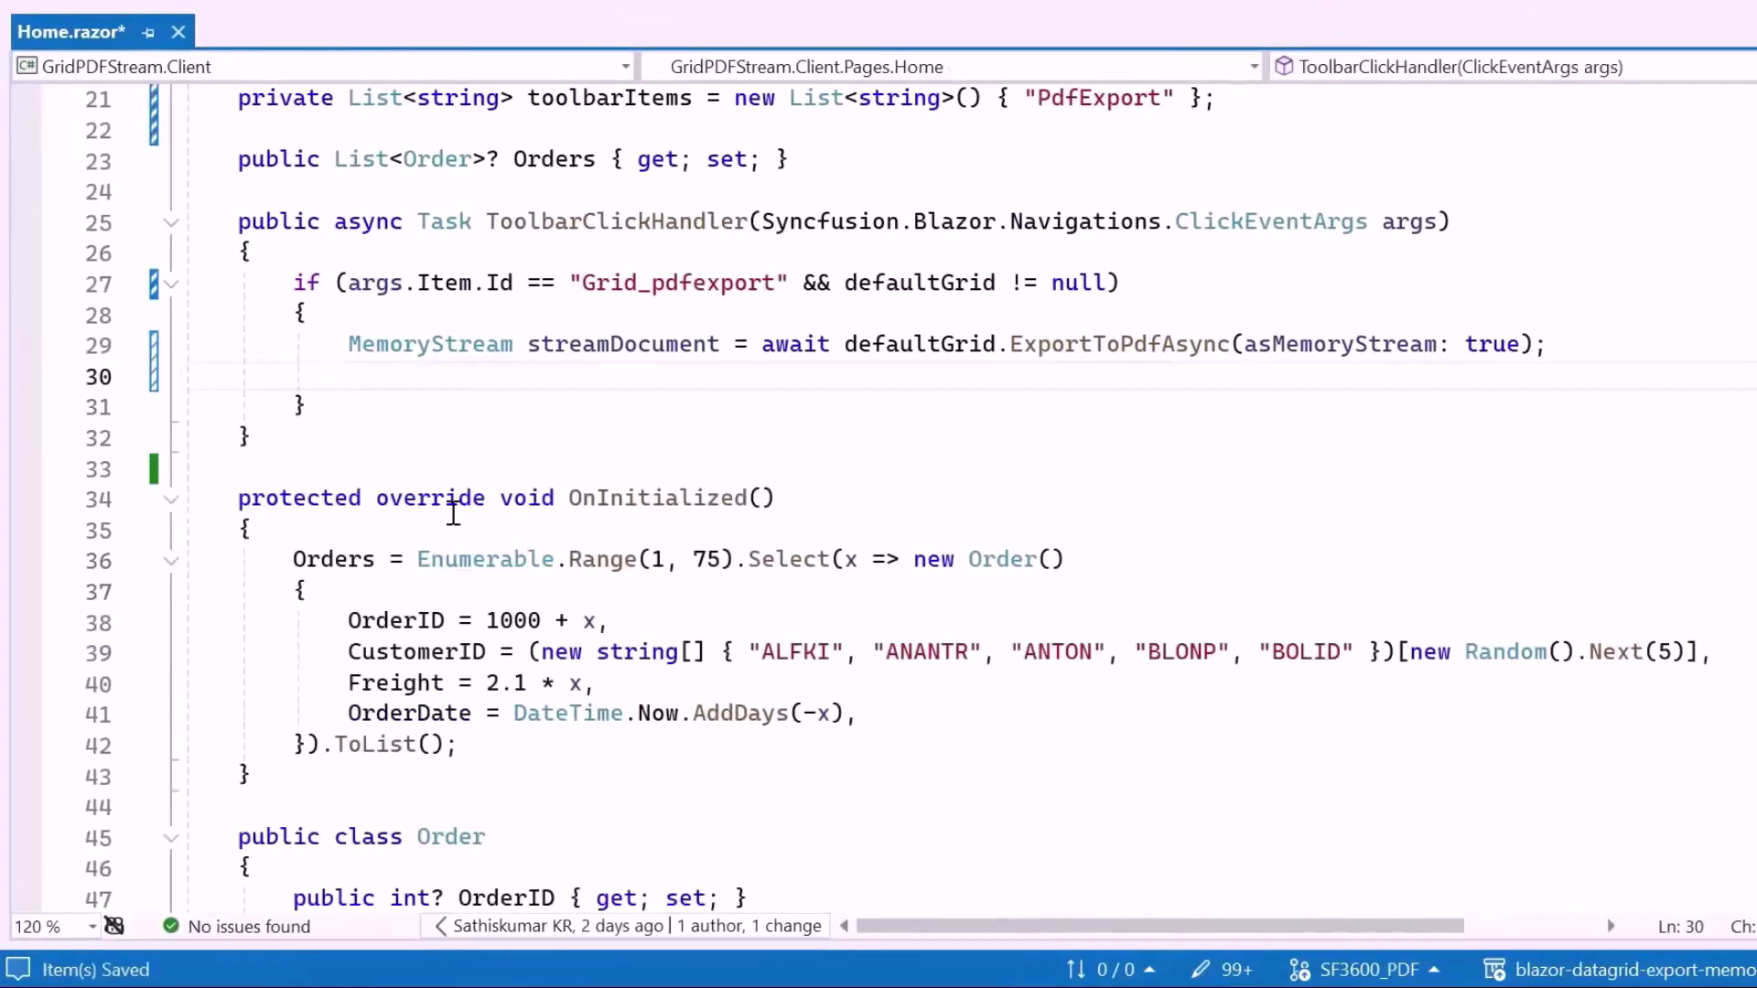
{"action": "type", "text": "memorystr"}
{"action": "key", "text": "Tab"}
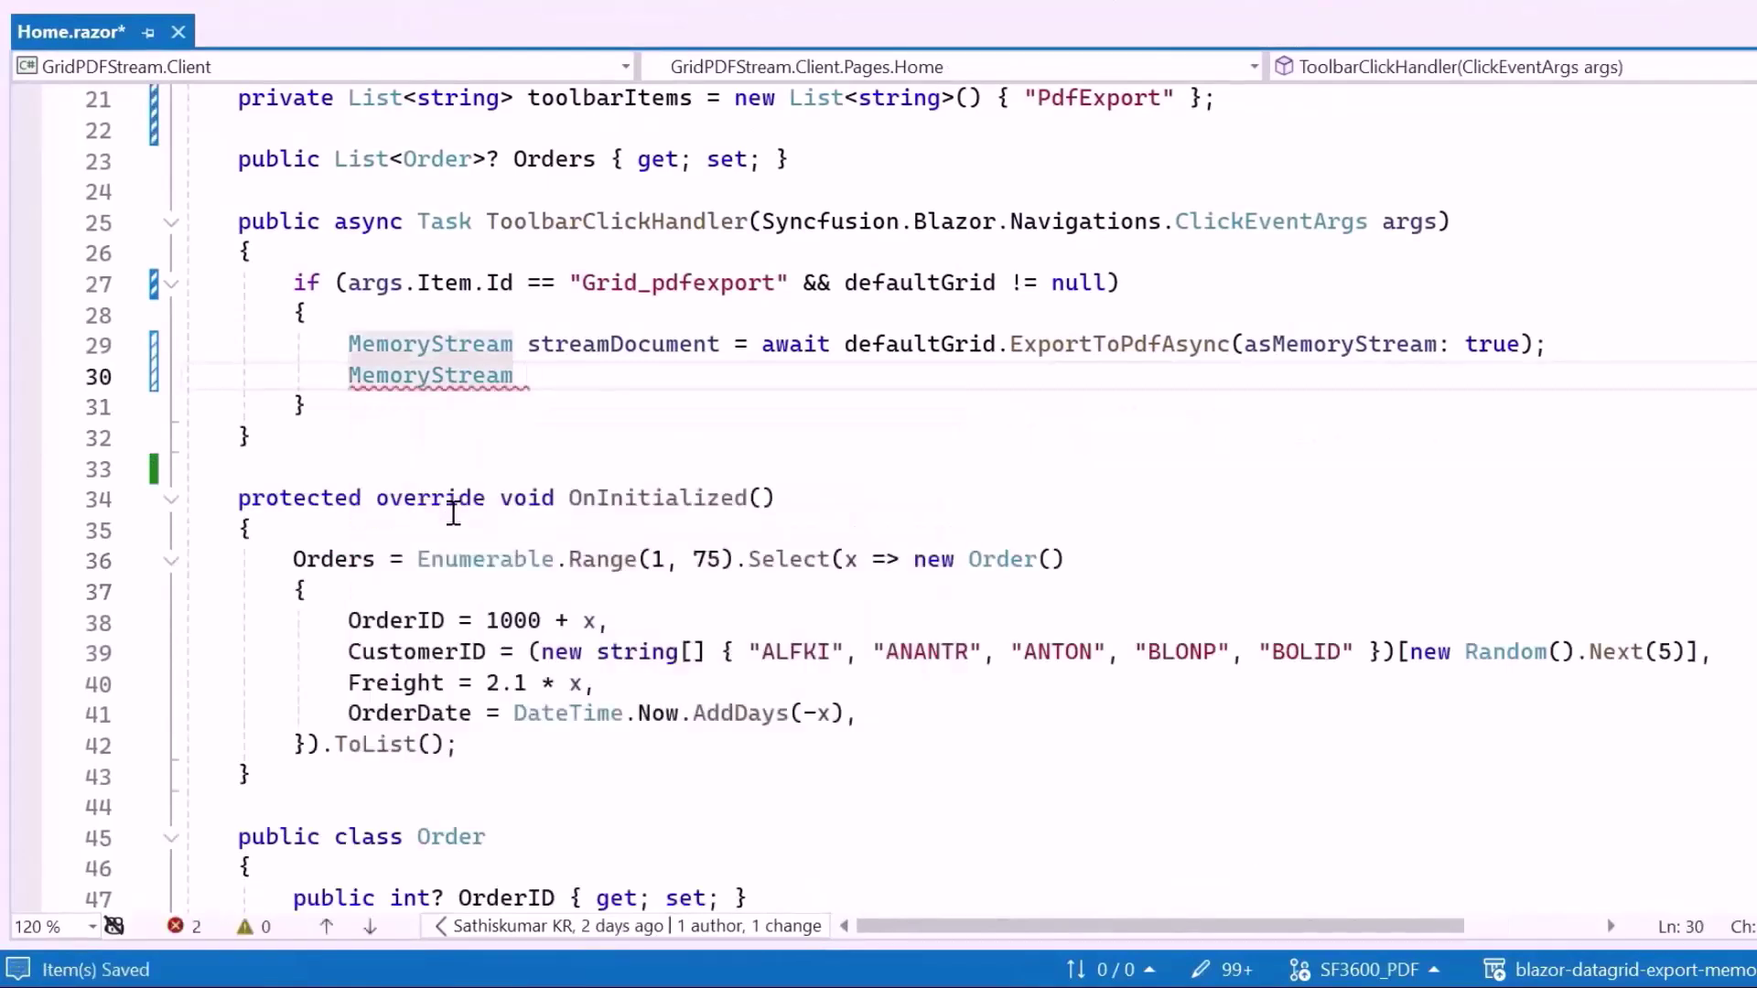
{"action": "type", "text": "copyOfStreamDocument = new MemoryStream(streamDocument.ToArray());"}
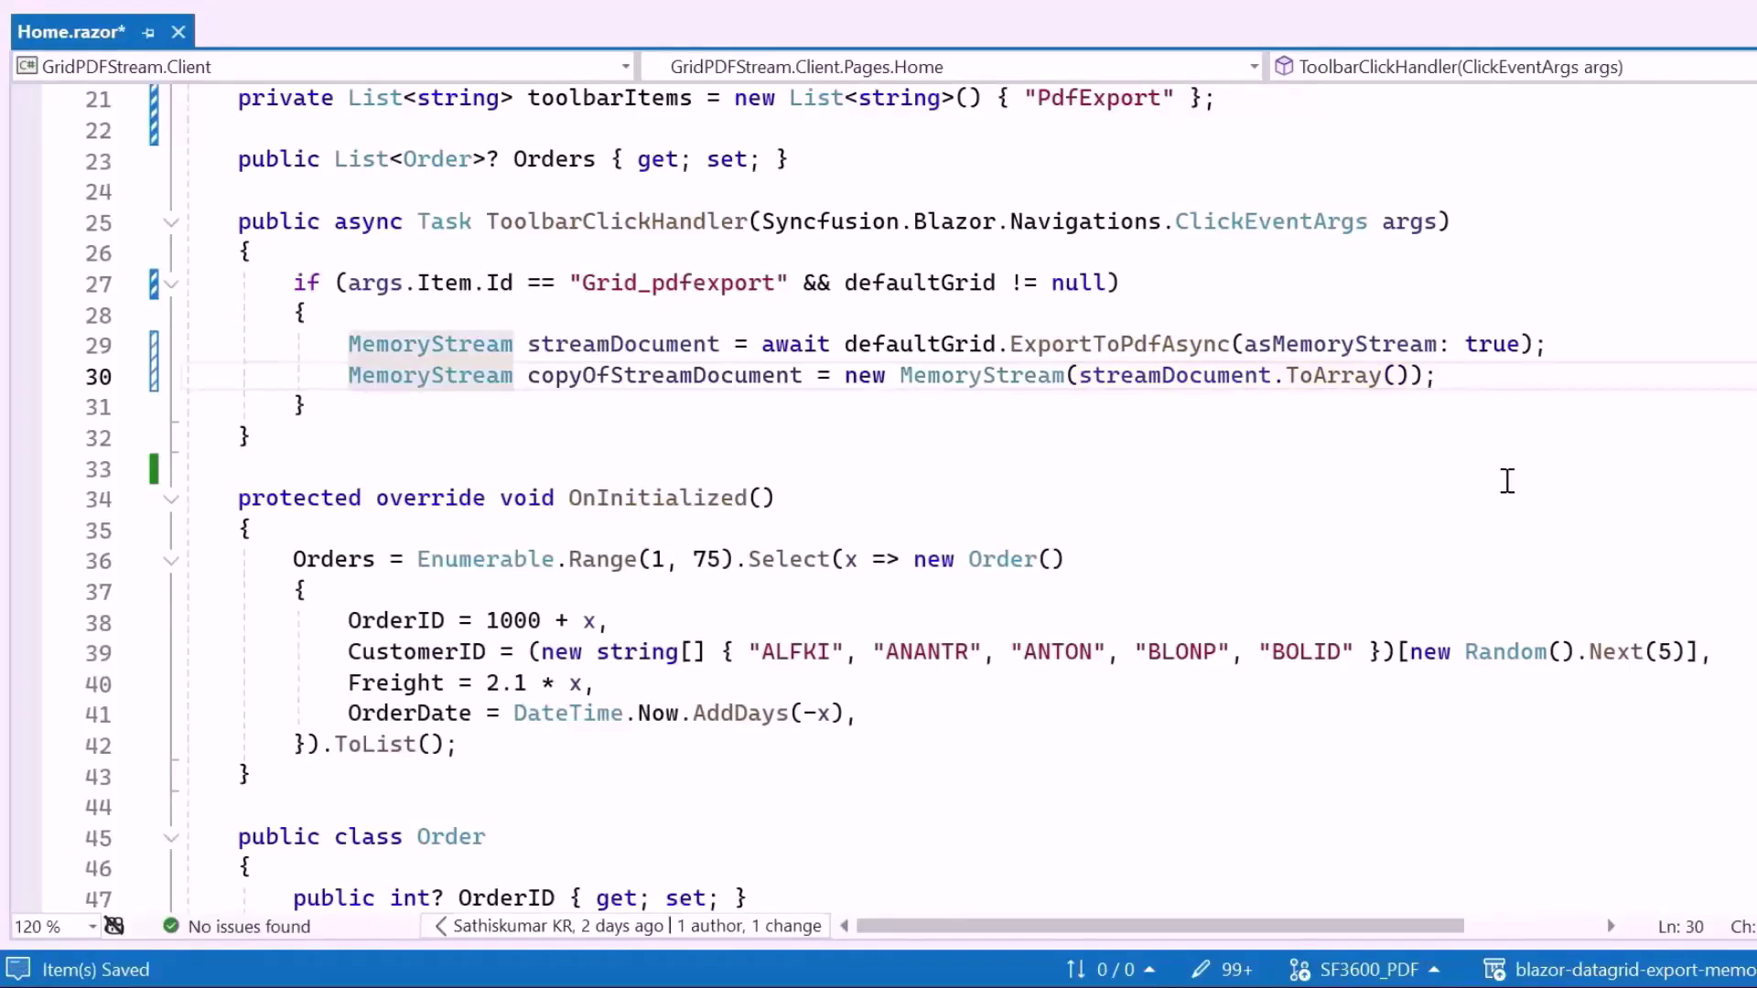
{"action": "key", "text": "Return"}
{"action": "type", "text": "string fi"}
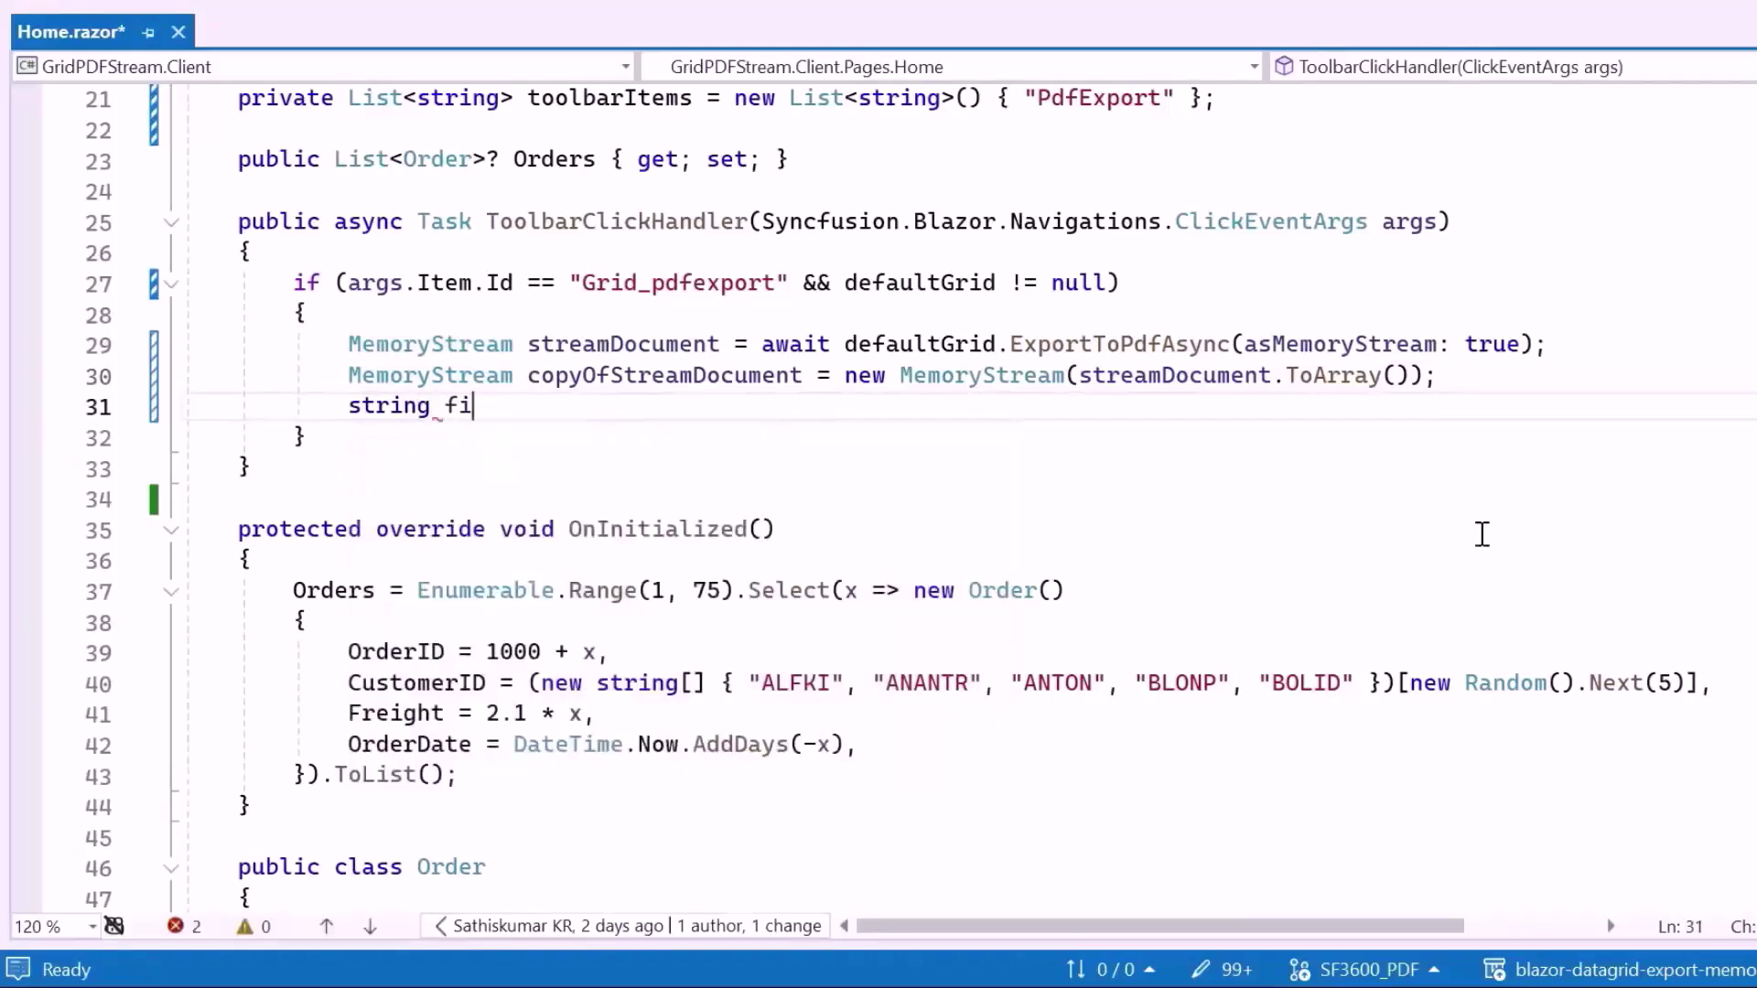
{"action": "type", "text": "lePaths ="}
{"action": "key", "text": "ctrl+v"}
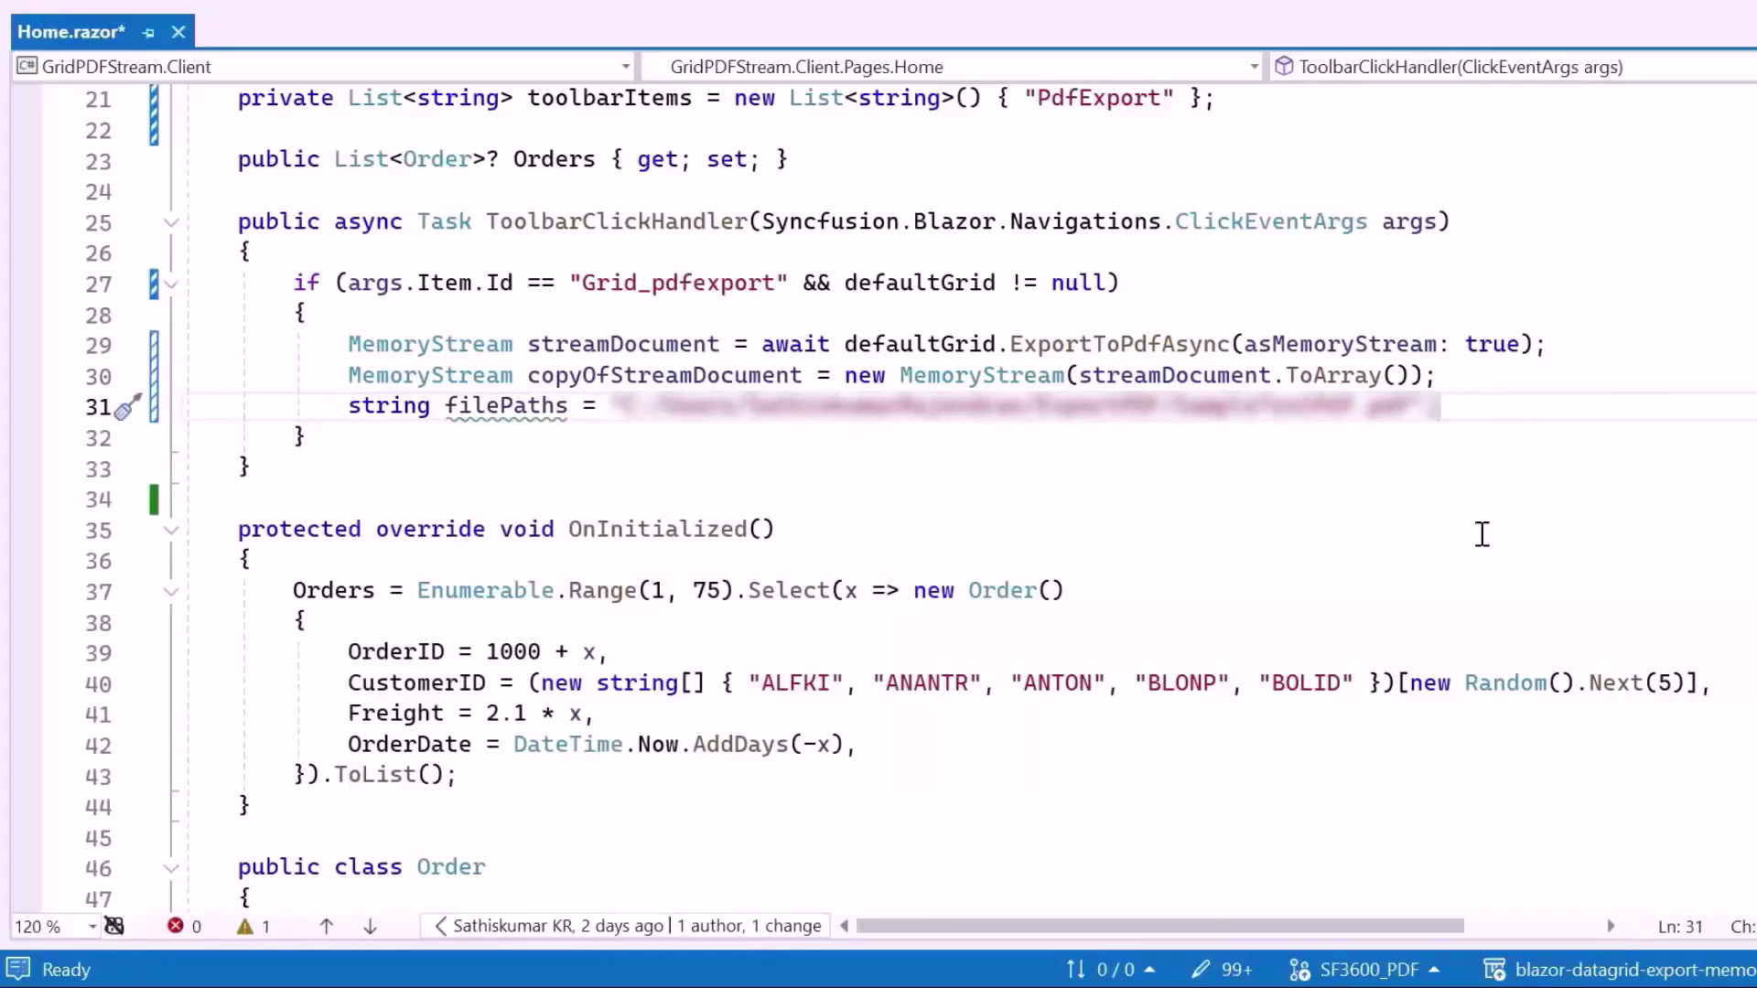
- Add a using FileStream block from File.Create(filePaths) that calls copyOfStreamDocument.CopyTo, and save
{"action": "key", "text": "Return"}
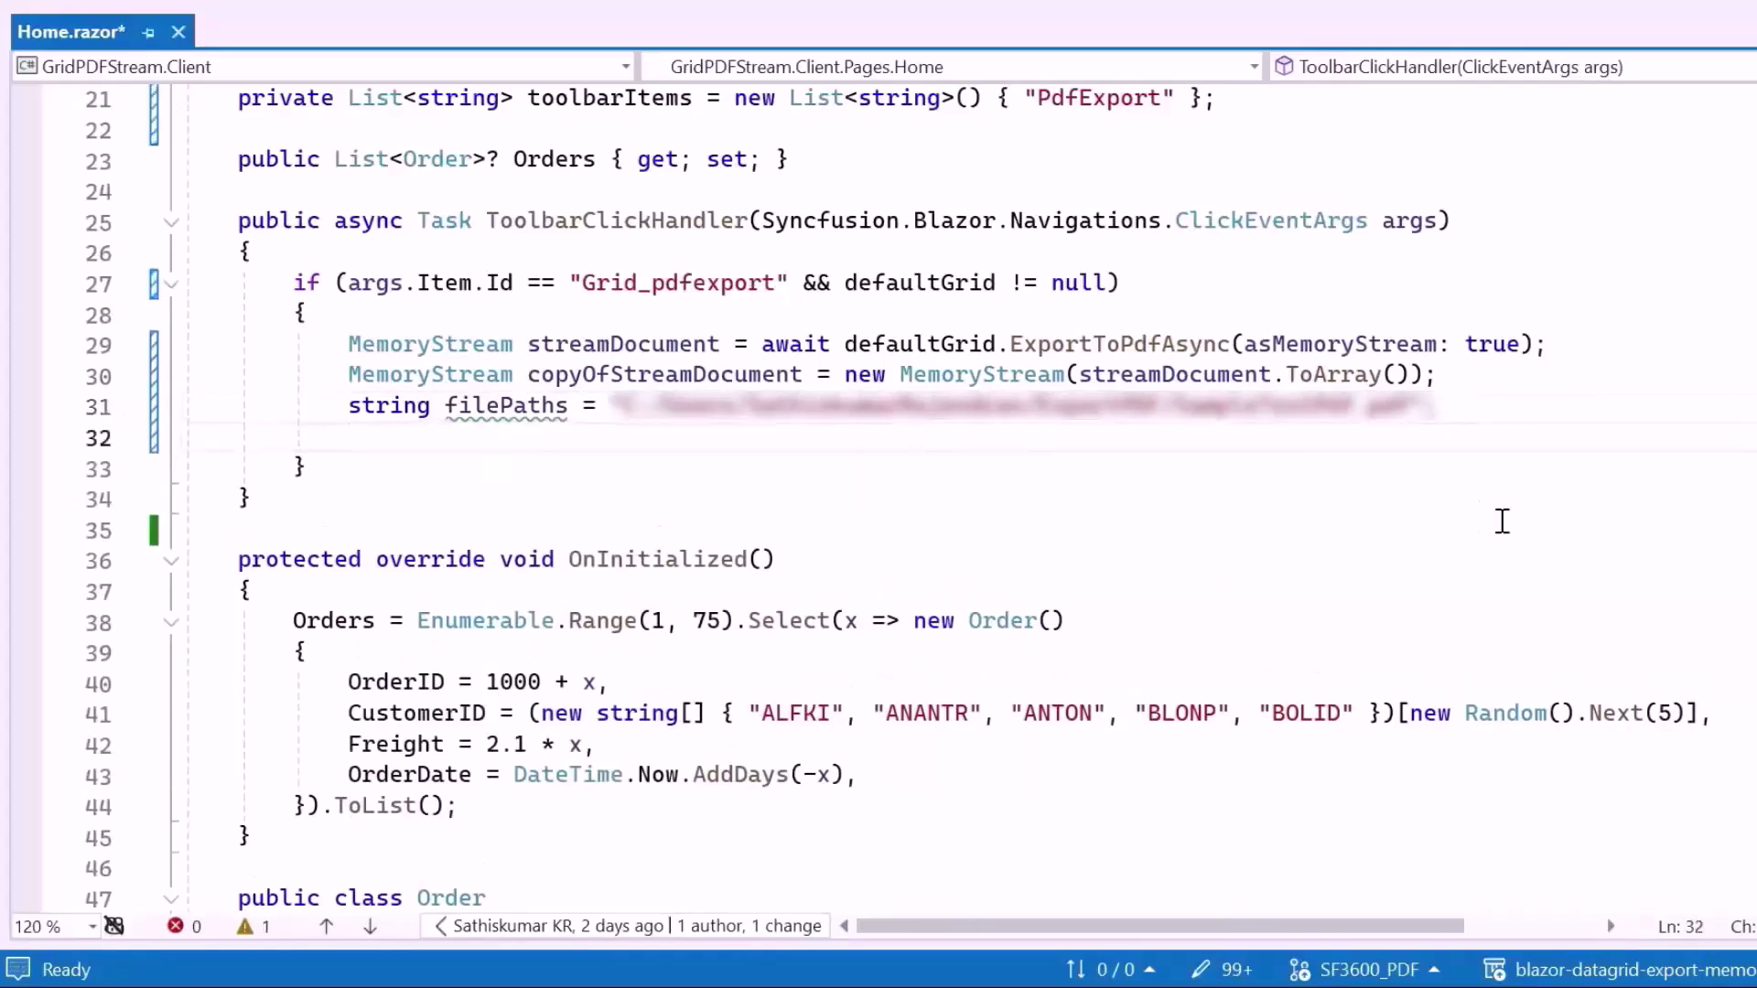
{"action": "type", "text": "using (FileStream fileStream = File.Create(filePaths))"}
{"action": "key", "text": "Return"}
{"action": "type", "text": "{"}
{"action": "key", "text": "Return"}
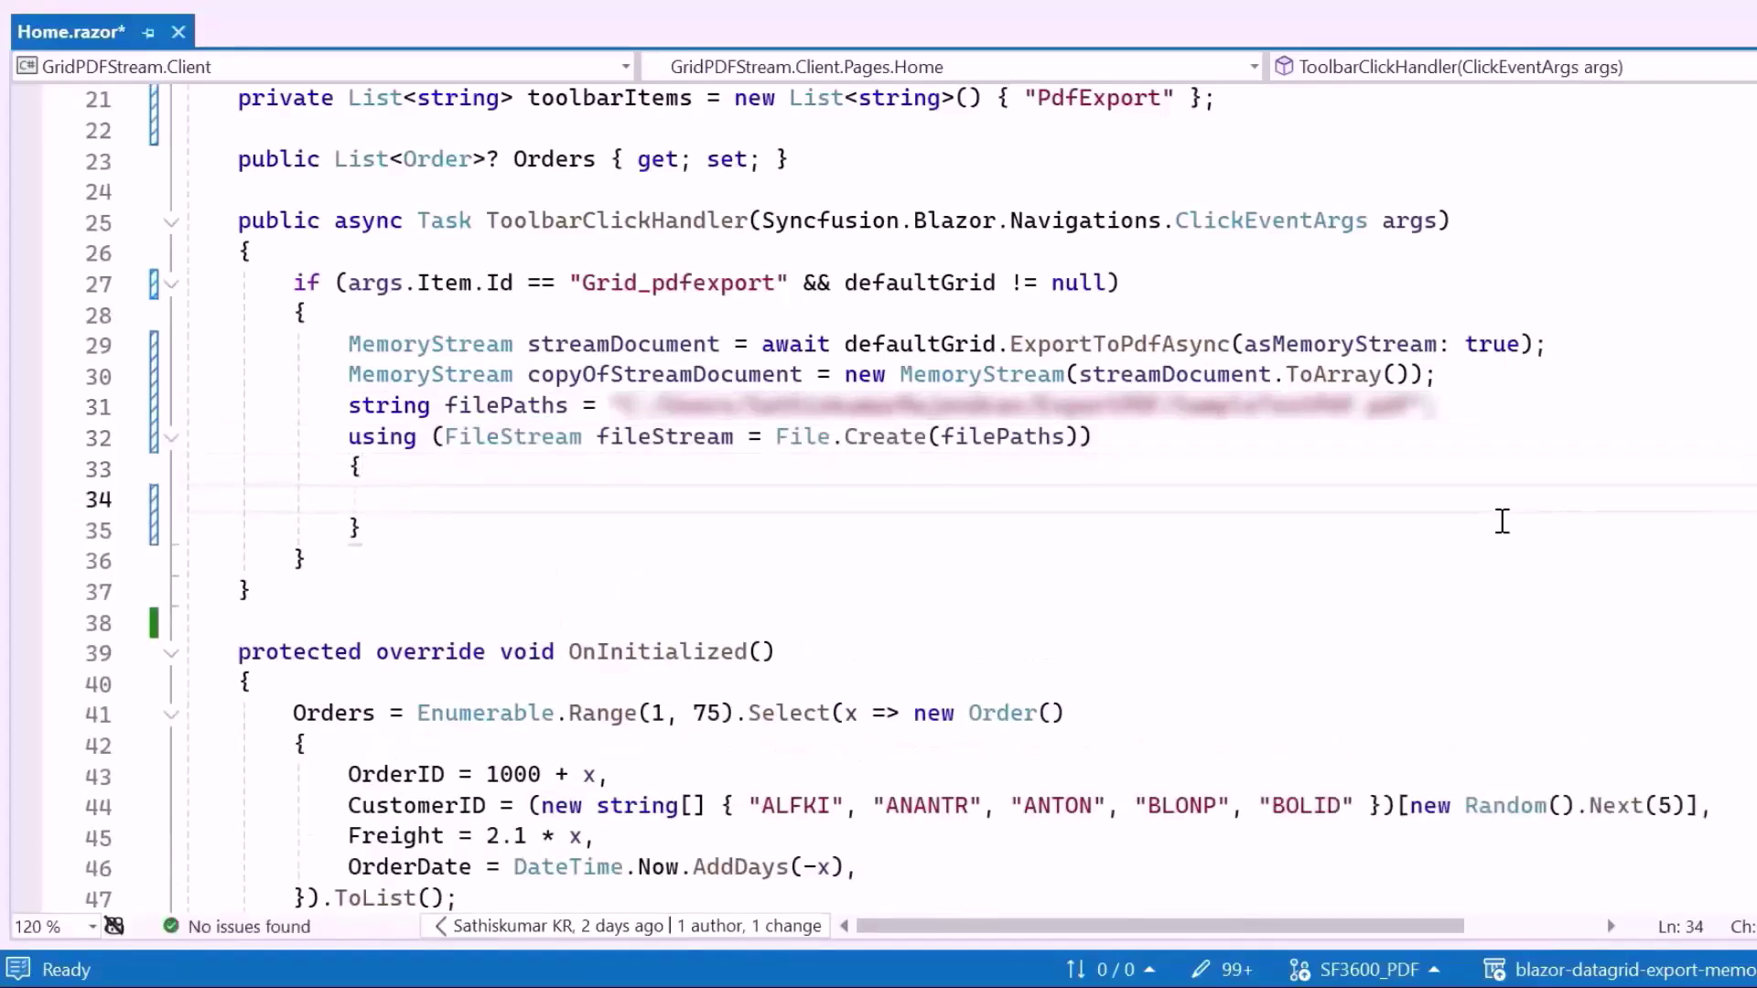
{"action": "type", "text": "cop"}
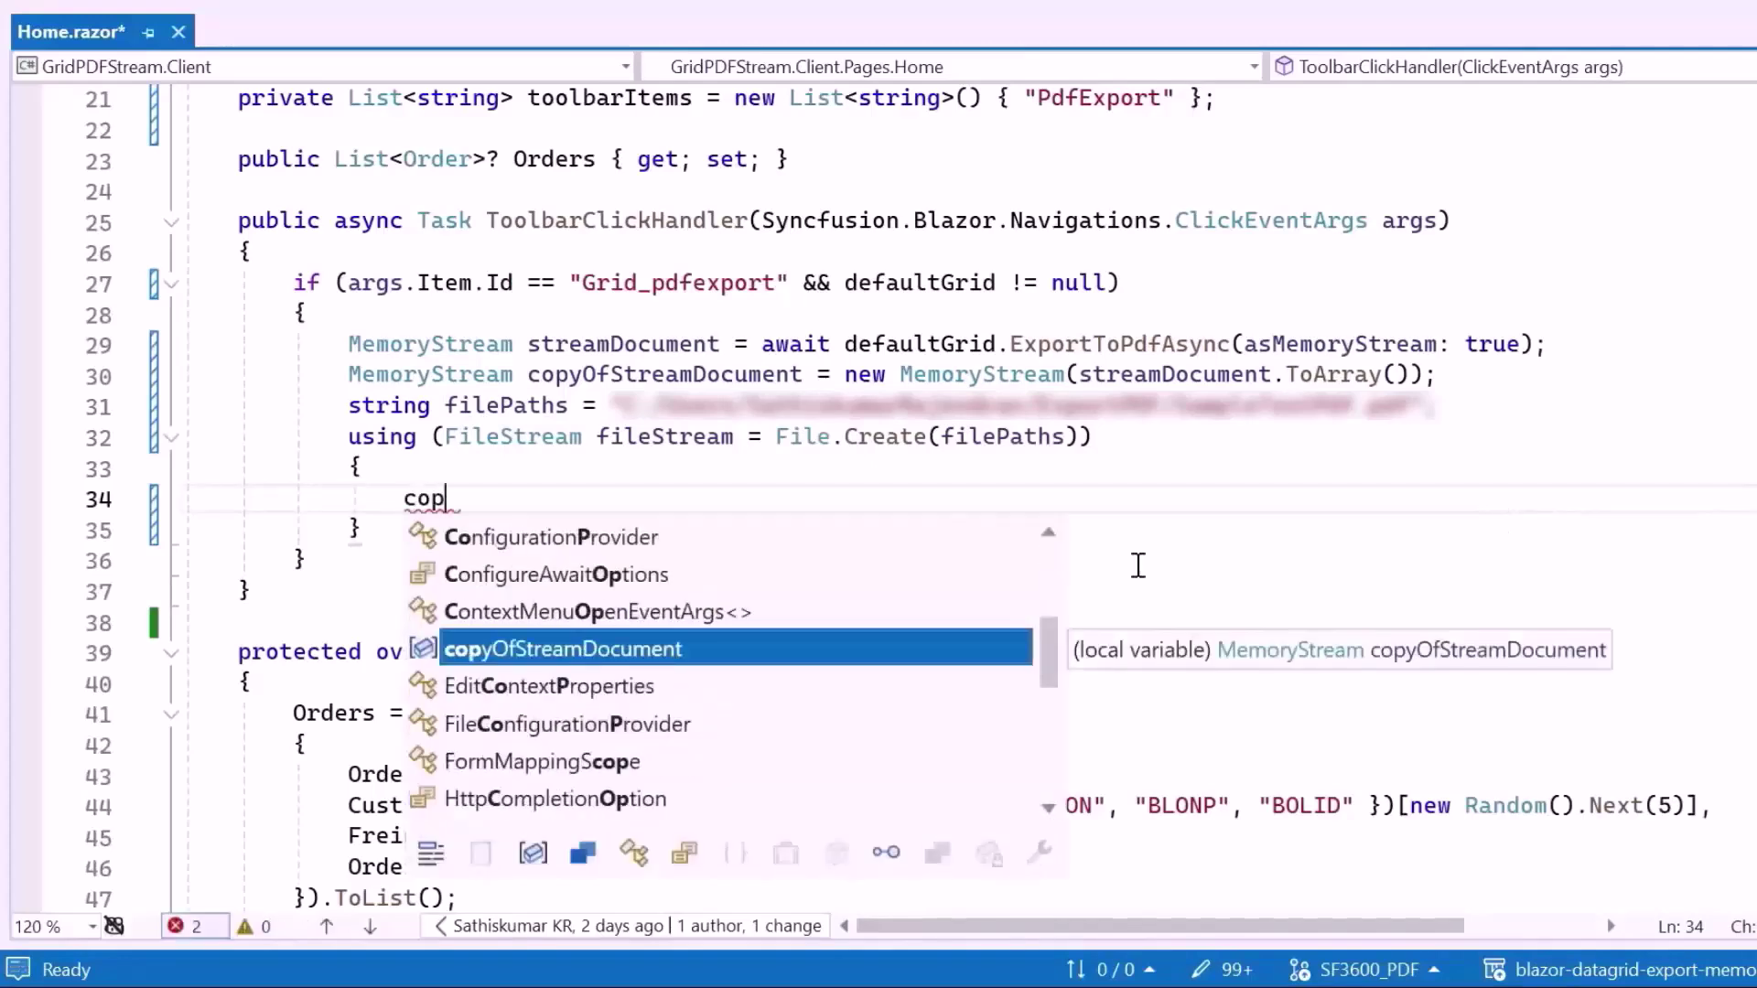
{"action": "type", "text": ".cop"}
{"action": "key", "text": "Tab"}
{"action": "type", "text": "("}
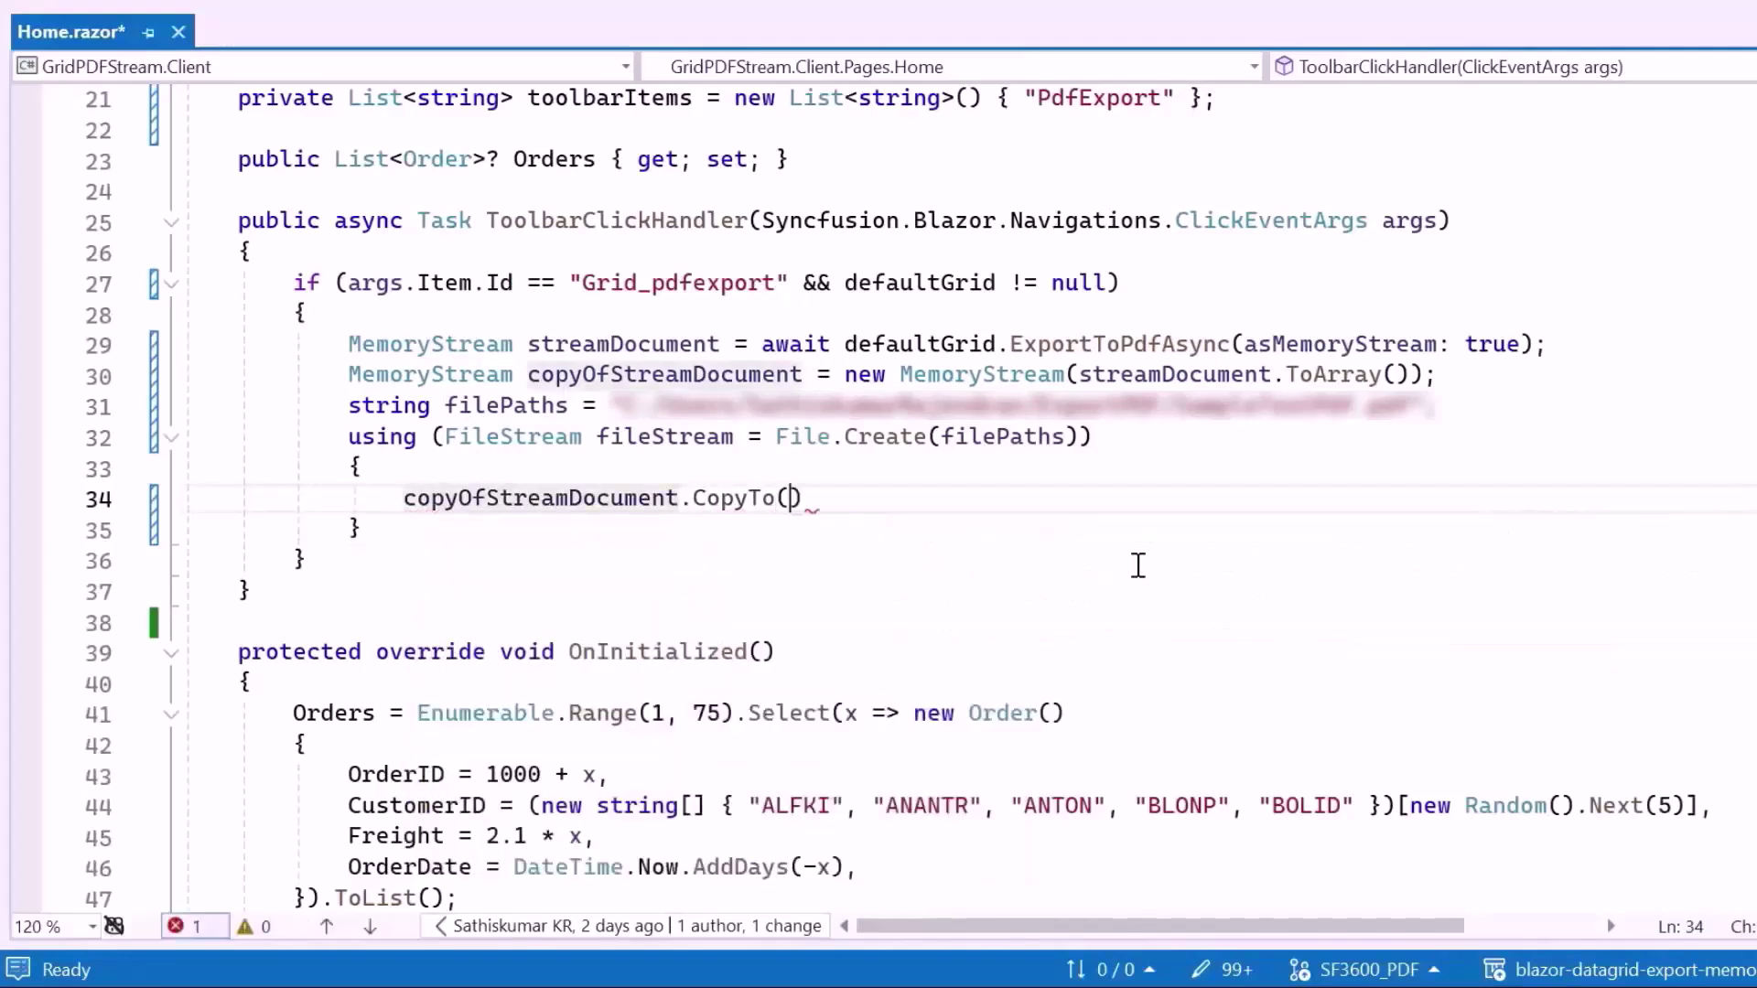
{"action": "type", "text": "fileStream);"}
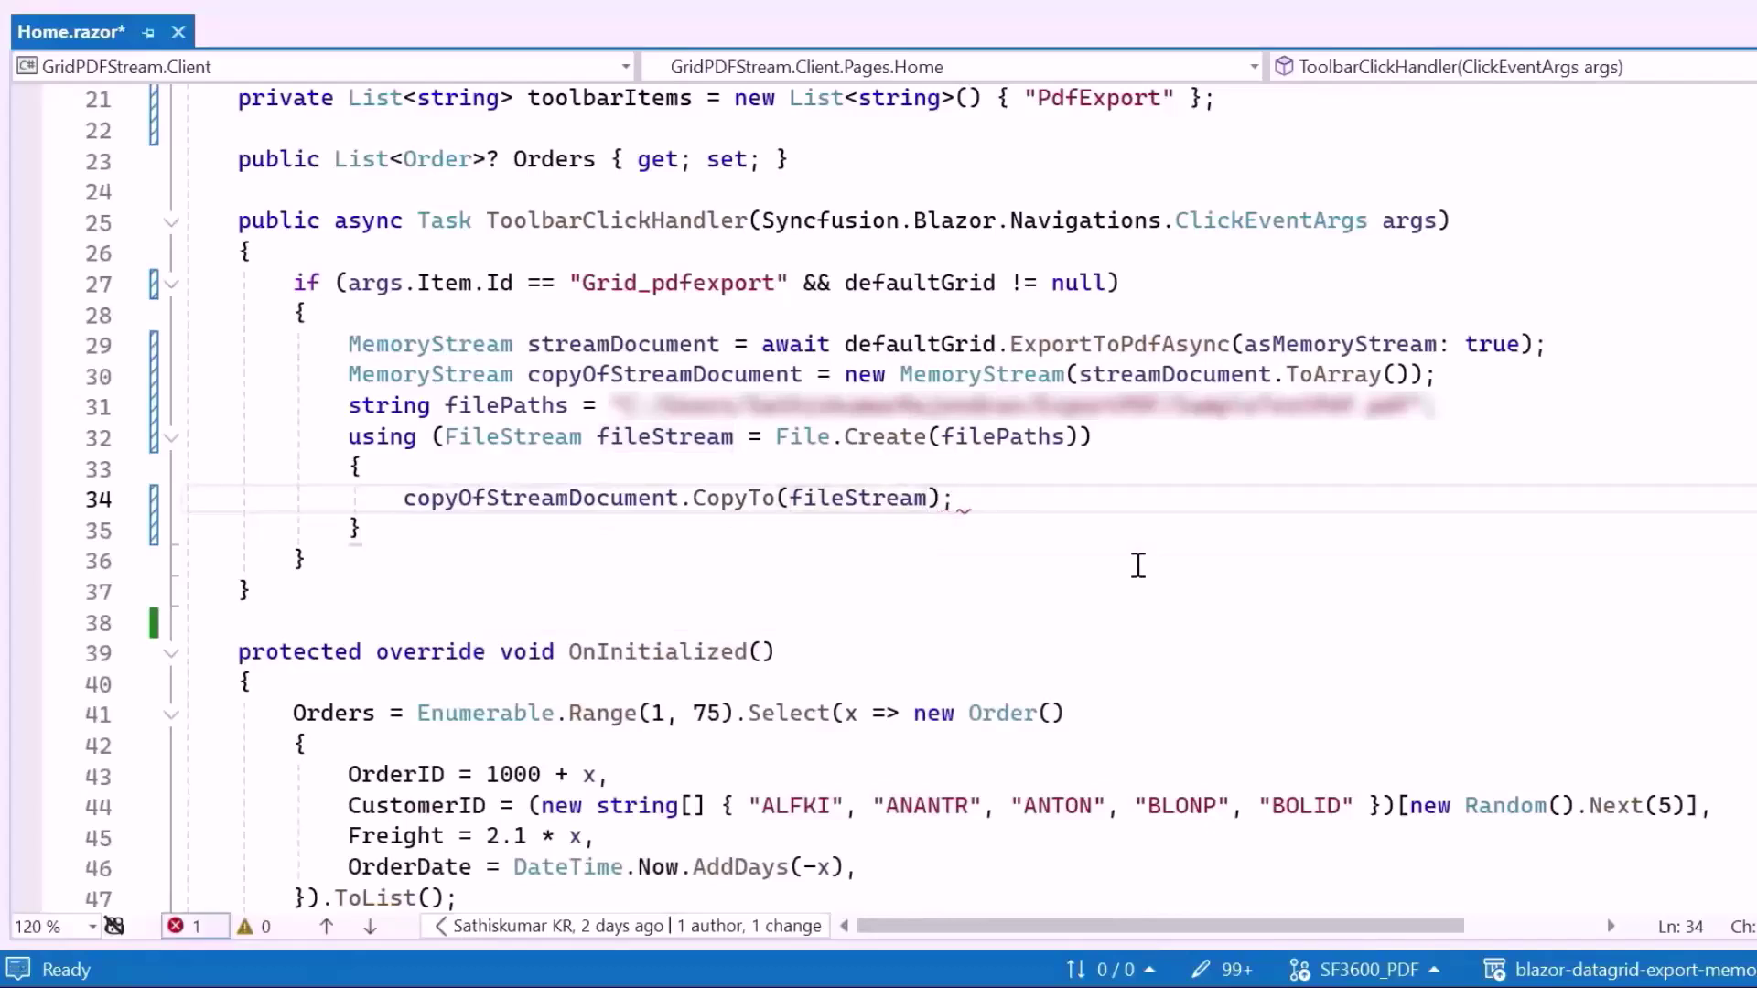
{"action": "key", "text": "ctrl+s"}
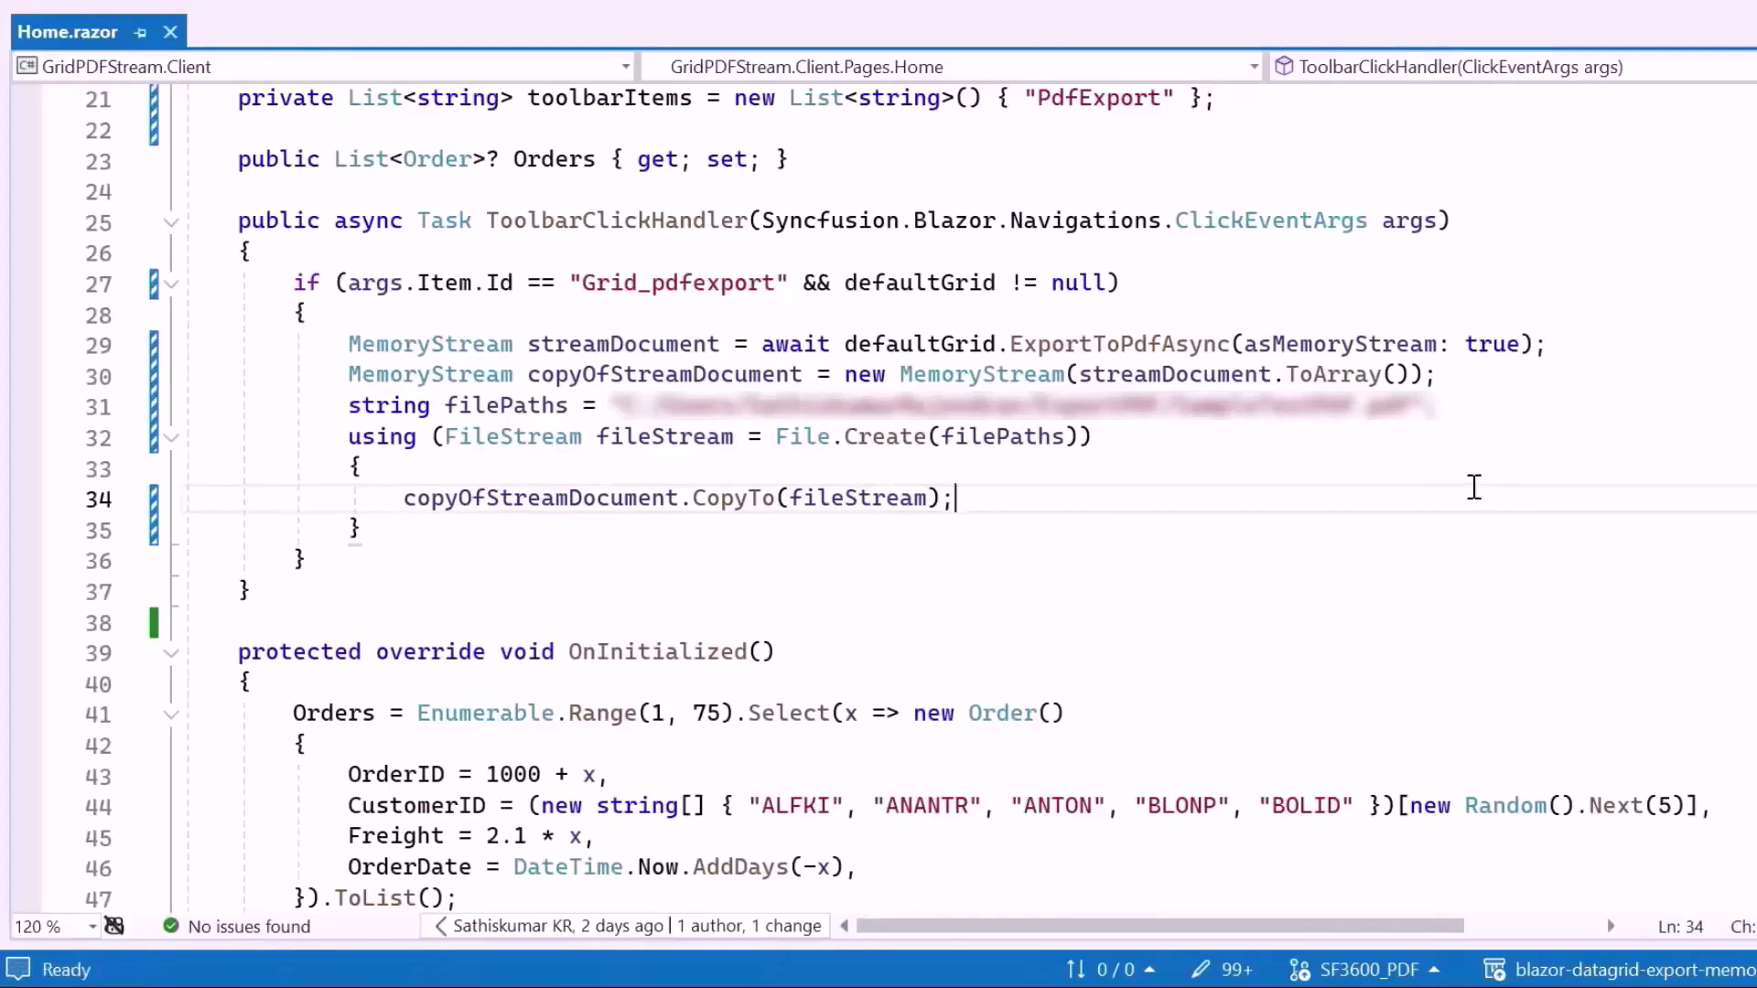
{"action": "scroll", "coordinate": [1619, 434], "scroll_direction": "up", "scroll_amount": 2}
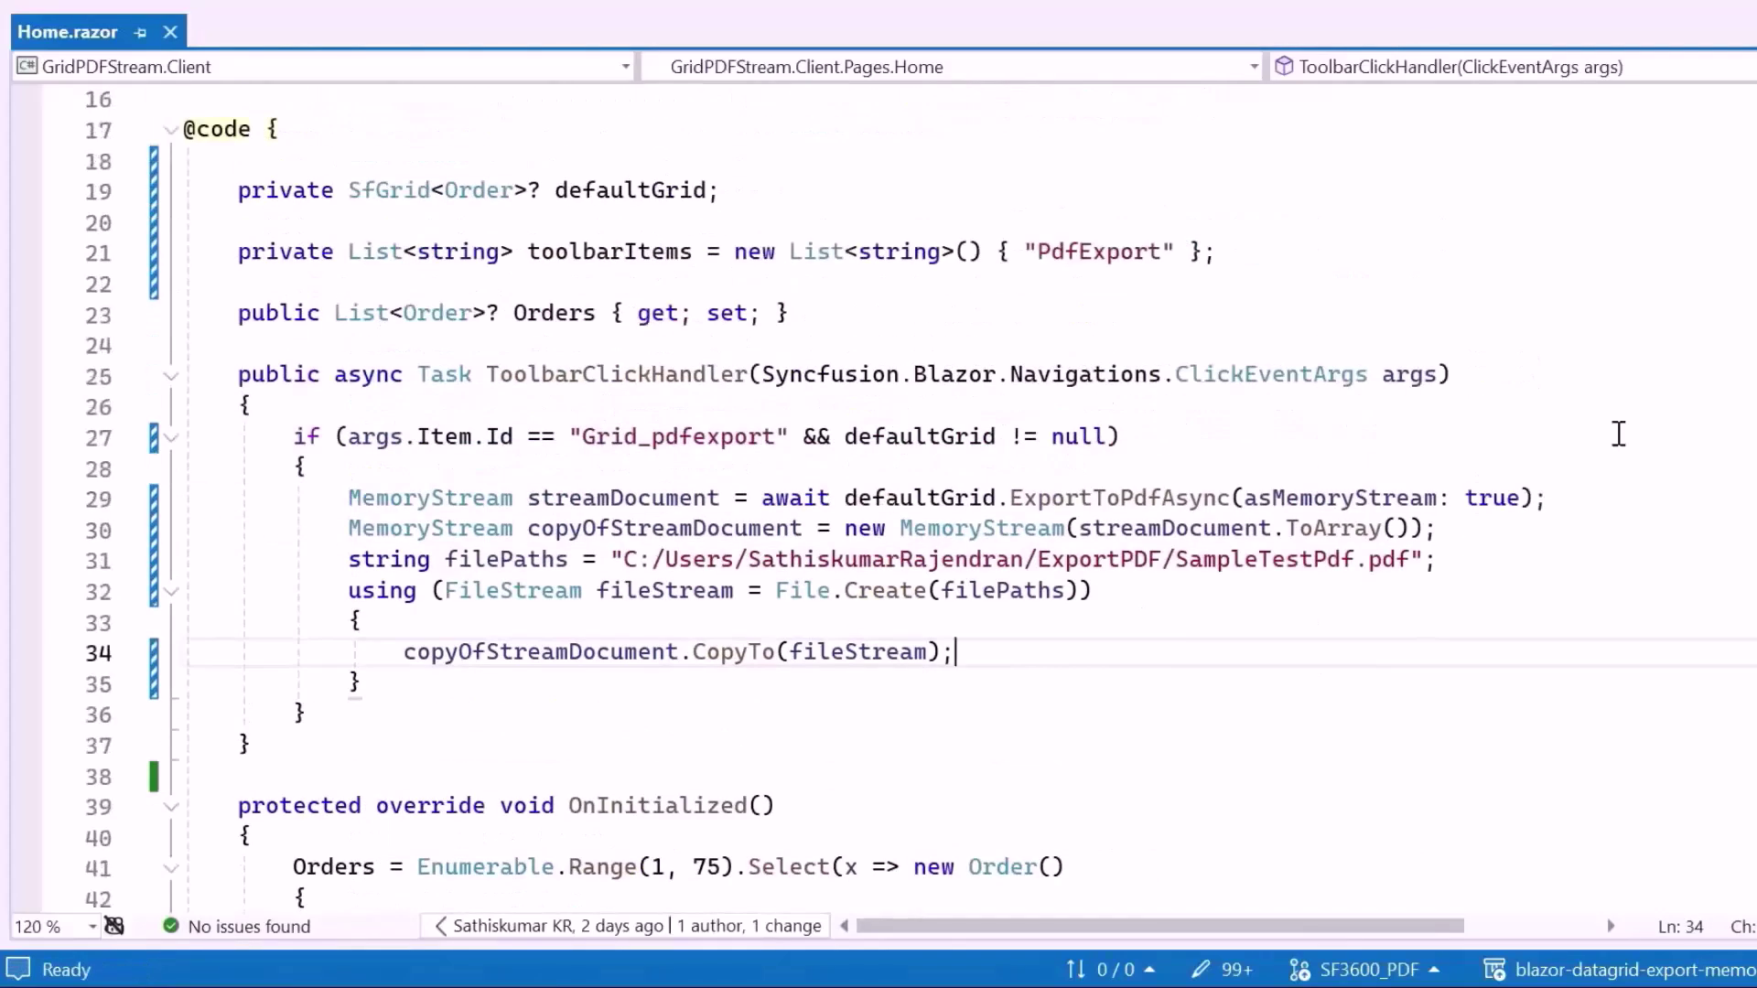
- Declare a private bool showNotification = false field
{"action": "left_click", "coordinate": [821, 193]}
{"action": "key", "text": "Return"}
{"action": "key", "text": "Return"}
{"action": "type", "text": "private b"}
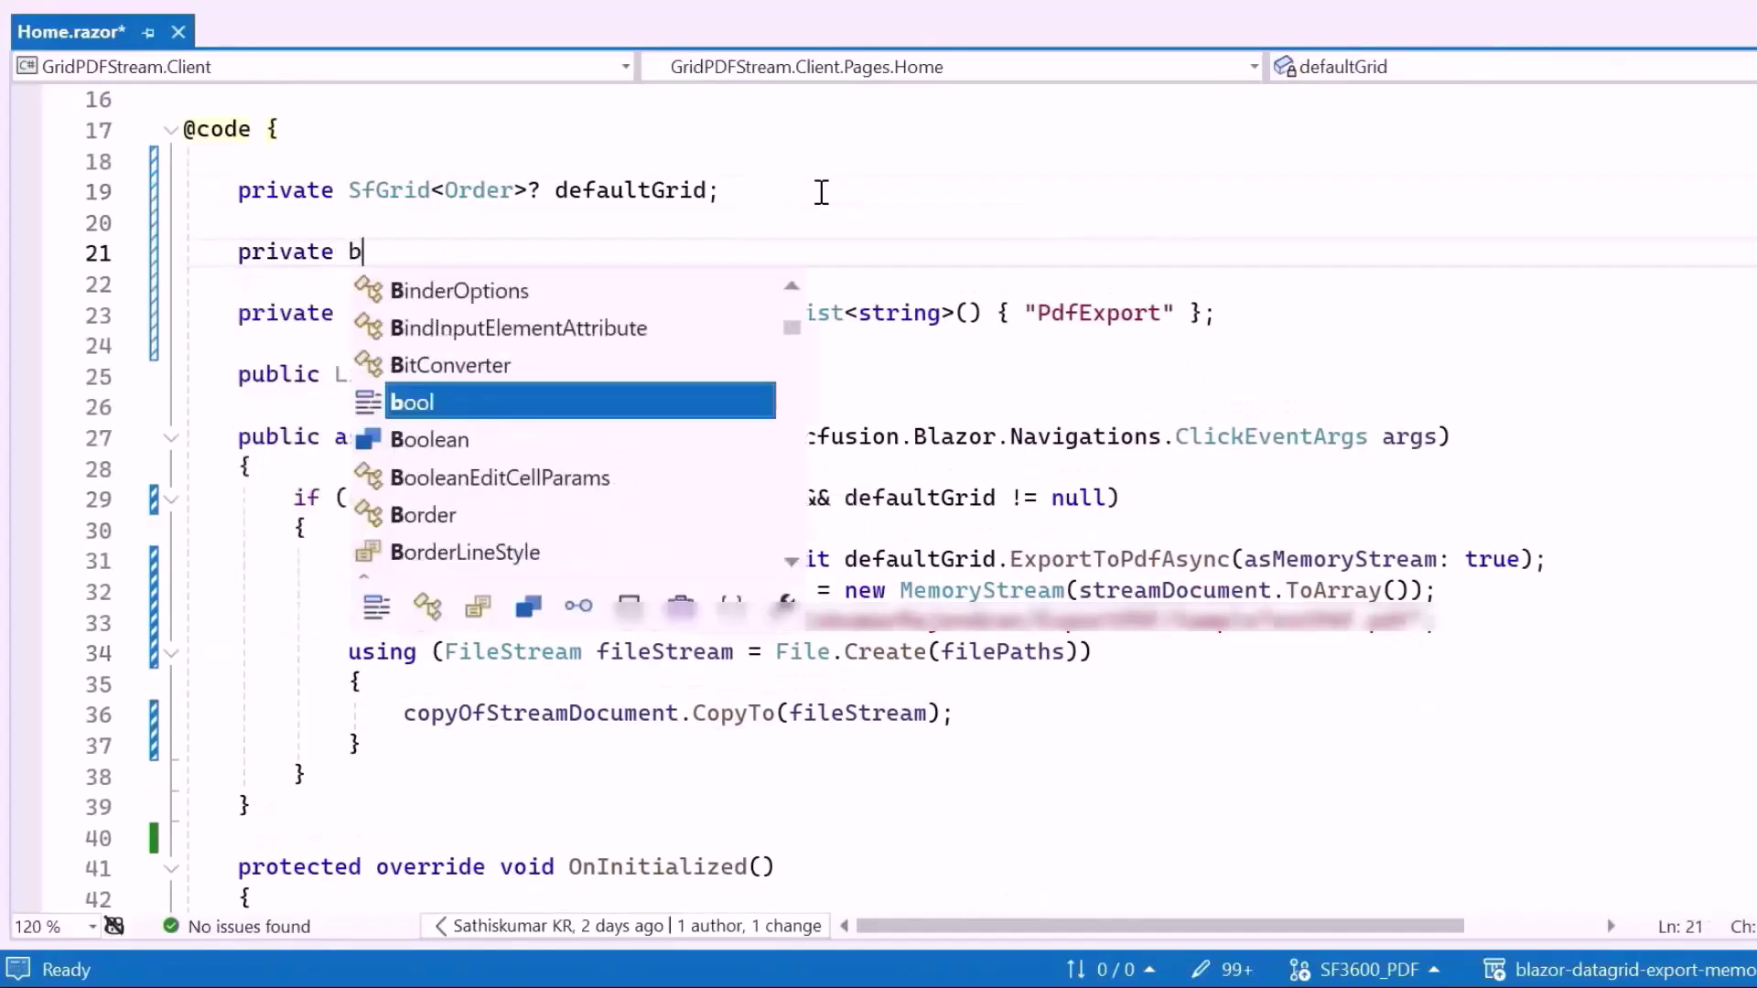
{"action": "key", "text": "Tab"}
{"action": "type", "text": "showNotification"}
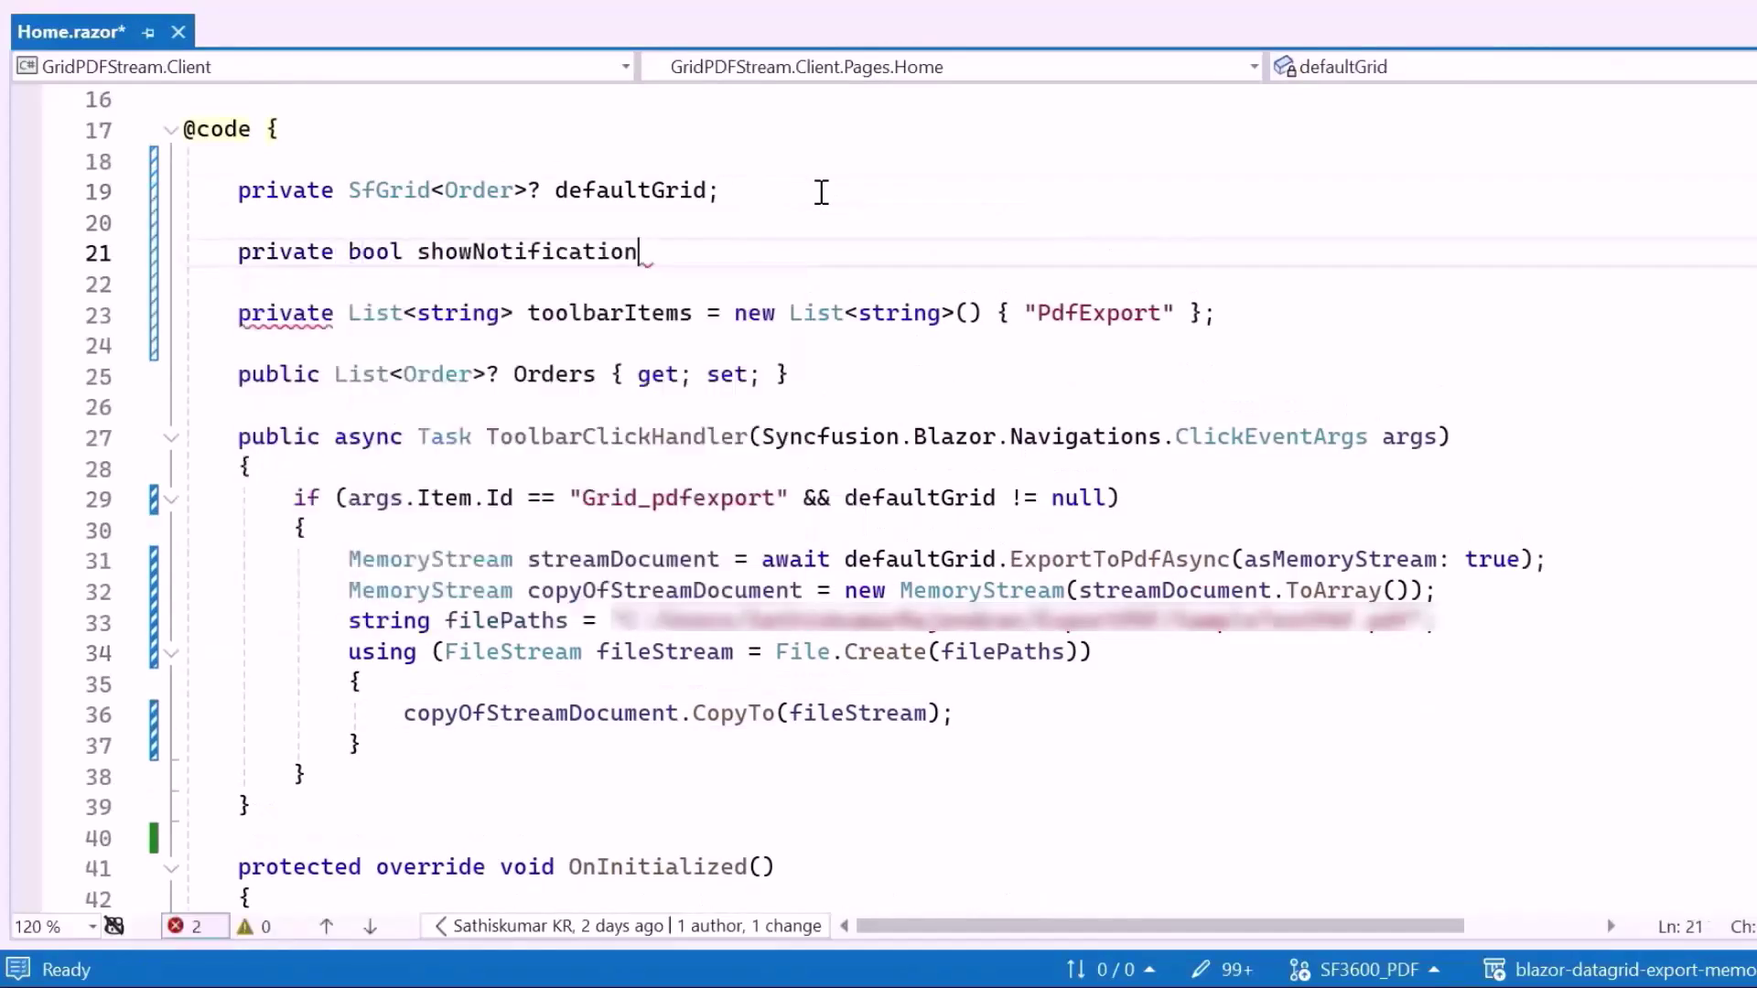
{"action": "type", "text": " = f"}
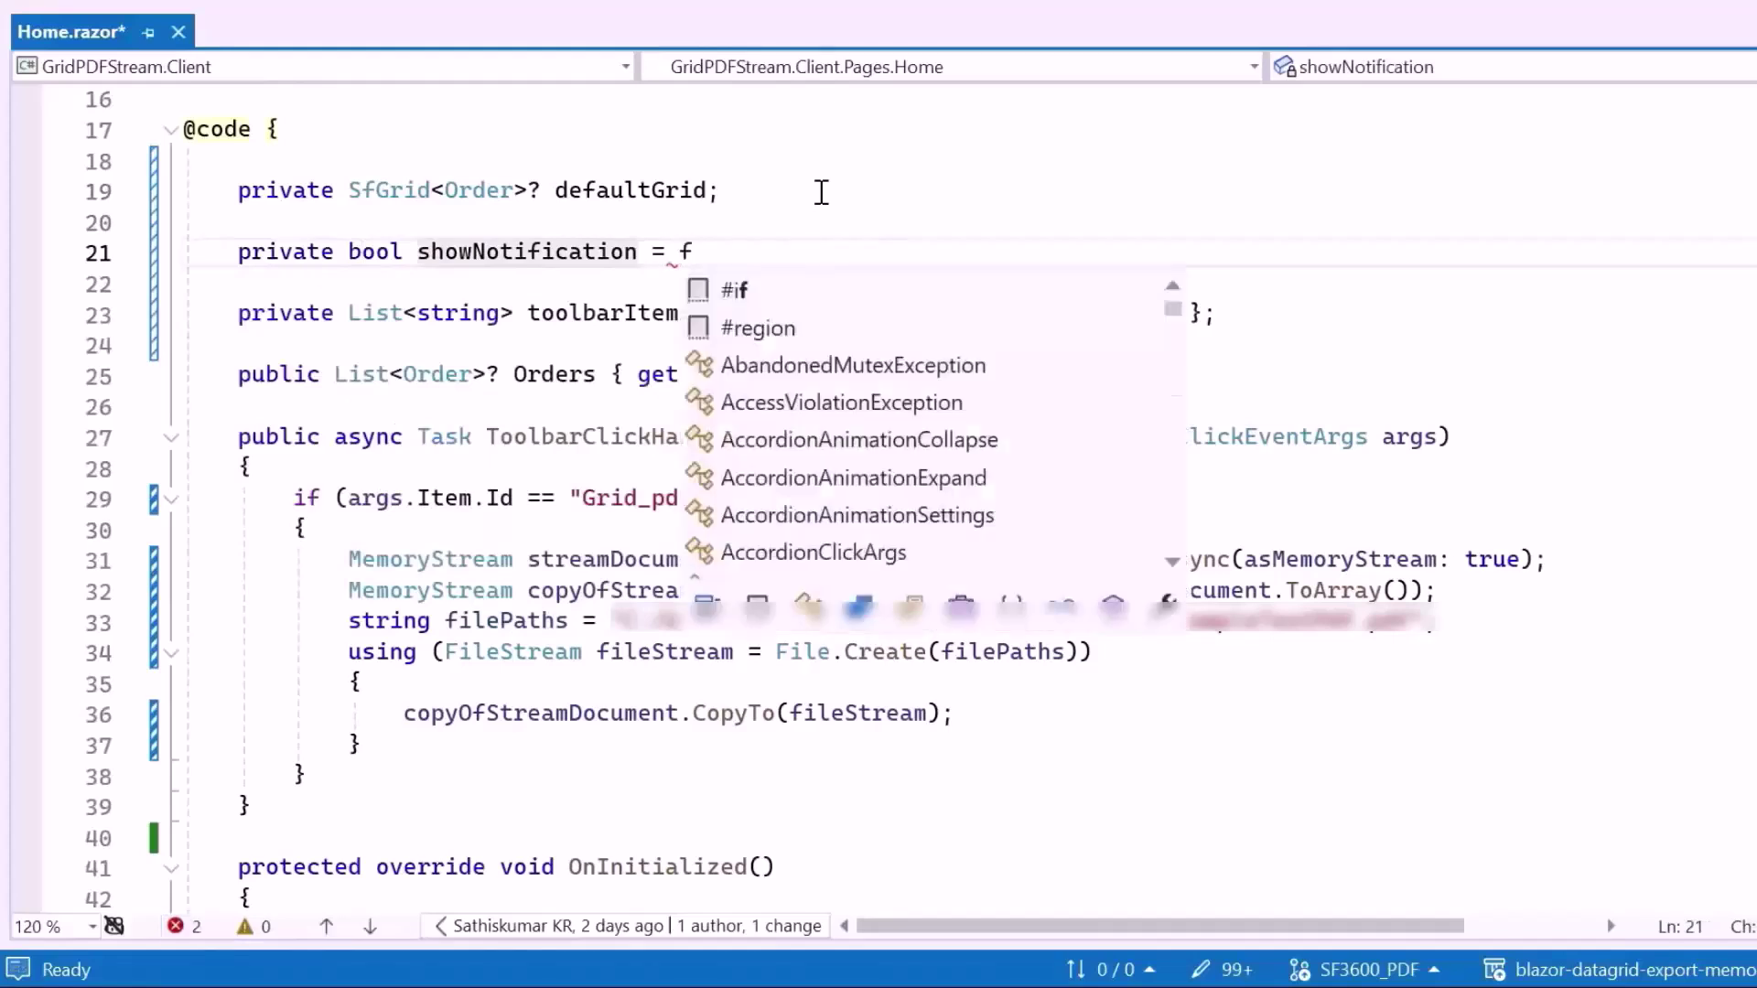
{"action": "type", "text": "alse;"}
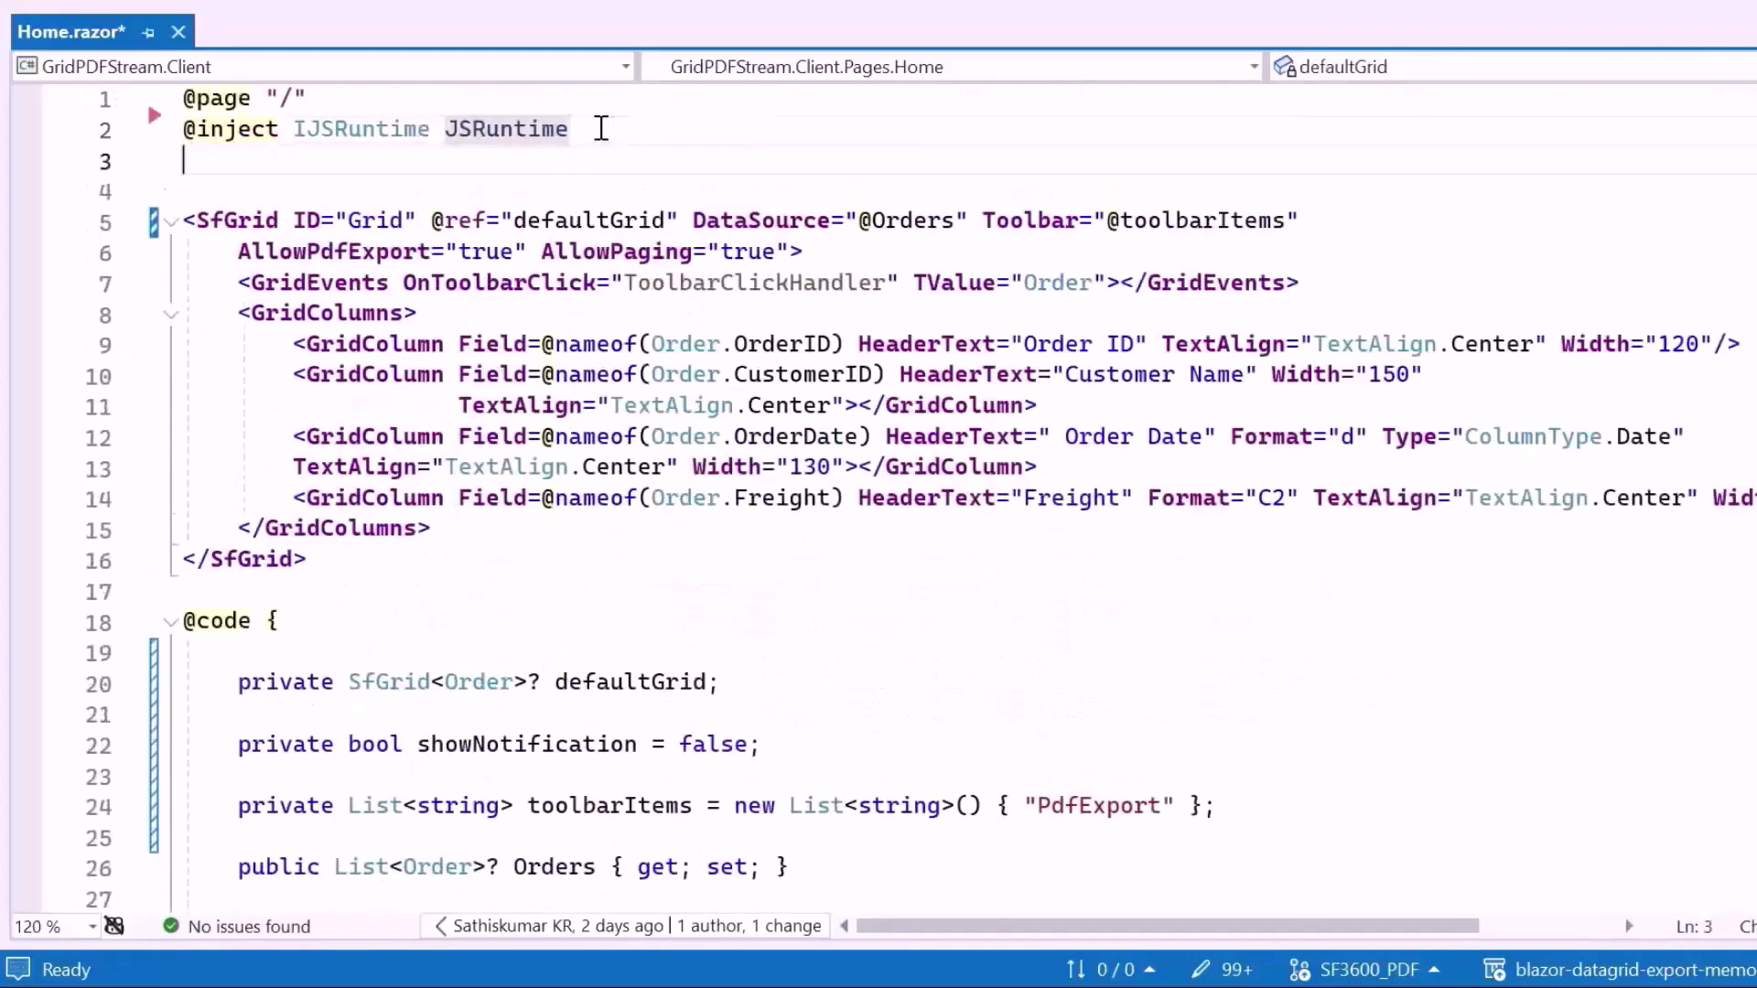
- Add the success-message div with its display bound to showNotification, and save
{"action": "type", "text": "<div class=\"toolbar-message\">     The file was downloaded successfully! </div>"}
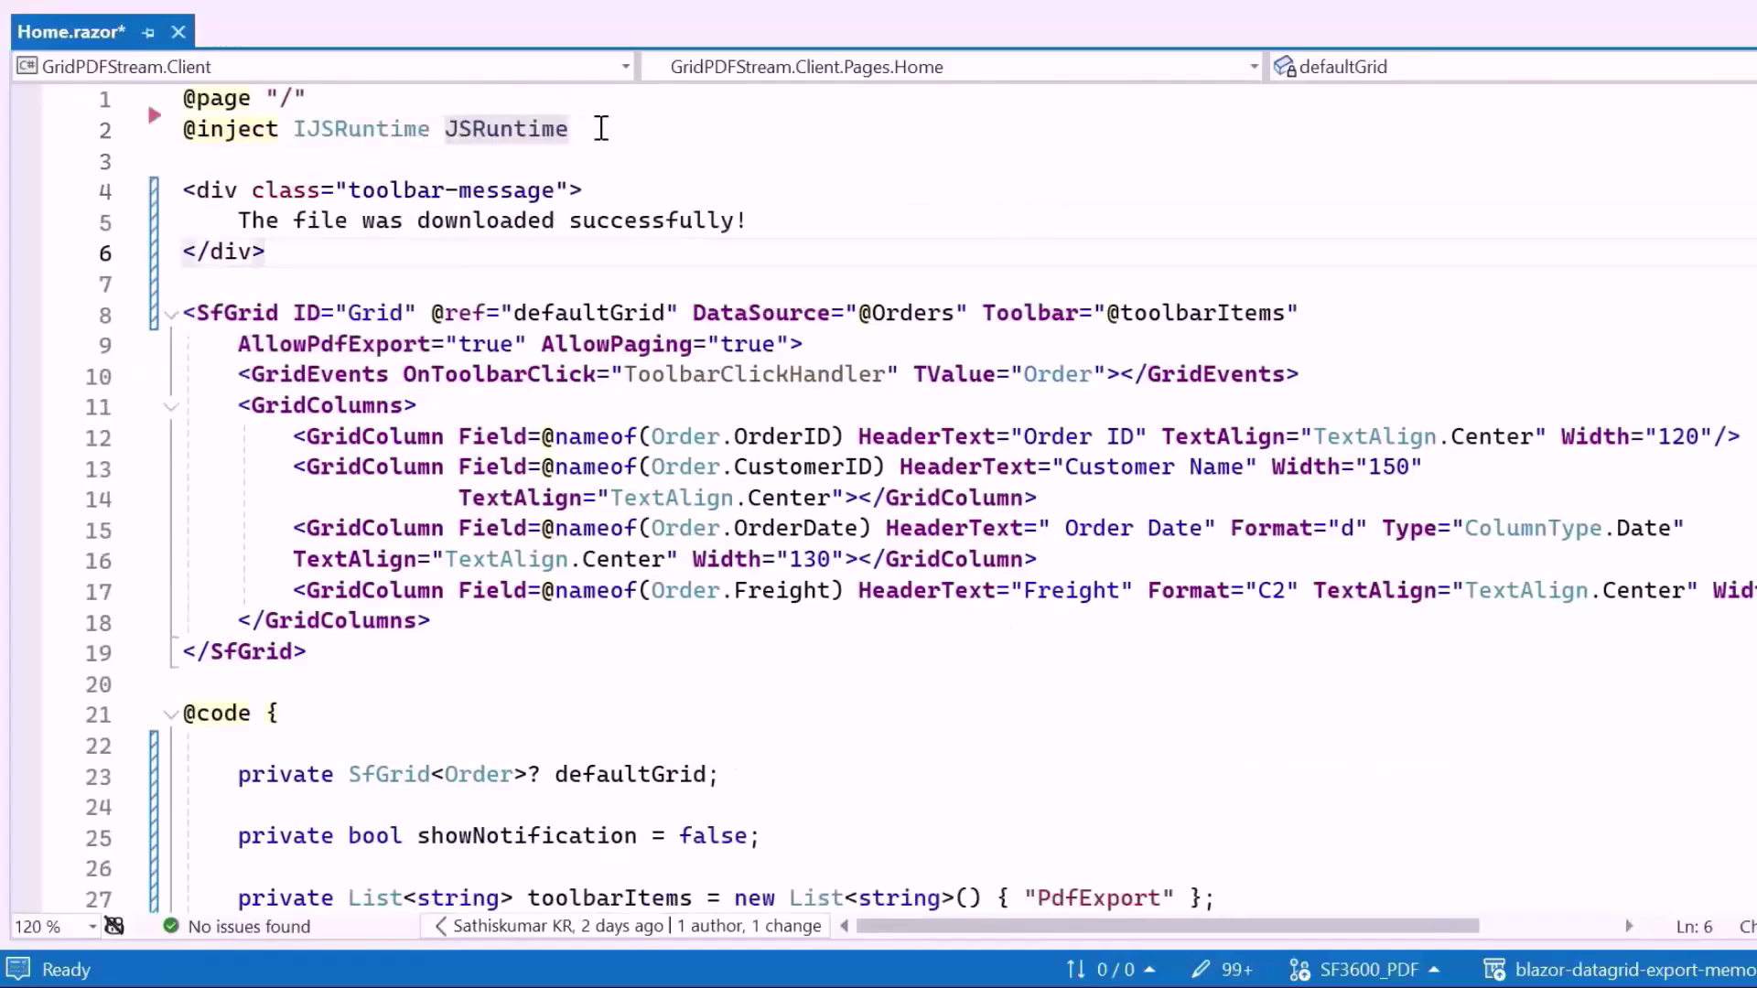
{"action": "left_click", "coordinate": [582, 190]}
{"action": "type", "text": "st"}
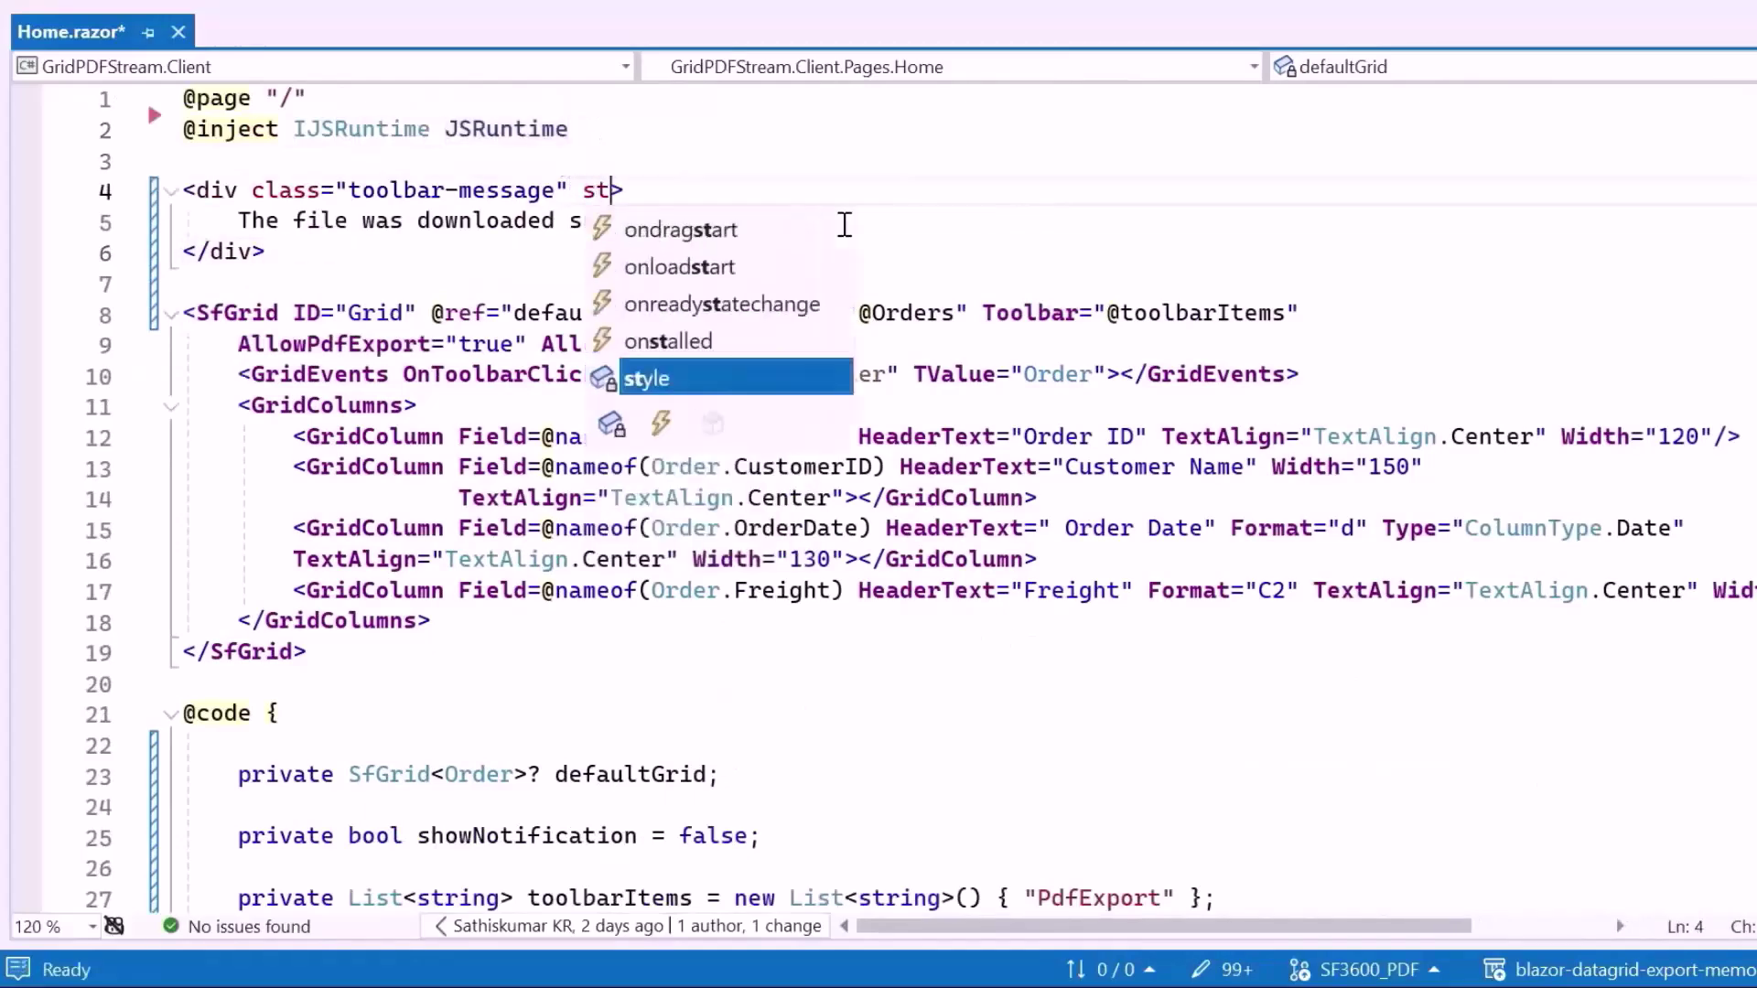
{"action": "type", "text": "y"}
{"action": "key", "text": "Tab"}
{"action": "type", "text": "display:@(showNotification ? \"block\" : \"none\")"}
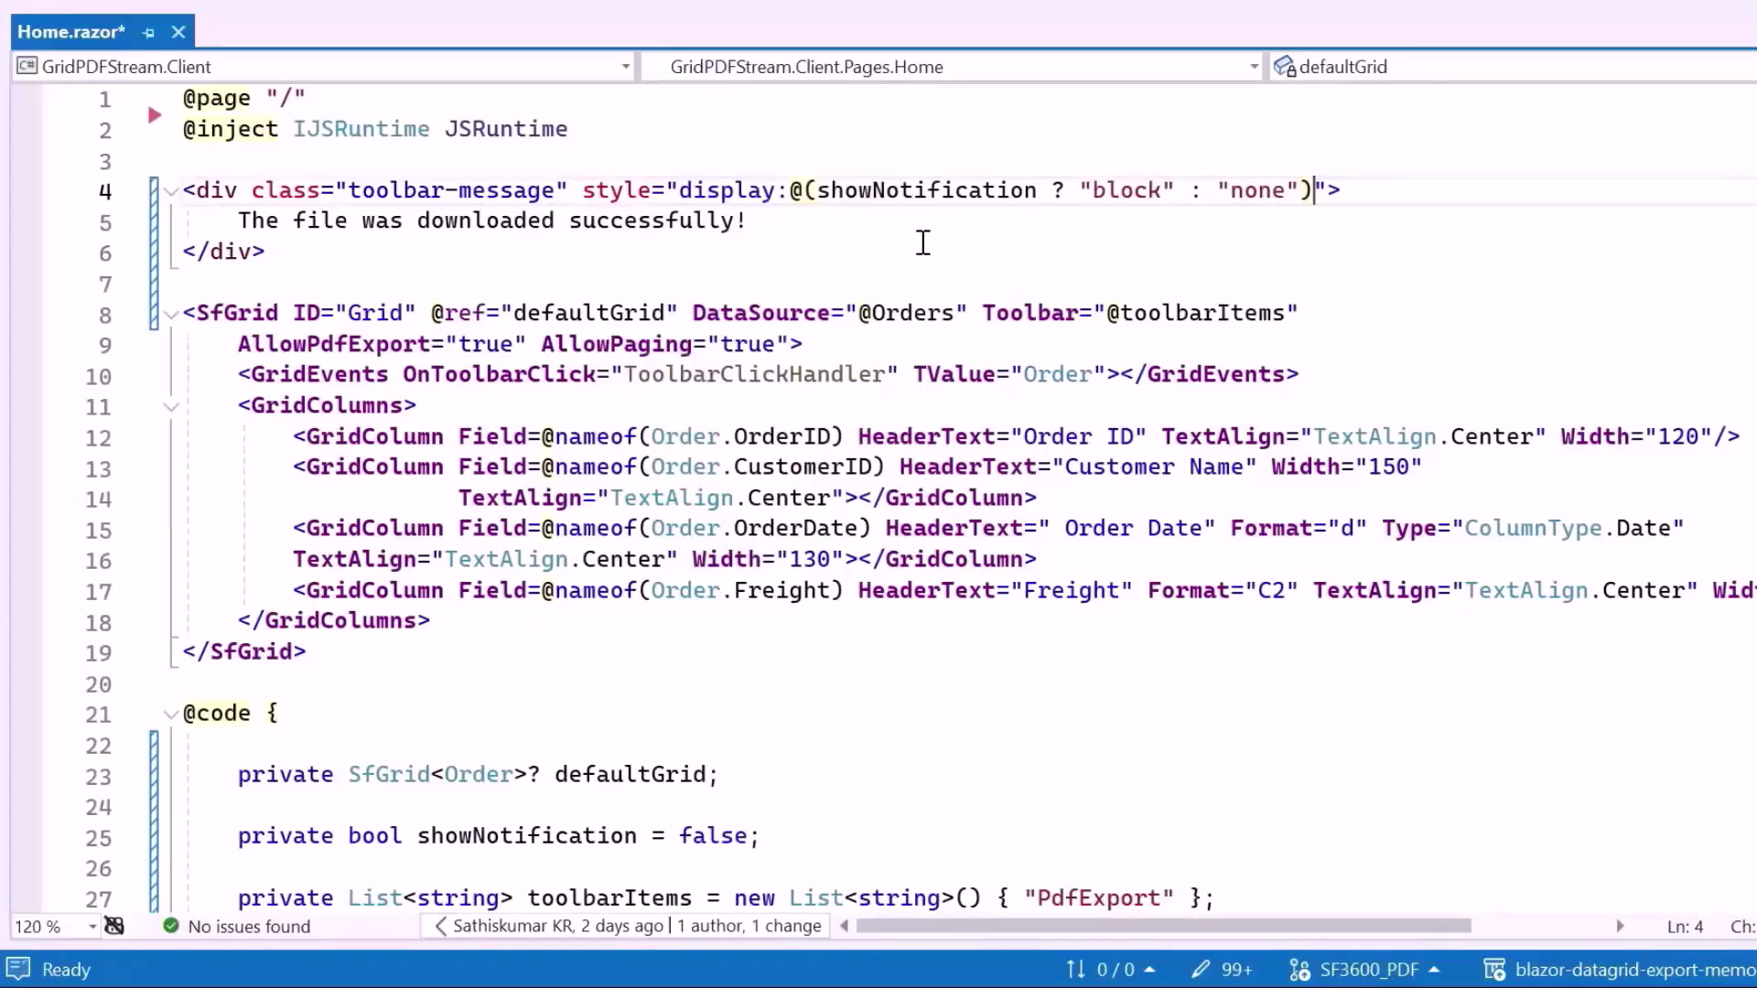
{"action": "key", "text": "ctrl+s"}
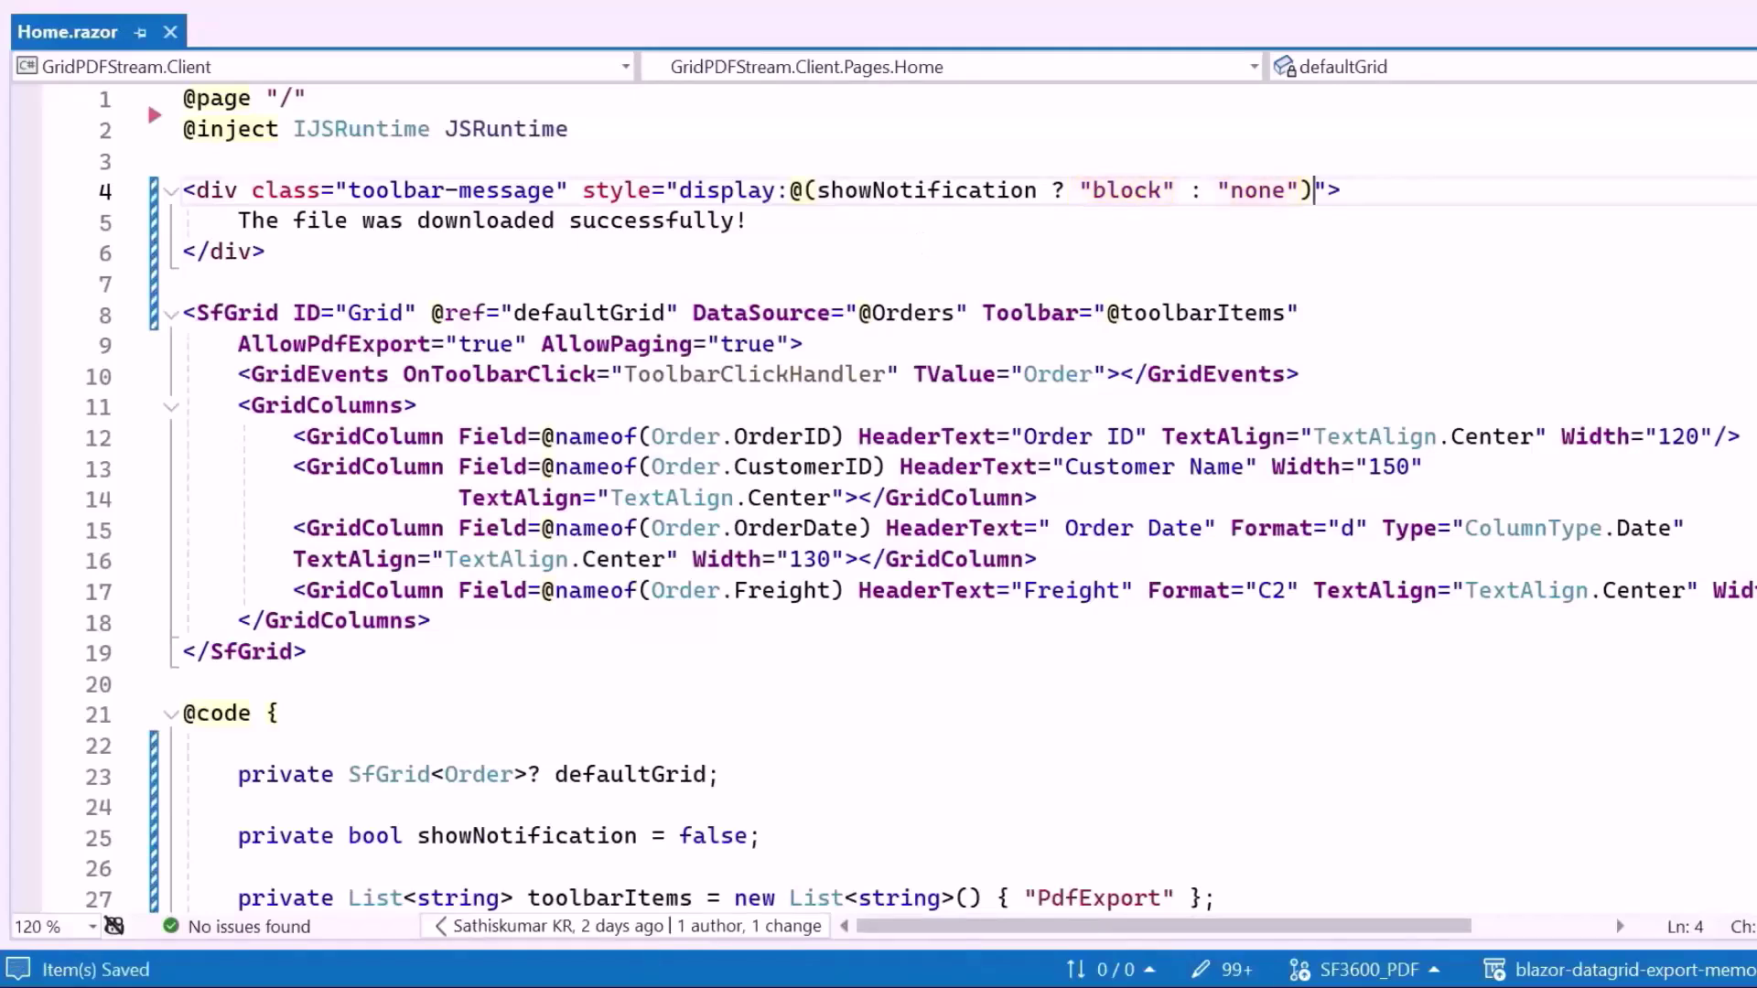
{"action": "scroll", "coordinate": [1083, 486], "scroll_direction": "down", "scroll_amount": 10}
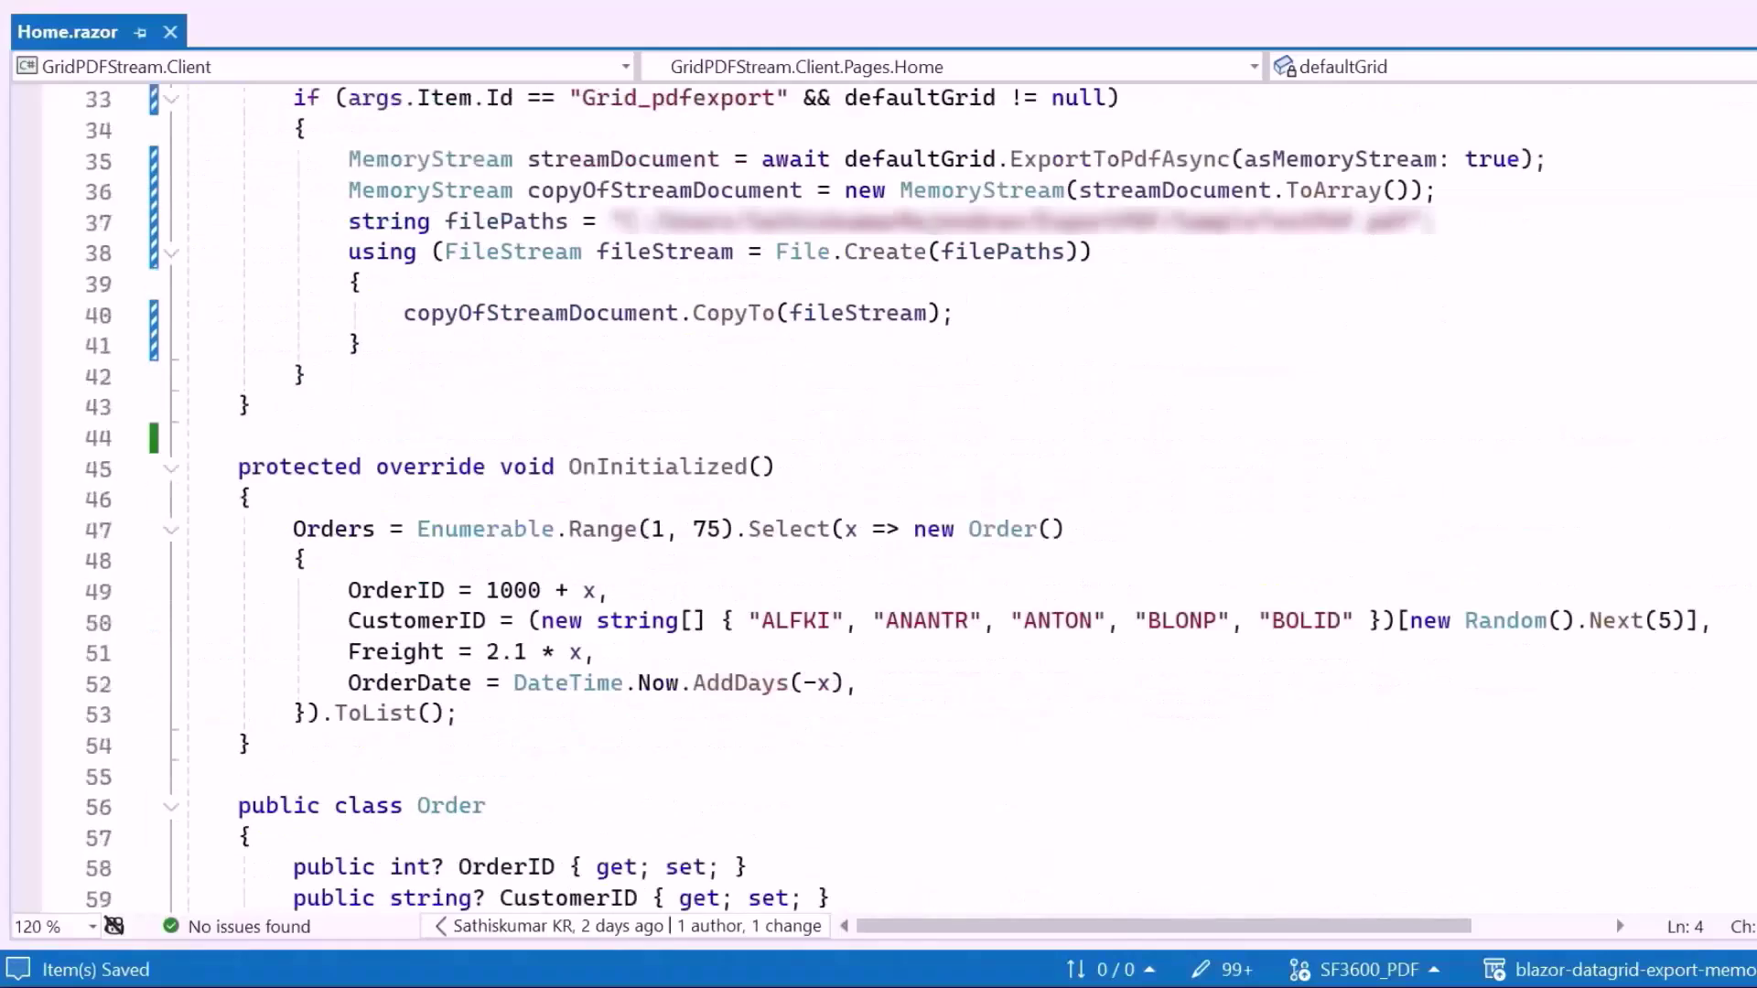
- Show the notification, refresh, wait 3000 ms, then hide it again in the handler
{"action": "left_click", "coordinate": [444, 381]}
{"action": "key", "text": "Return"}
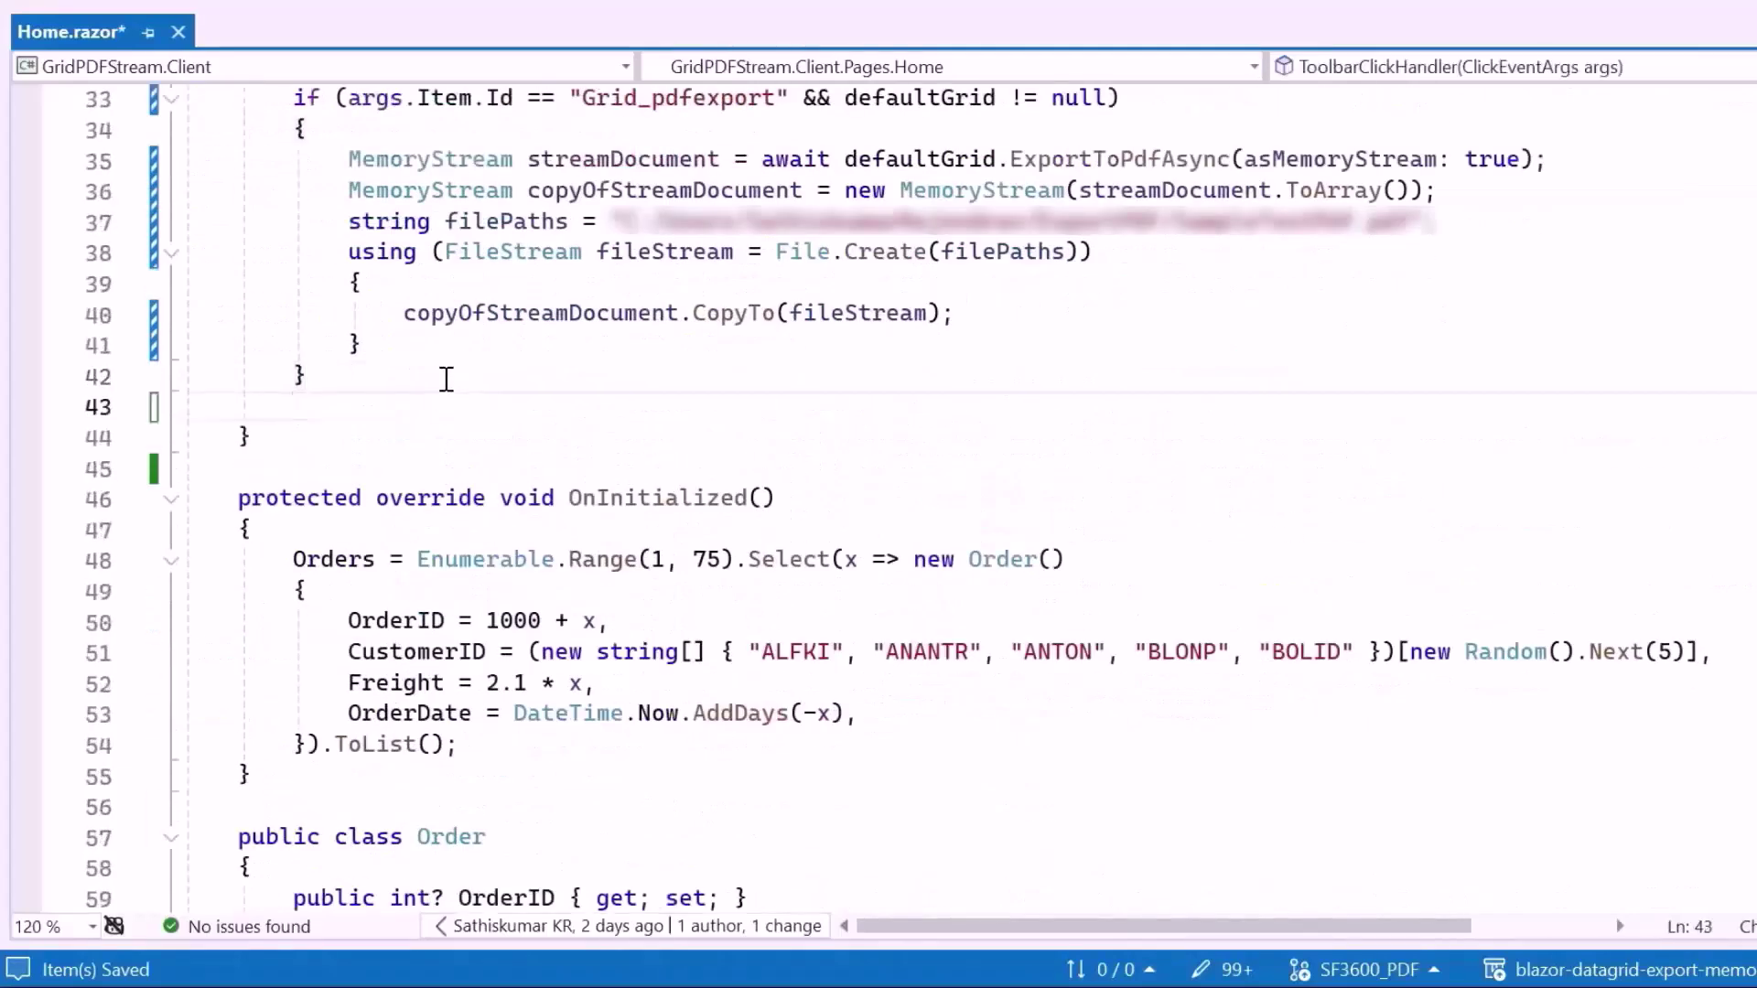
{"action": "type", "text": "show"}
{"action": "key", "text": "Tab"}
{"action": "type", "text": "= tr"}
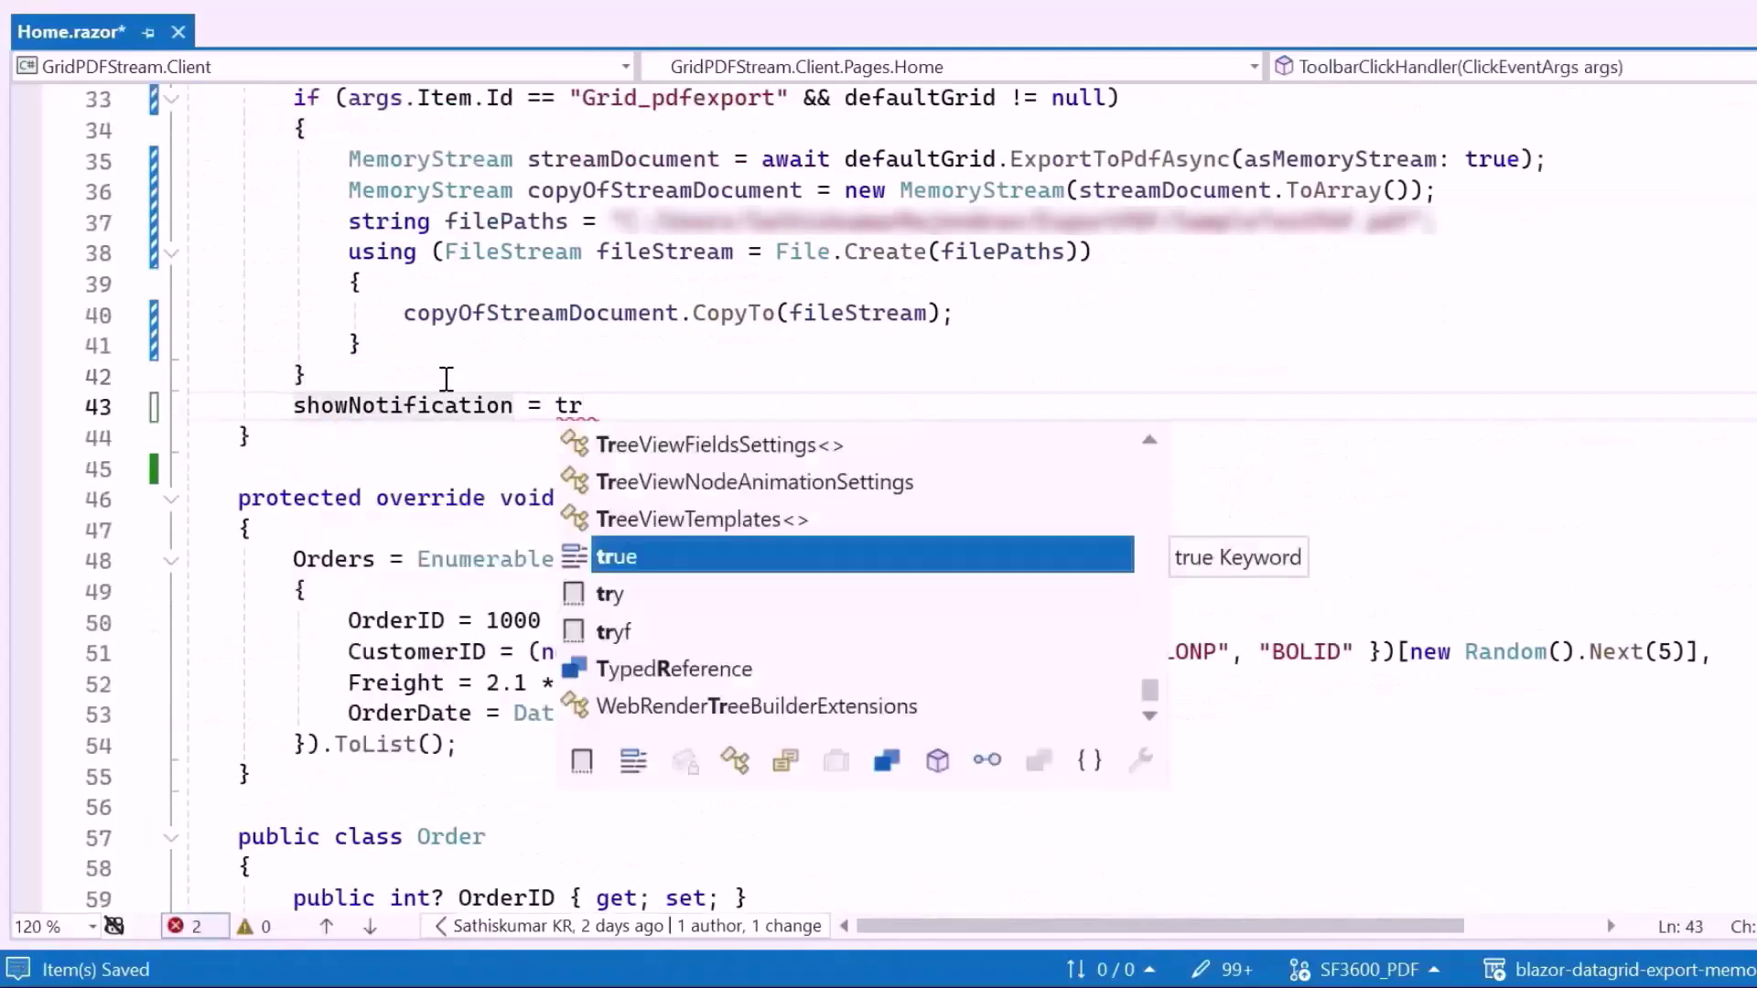
{"action": "type", "text": "ue;"}
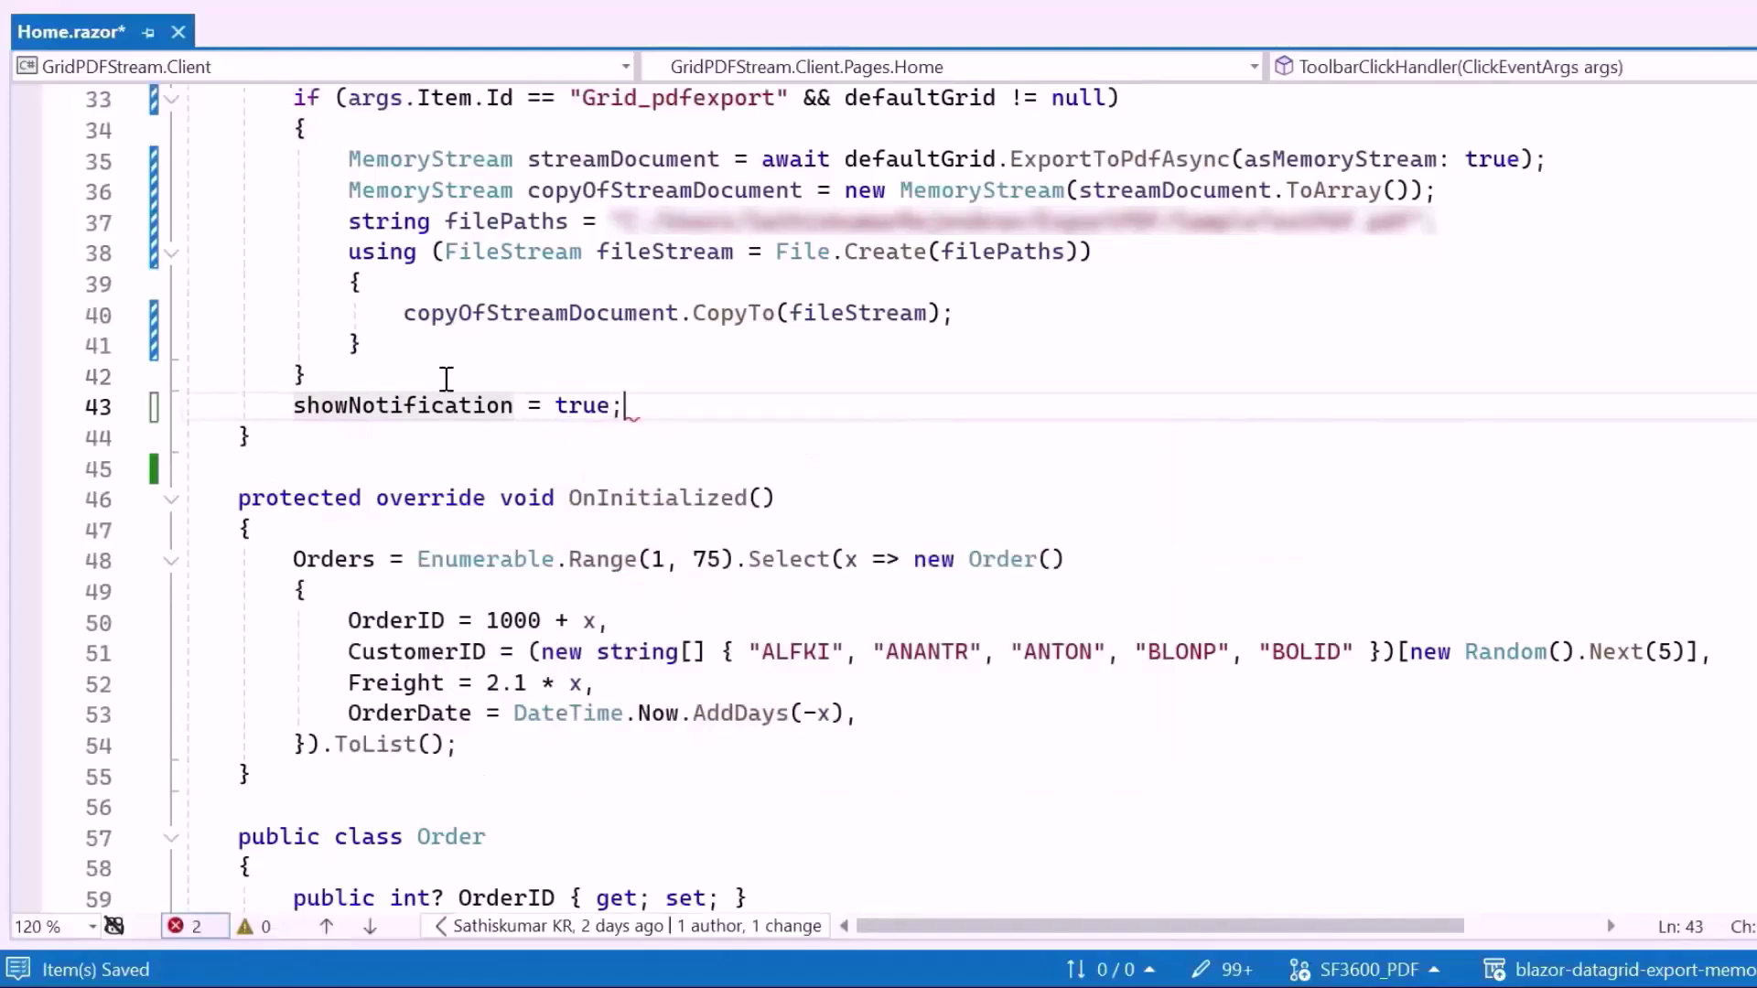
{"action": "key", "text": "Return"}
{"action": "type", "text": "state"}
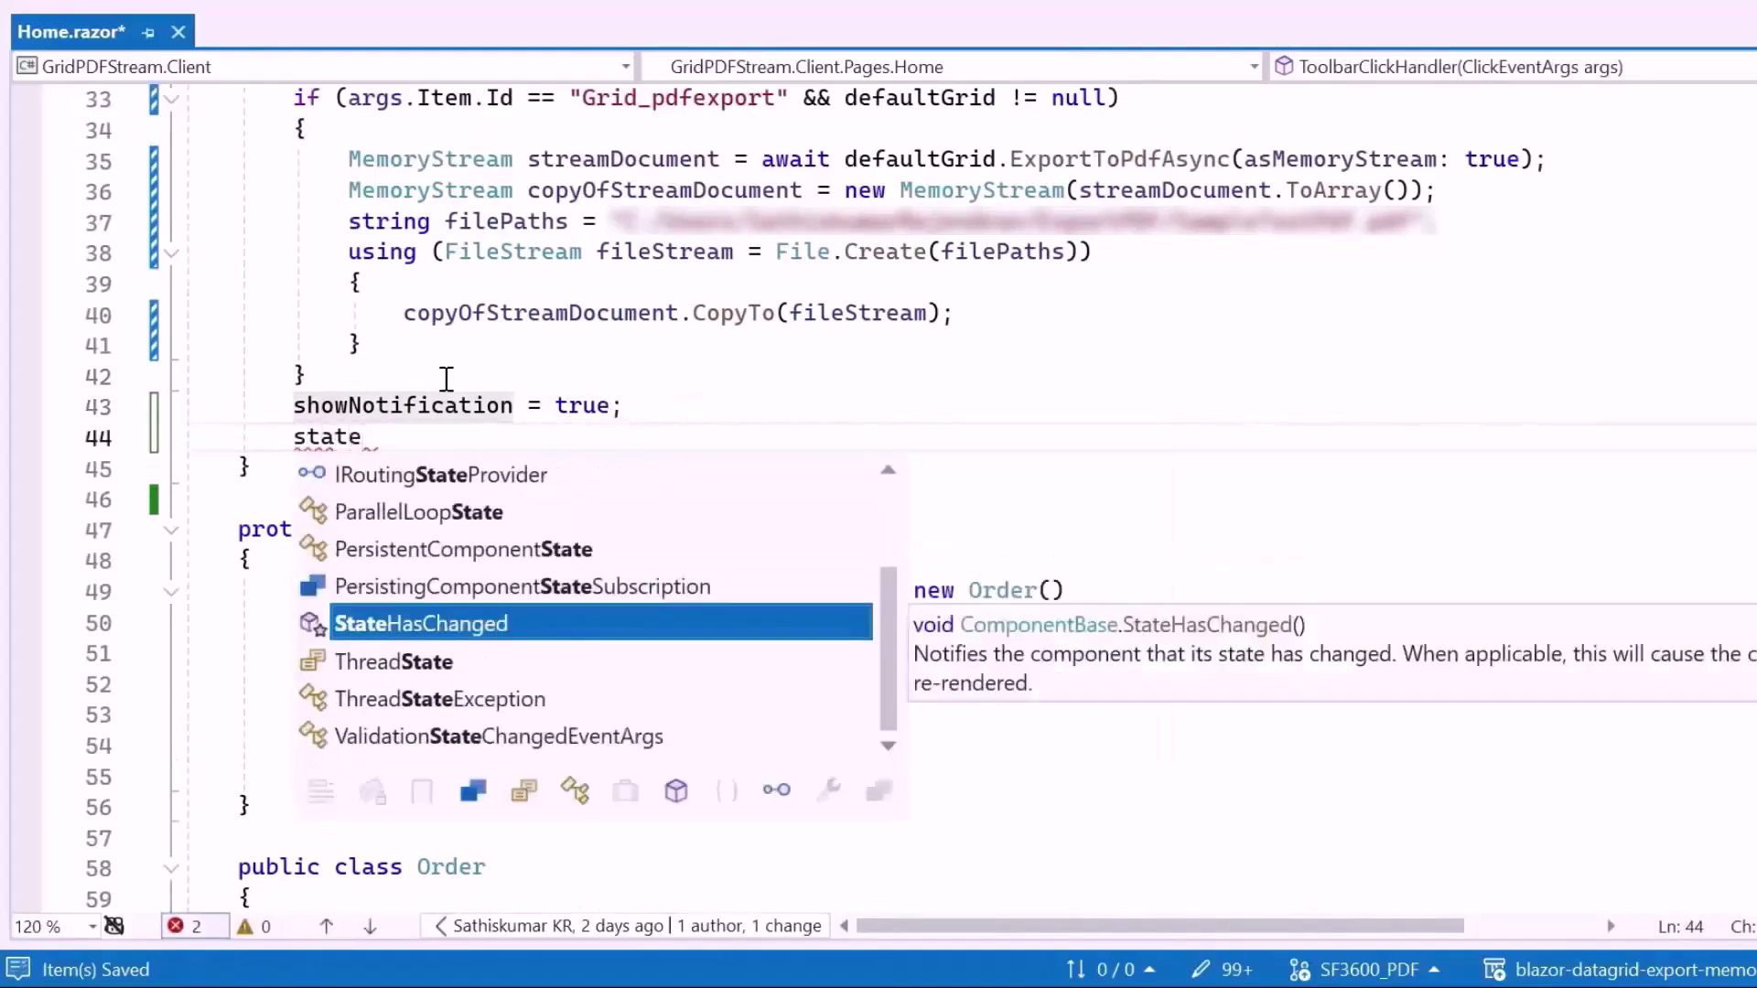
{"action": "key", "text": "Tab"}
{"action": "type", "text": "();"}
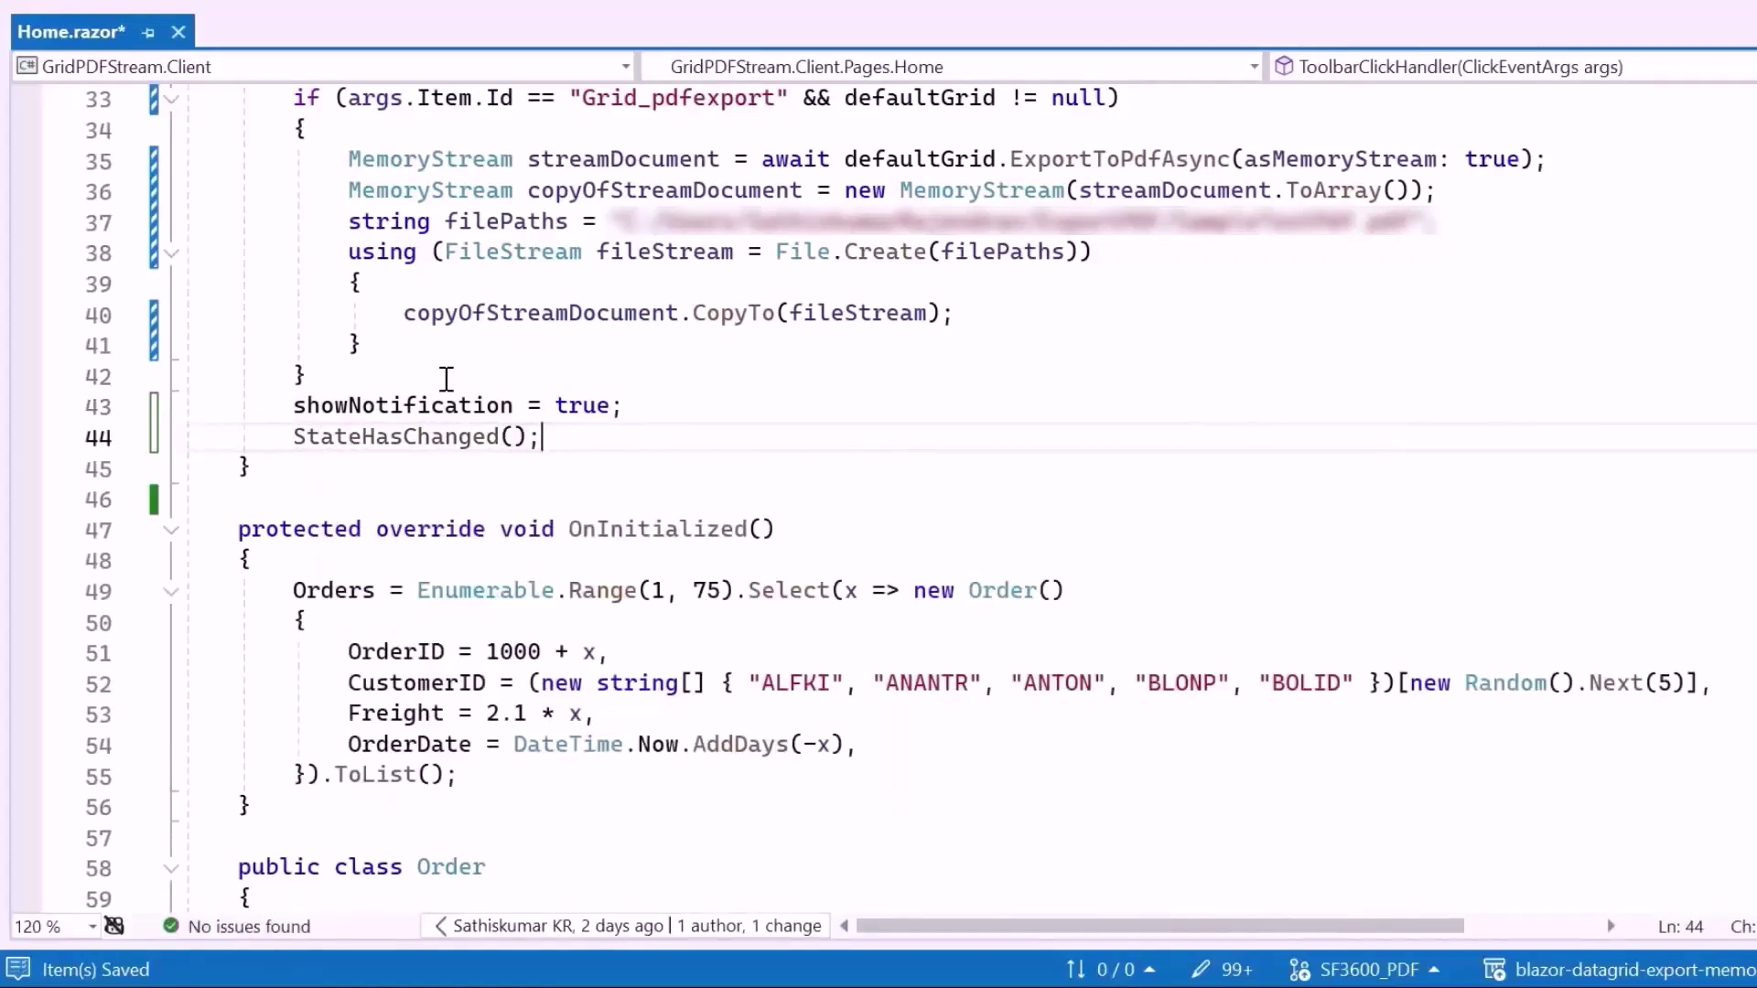
{"action": "key", "text": "Return"}
{"action": "type", "text": "await Task.Delay(3000); showNotification = false; StateHasChanged();"}
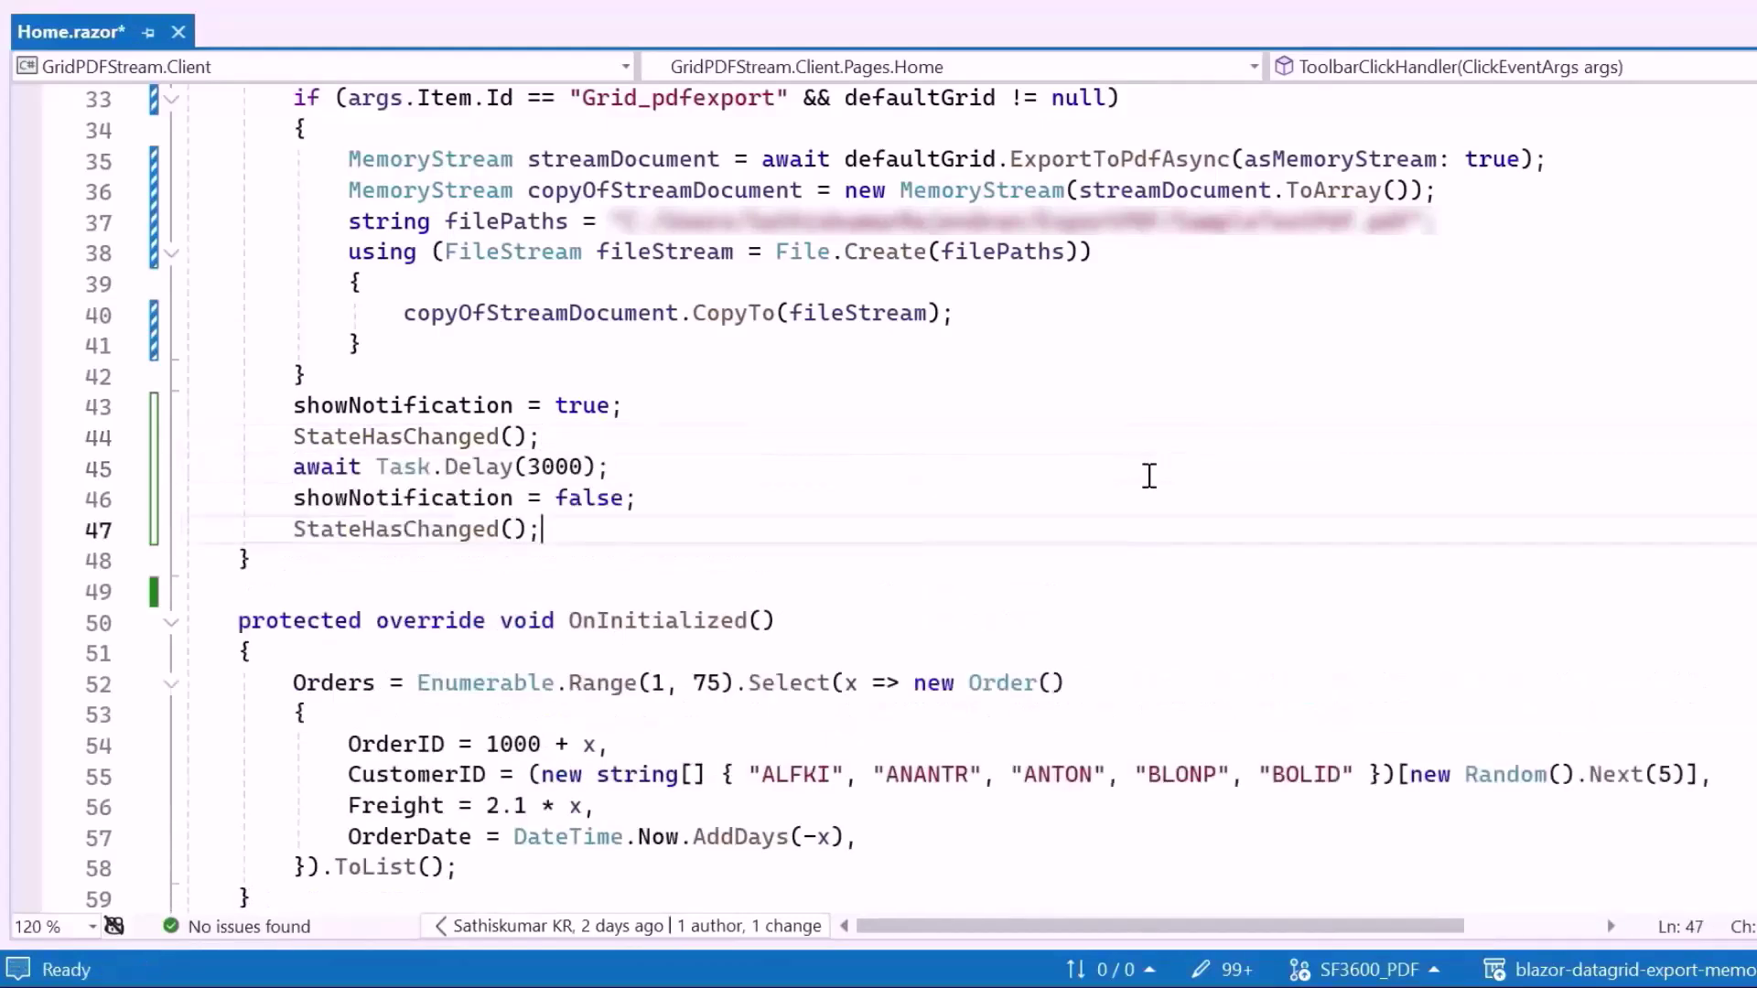
{"action": "key", "text": "ctrl+s"}
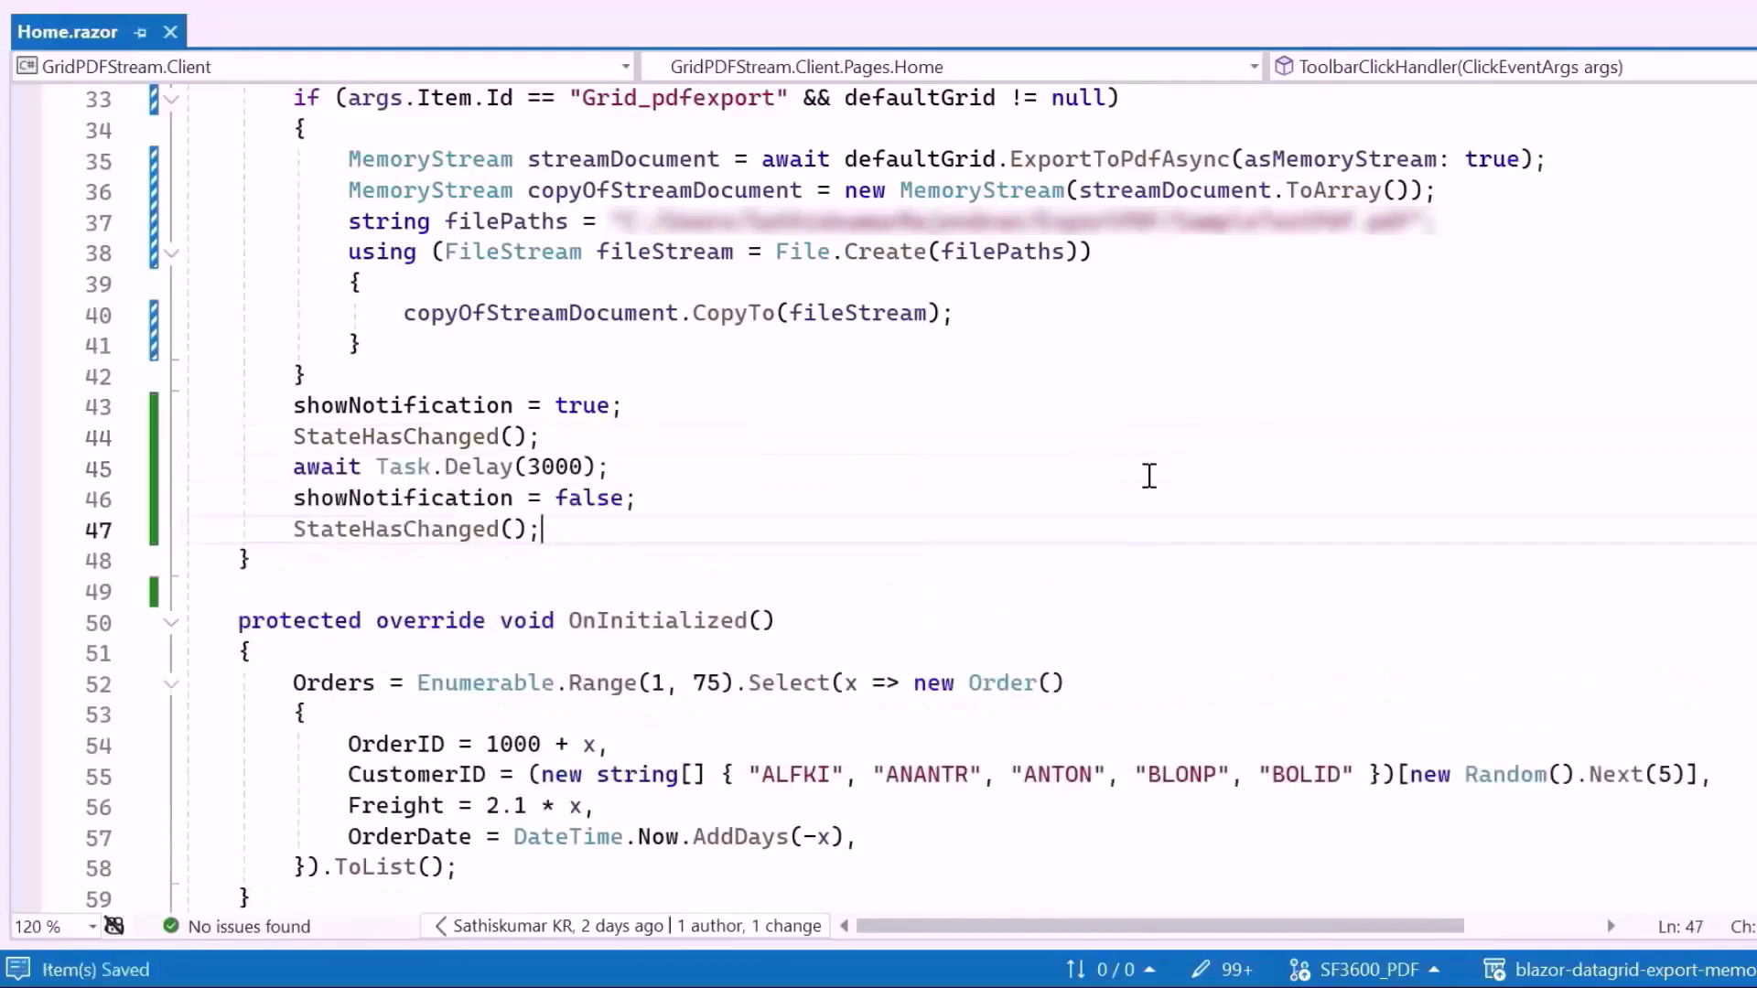
{"action": "scroll", "coordinate": [1150, 475], "scroll_direction": "up", "scroll_amount": 3}
{"action": "scroll", "coordinate": [480, 353], "scroll_direction": "up", "scroll_amount": 5}
- Add a green, bold .toolbar-message style block below the grid and save
{"action": "left_click", "coordinate": [467, 359]}
{"action": "key", "text": "Return"}
{"action": "type", "text": "<style>     .toolbar-message {         color: green;         font-weight: bold;         padding-left: 10px;     } </style>"}
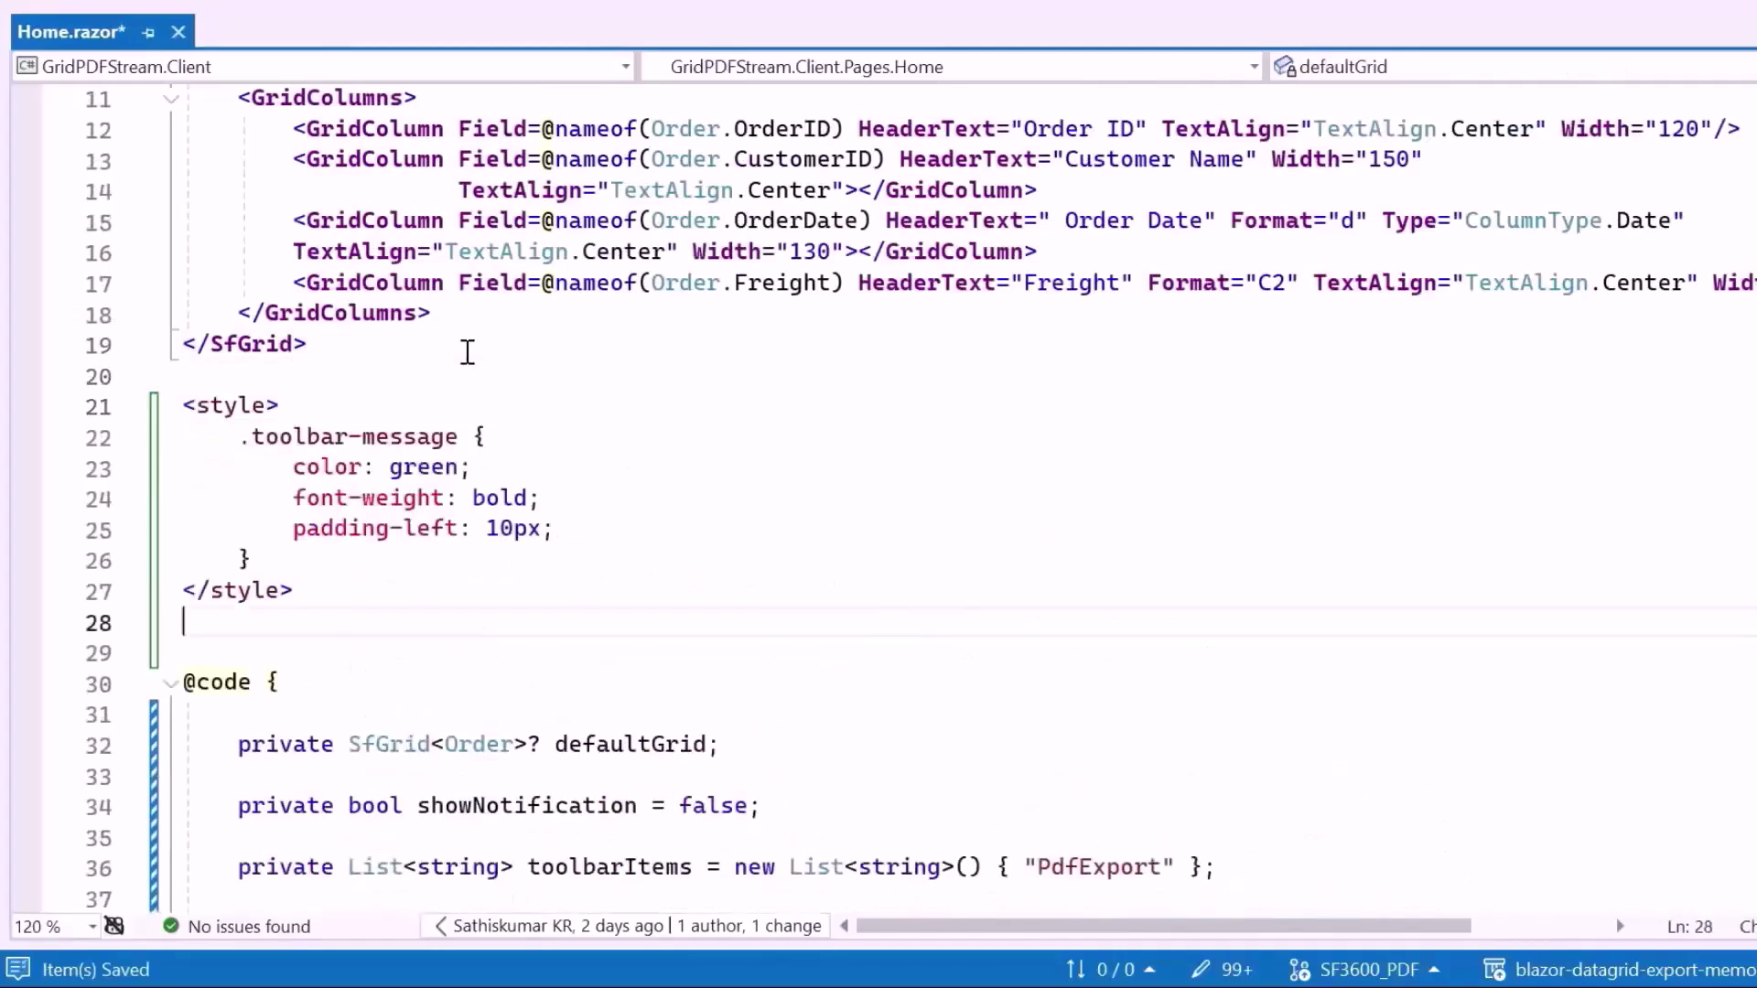
{"action": "key", "text": "ctrl+s"}
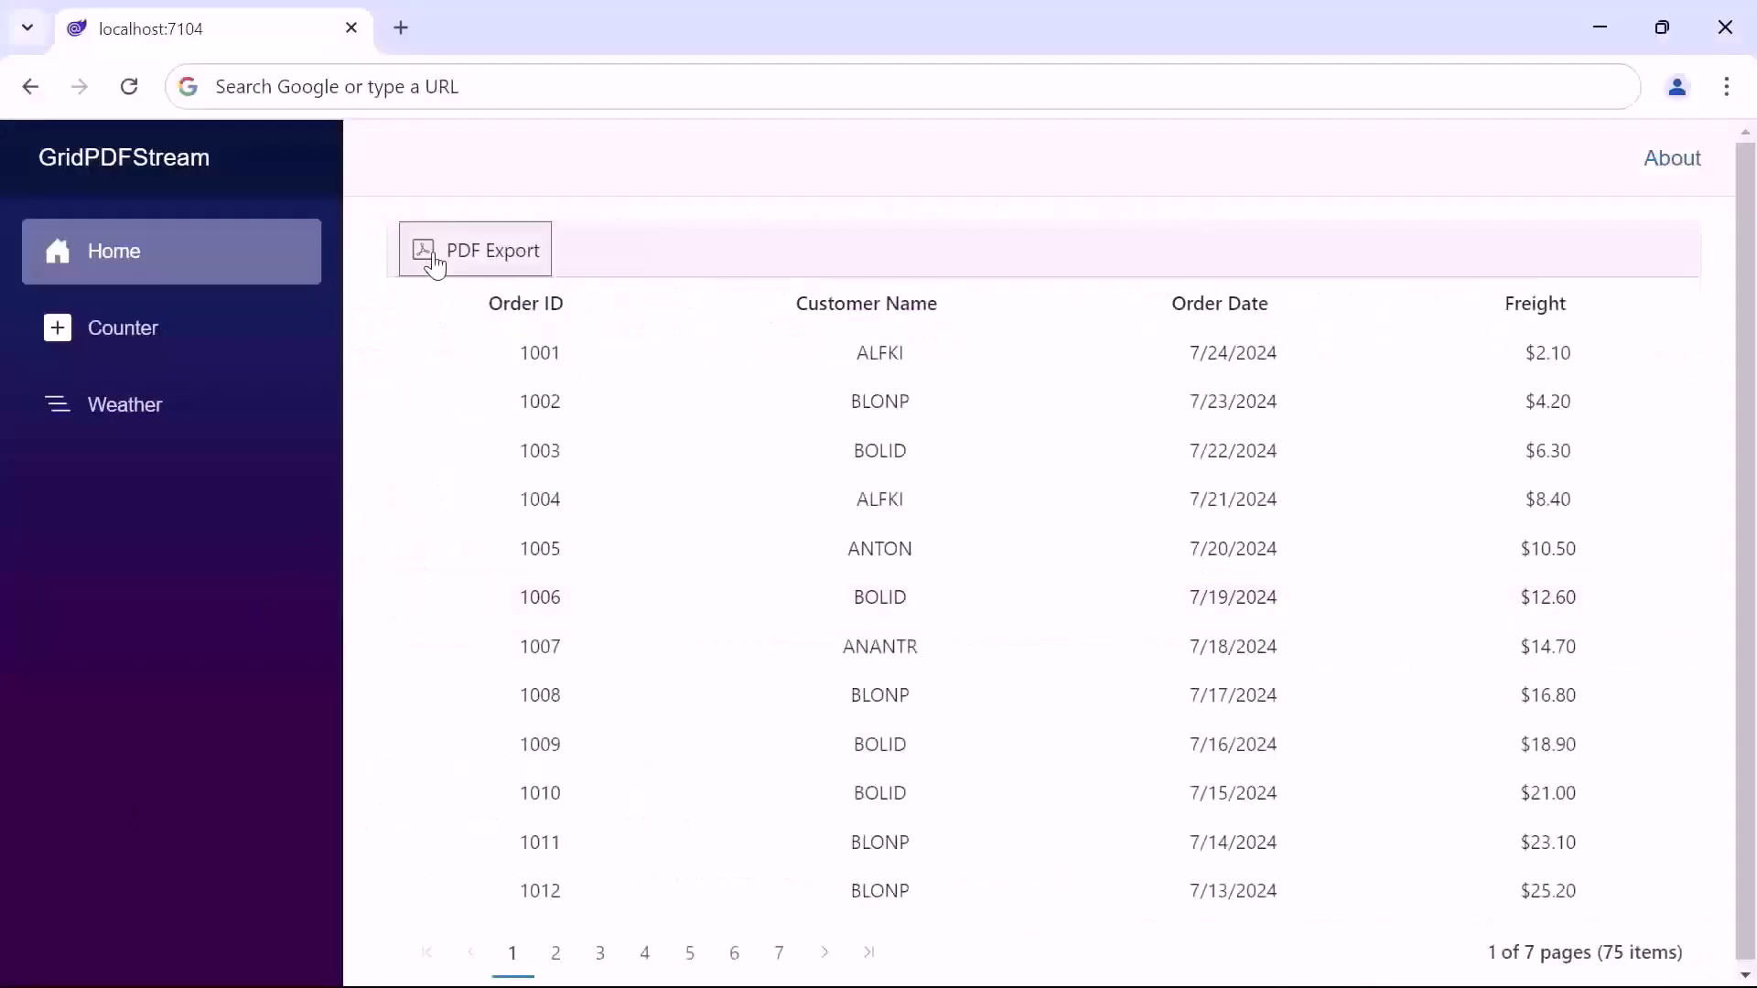
- Export the grid to PDF and see the green 'file downloaded successfully' message
{"action": "left_click", "coordinate": [435, 264]}
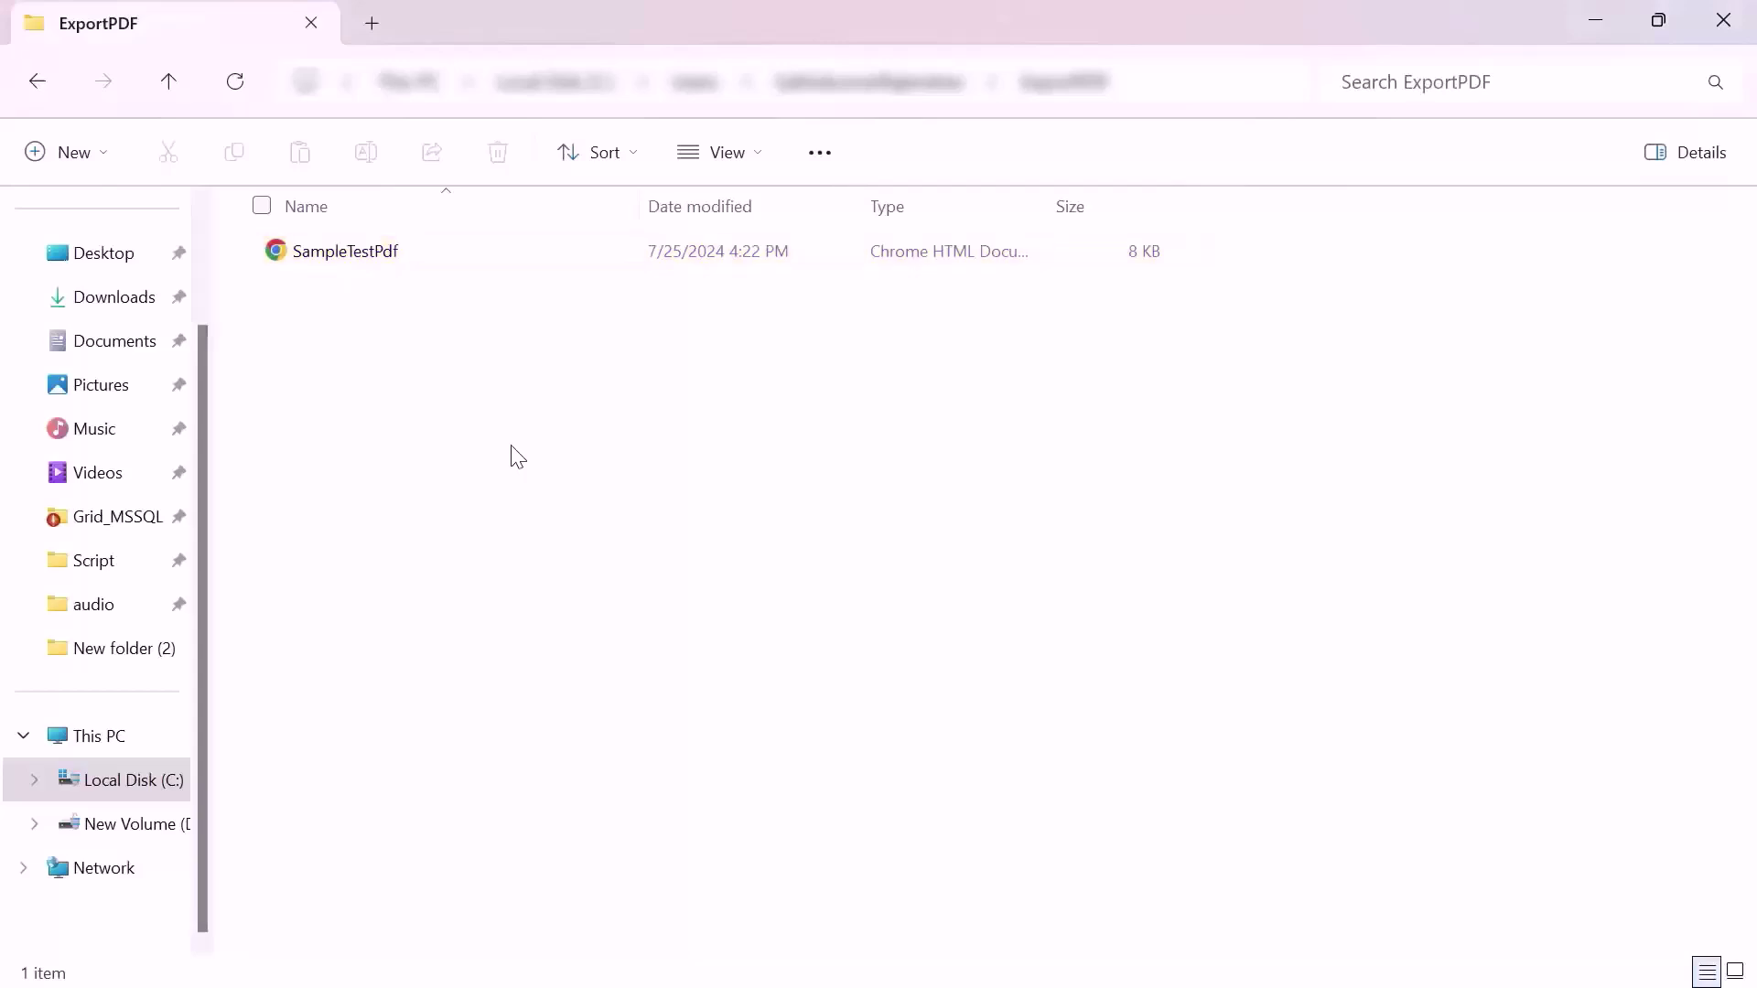
{"action": "mouse_move", "coordinate": [506, 251]}
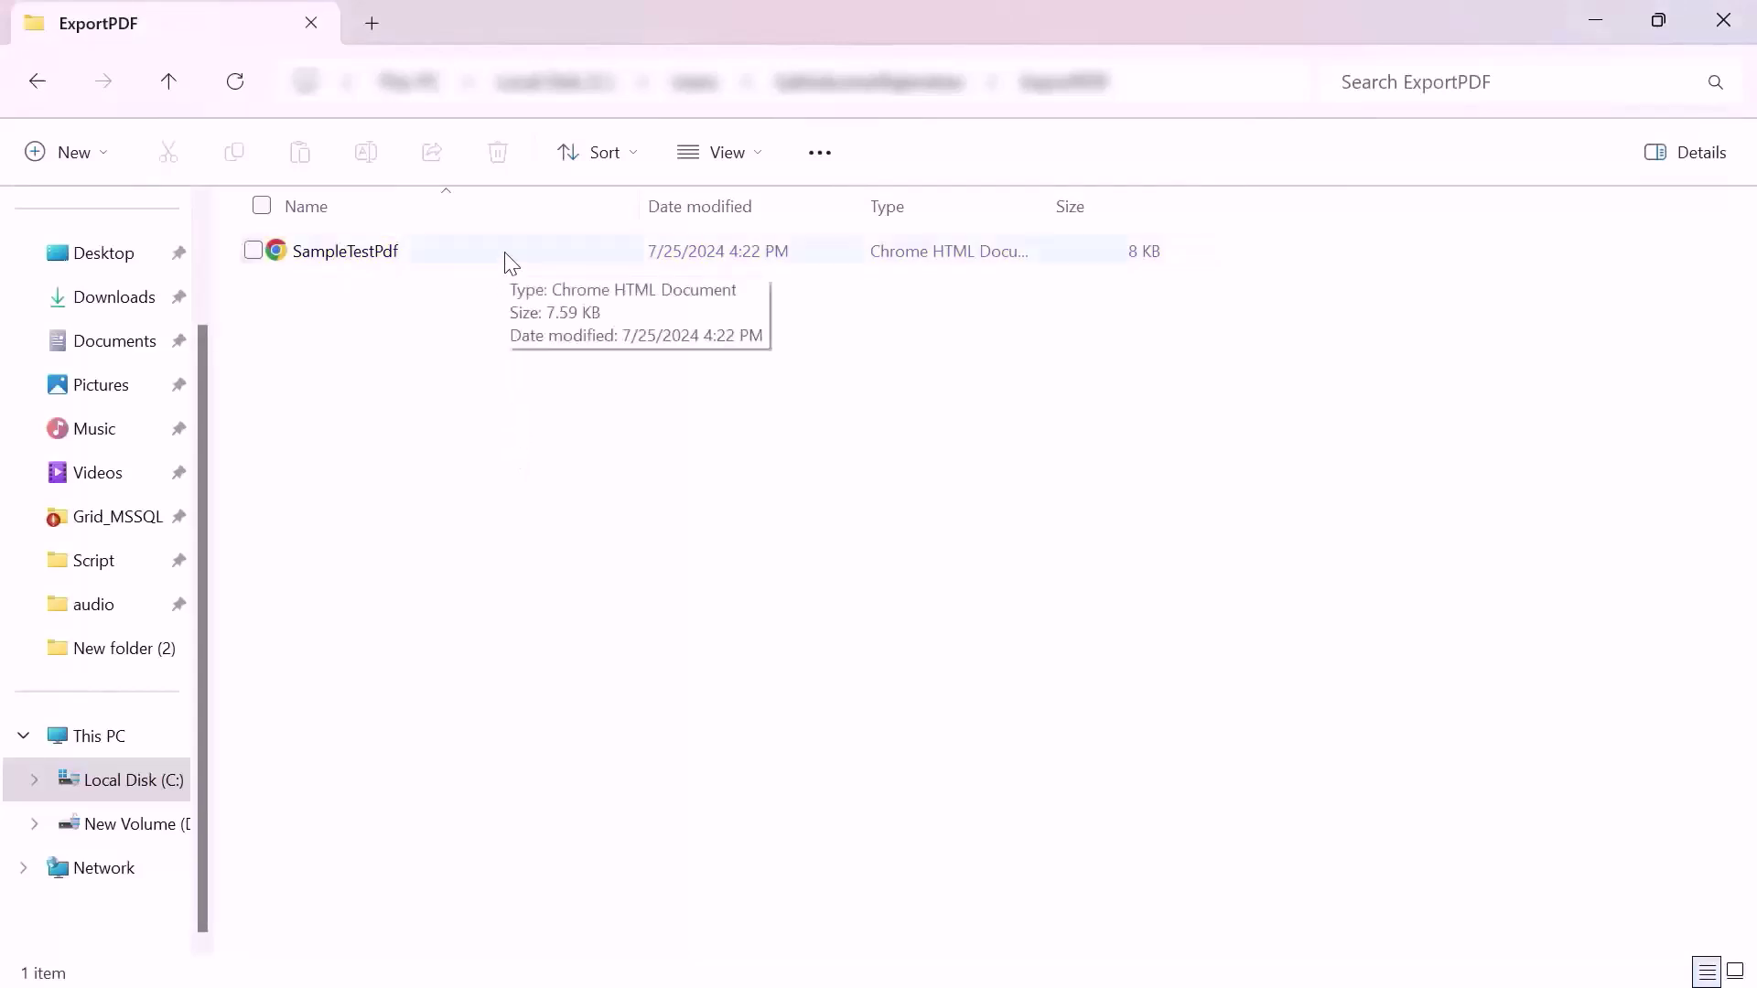
- Open the exported SampleTestPdf from the ExportPDF folder to review its order table
{"action": "double_click", "coordinate": [505, 262]}
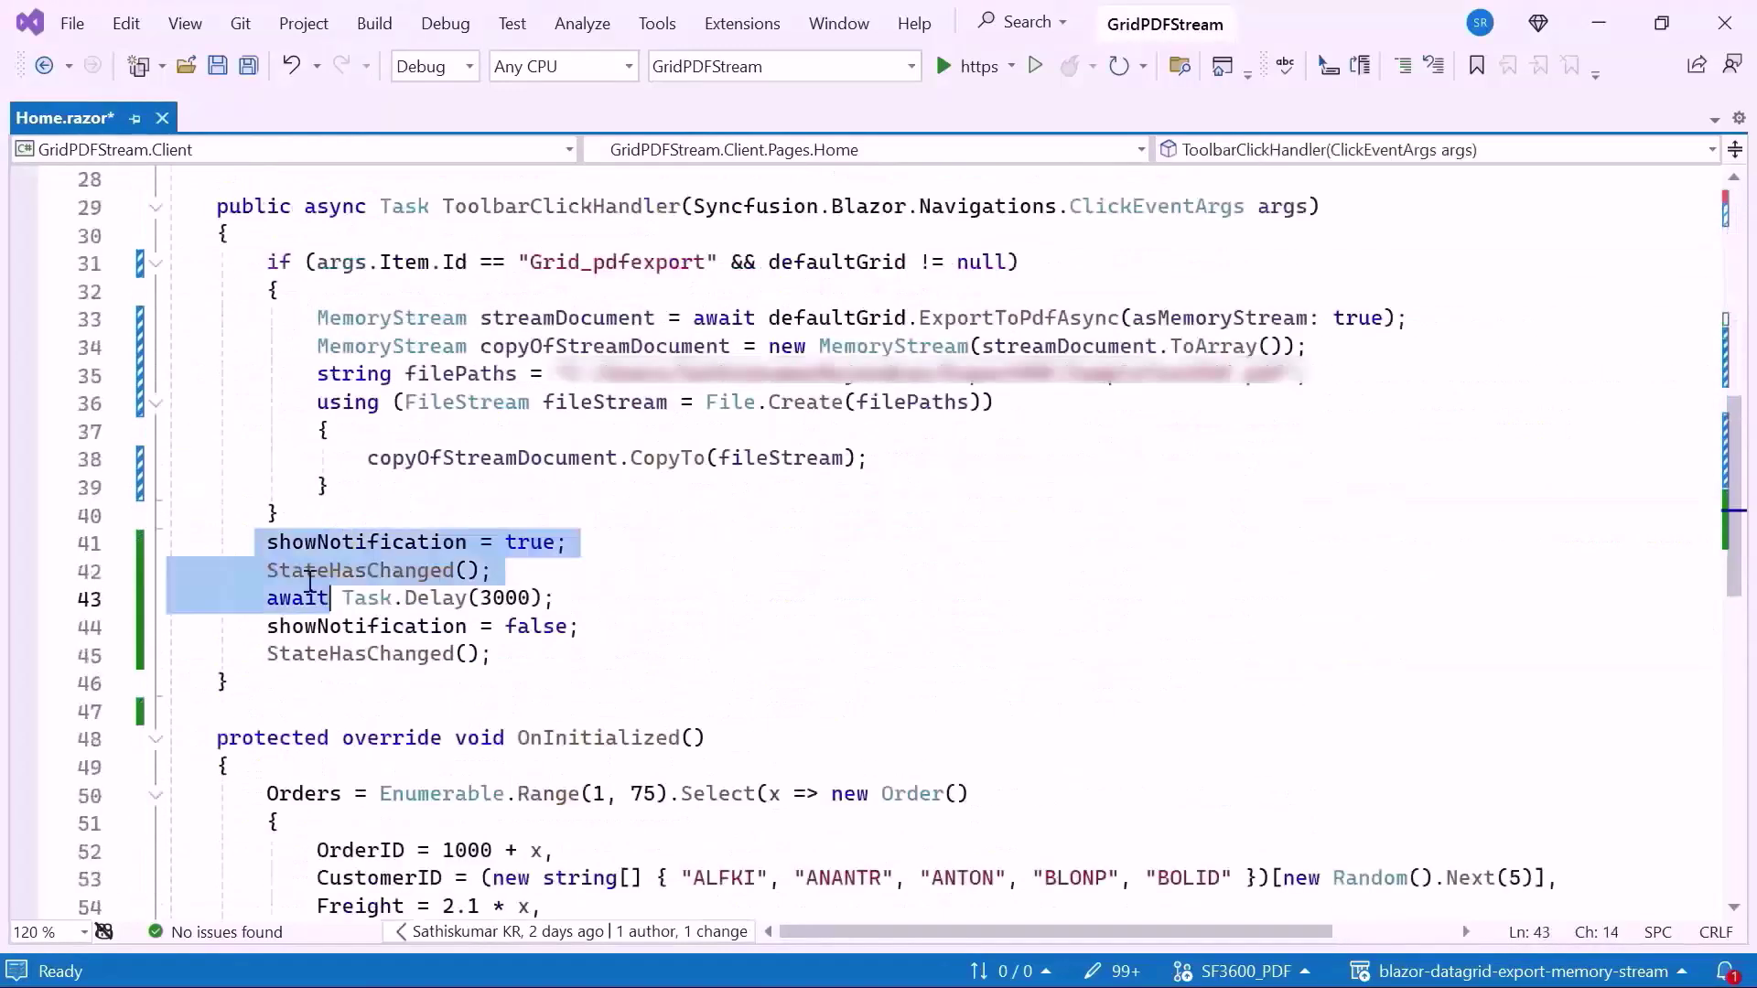
{"action": "scroll", "coordinate": [503, 657], "scroll_direction": "up", "scroll_amount": 1}
{"action": "left_click_drag", "start_coordinate": [317, 402], "coordinate": [392, 537]}
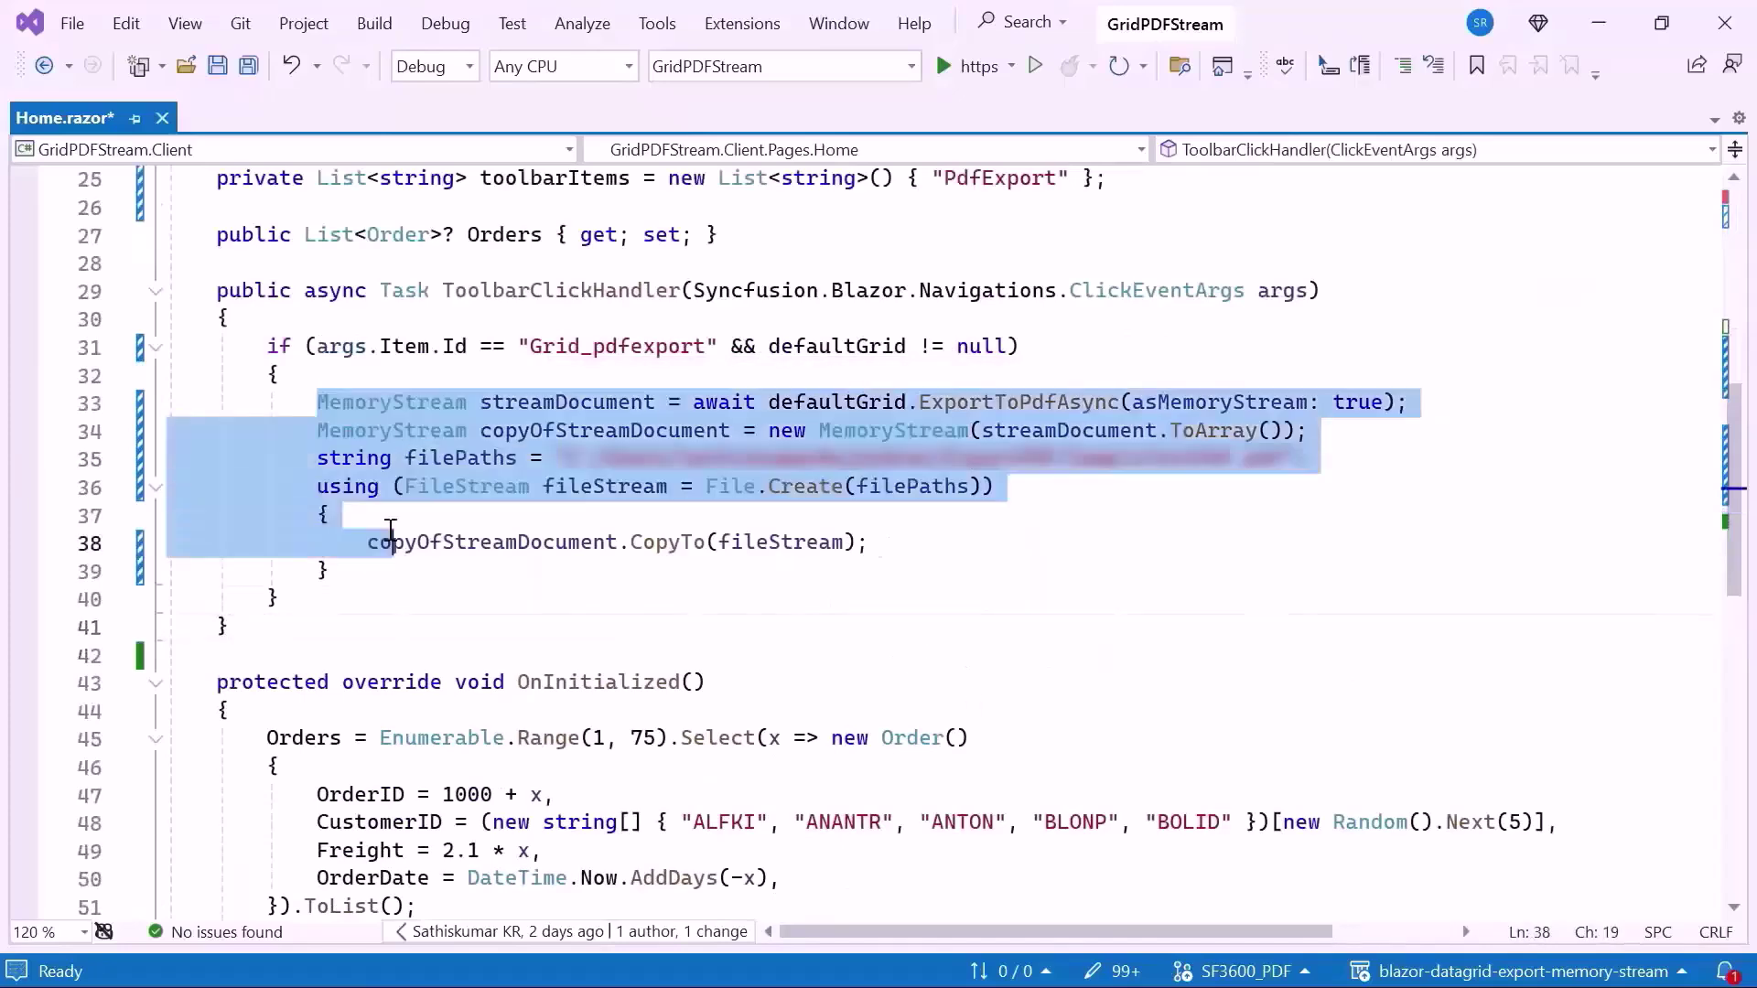
{"action": "key", "text": "Delete"}
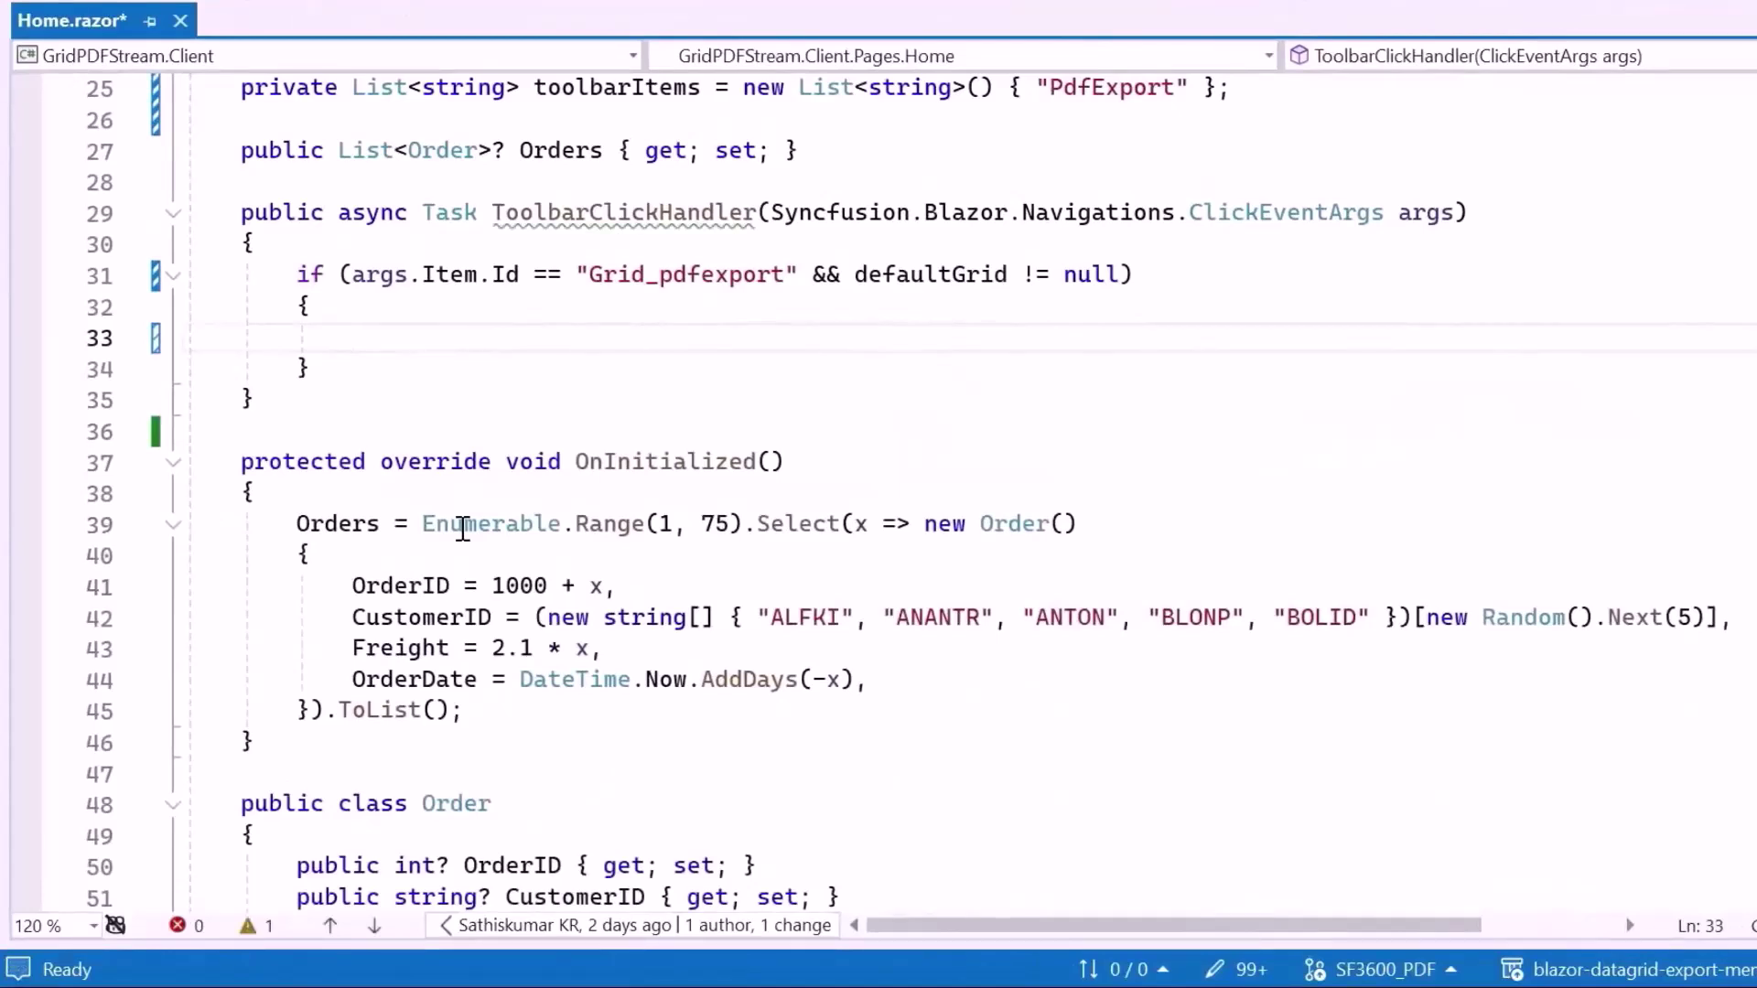
{"action": "type", "text": "memorys "}
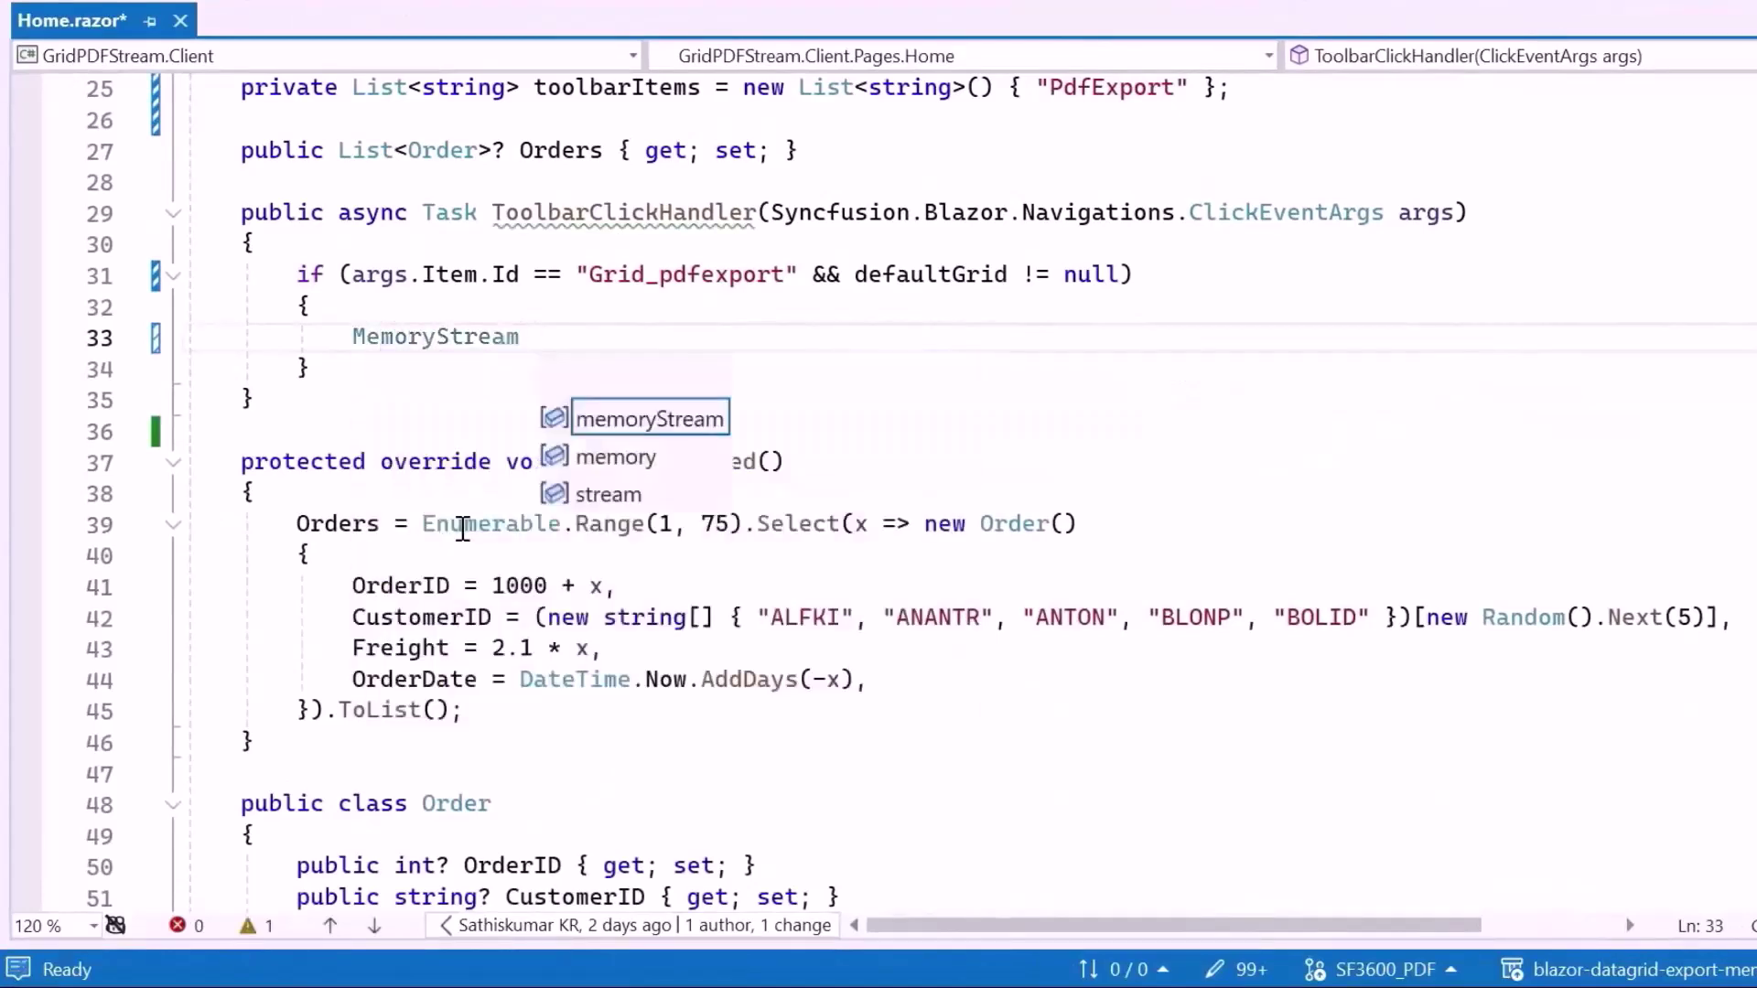
{"action": "type", "text": "mergedStream = new MemoryStream();"}
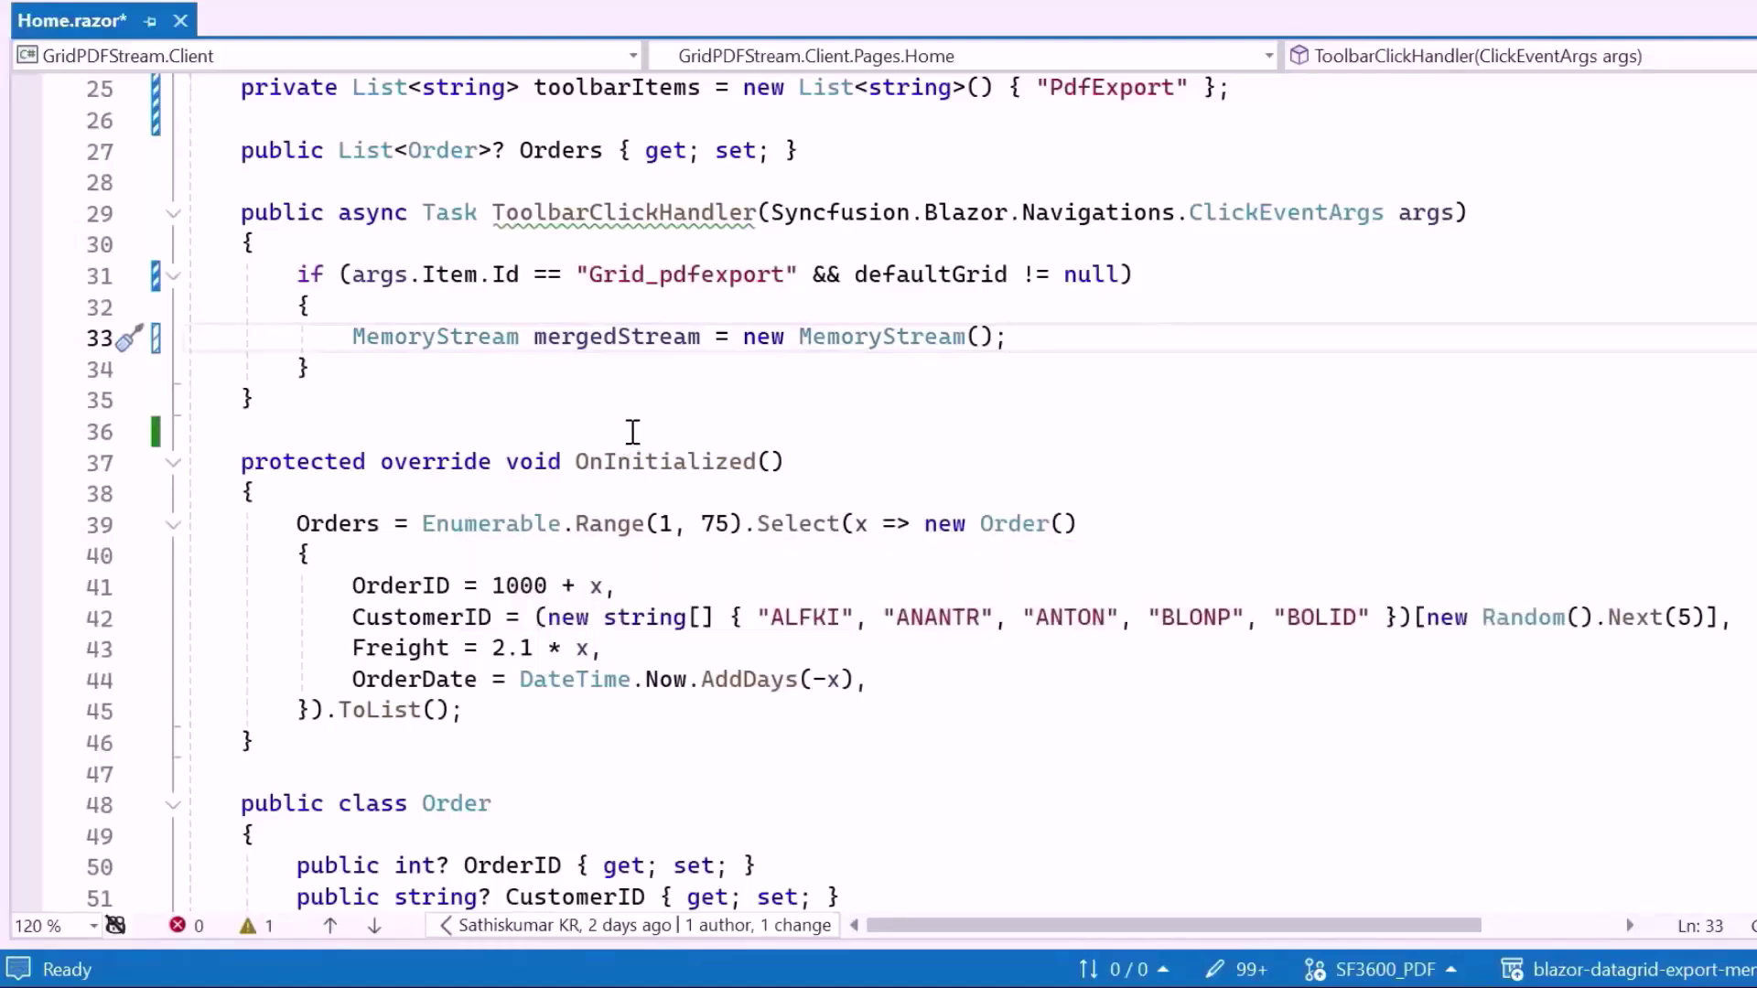
{"action": "scroll", "coordinate": [835, 122], "scroll_direction": "up", "scroll_amount": 8}
{"action": "left_click", "coordinate": [835, 122]}
{"action": "key", "text": "Return"}
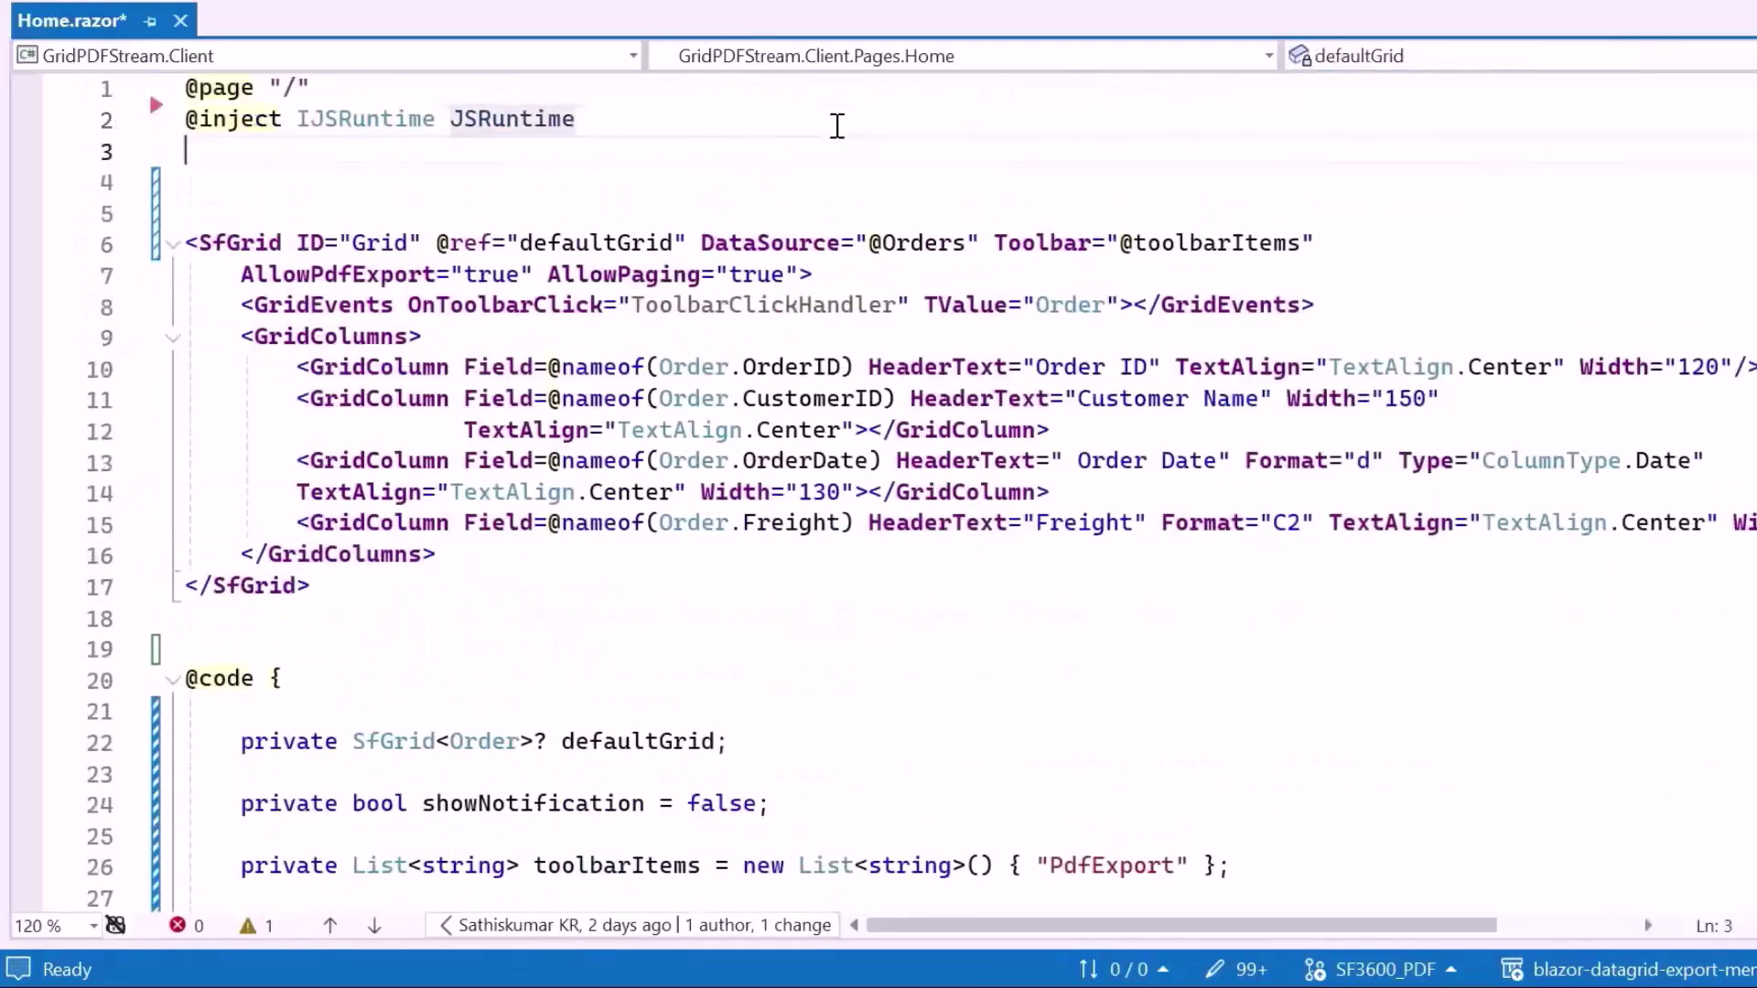
{"action": "type", "text": "@using syn"}
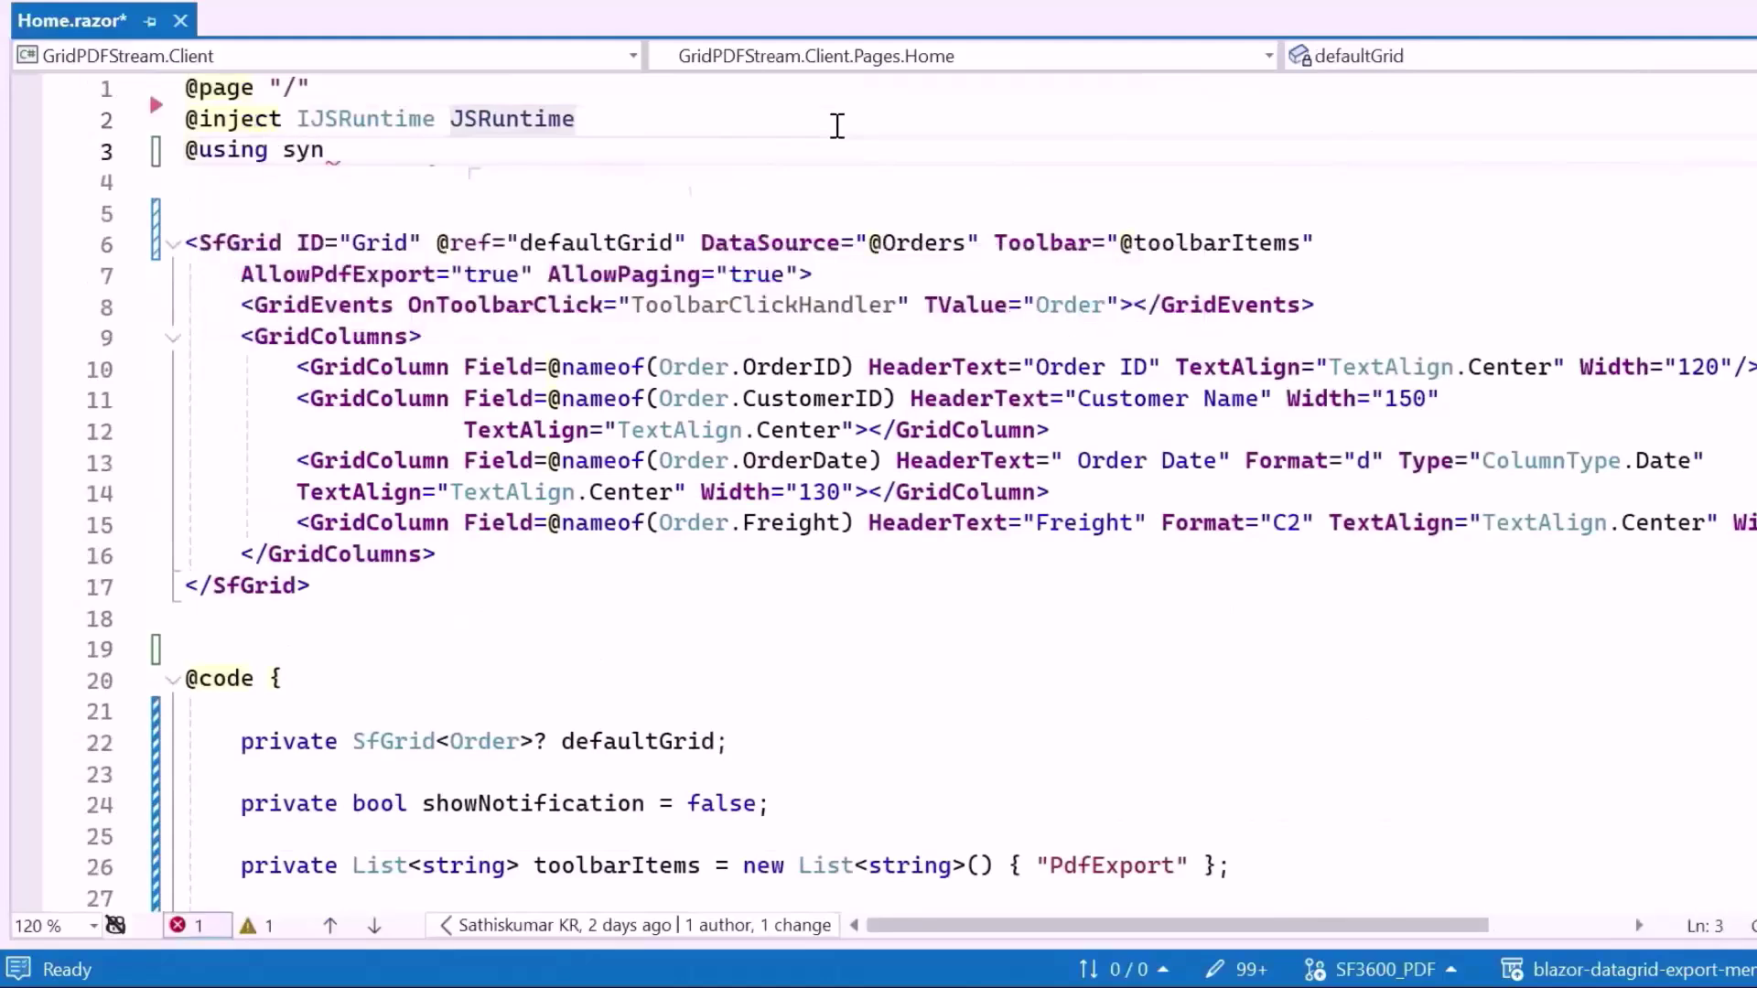
{"action": "type", "text": ".pd"}
{"action": "key", "text": "Tab"}
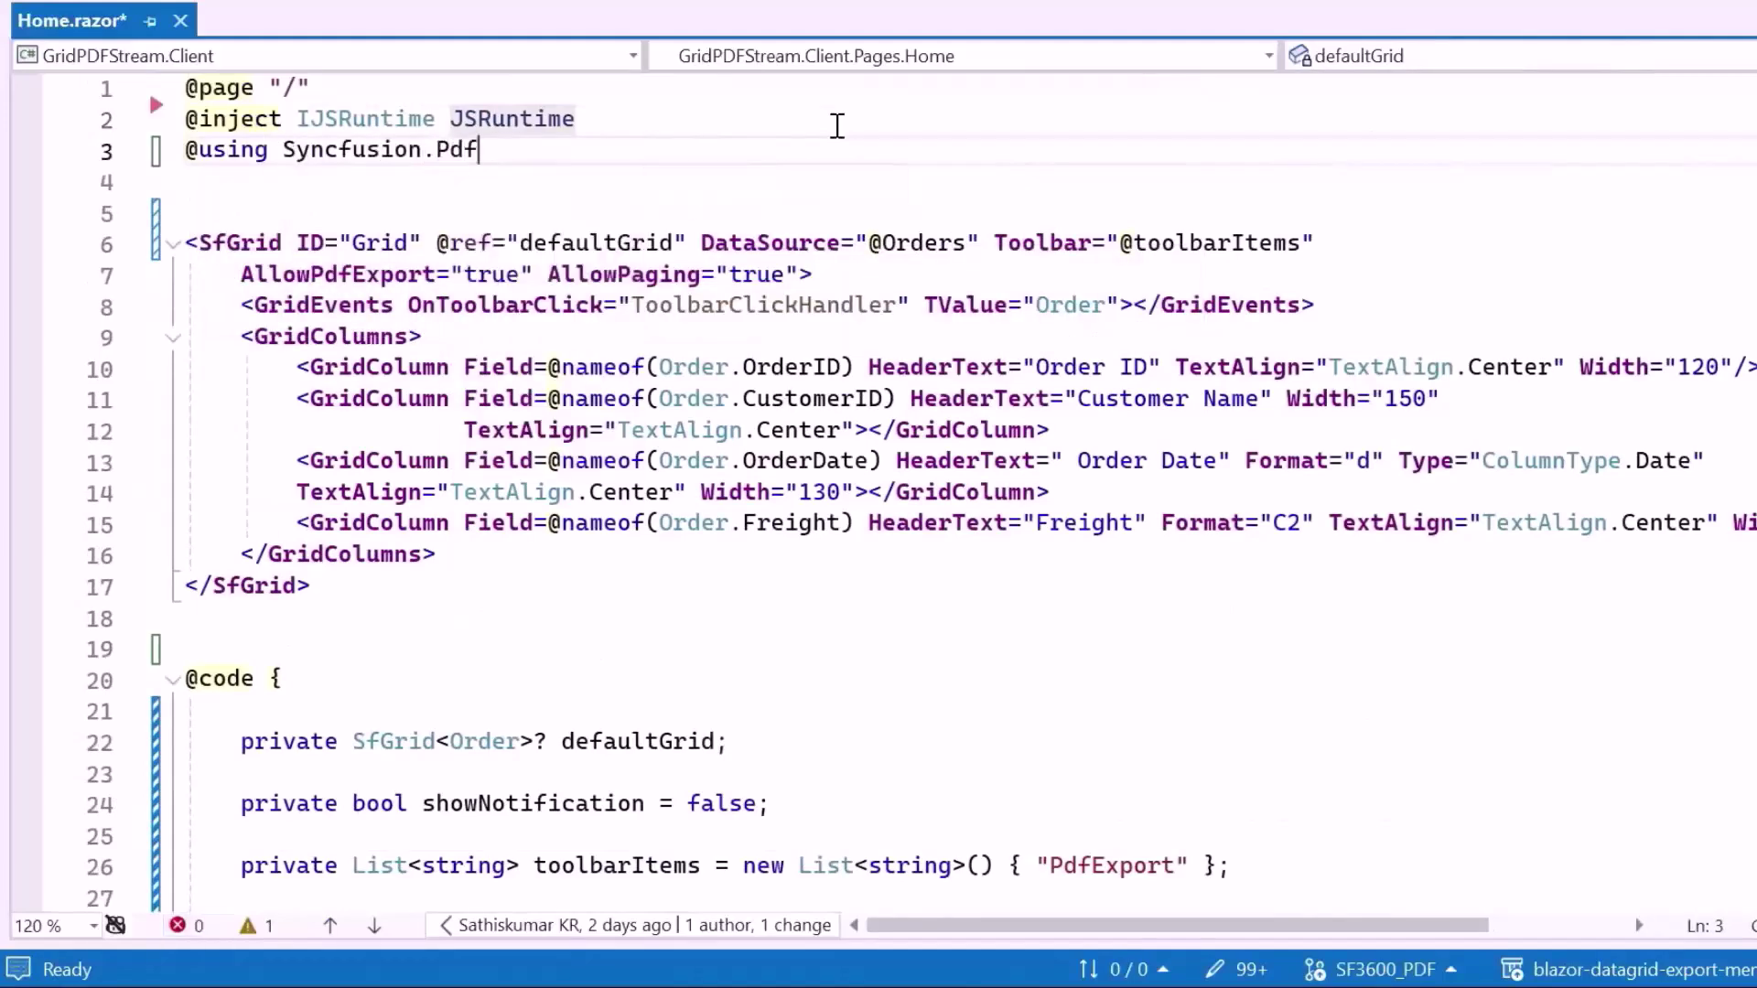
{"action": "key", "text": "ctrl+s"}
{"action": "scroll", "coordinate": [1340, 393], "scroll_direction": "down", "scroll_amount": 5}
{"action": "scroll", "coordinate": [1342, 393], "scroll_direction": "down", "scroll_amount": 2}
- Declare finalDocument as a new PdfDocument after the mergedStream line in ToolbarClickHandler
{"action": "left_click", "coordinate": [1102, 444]}
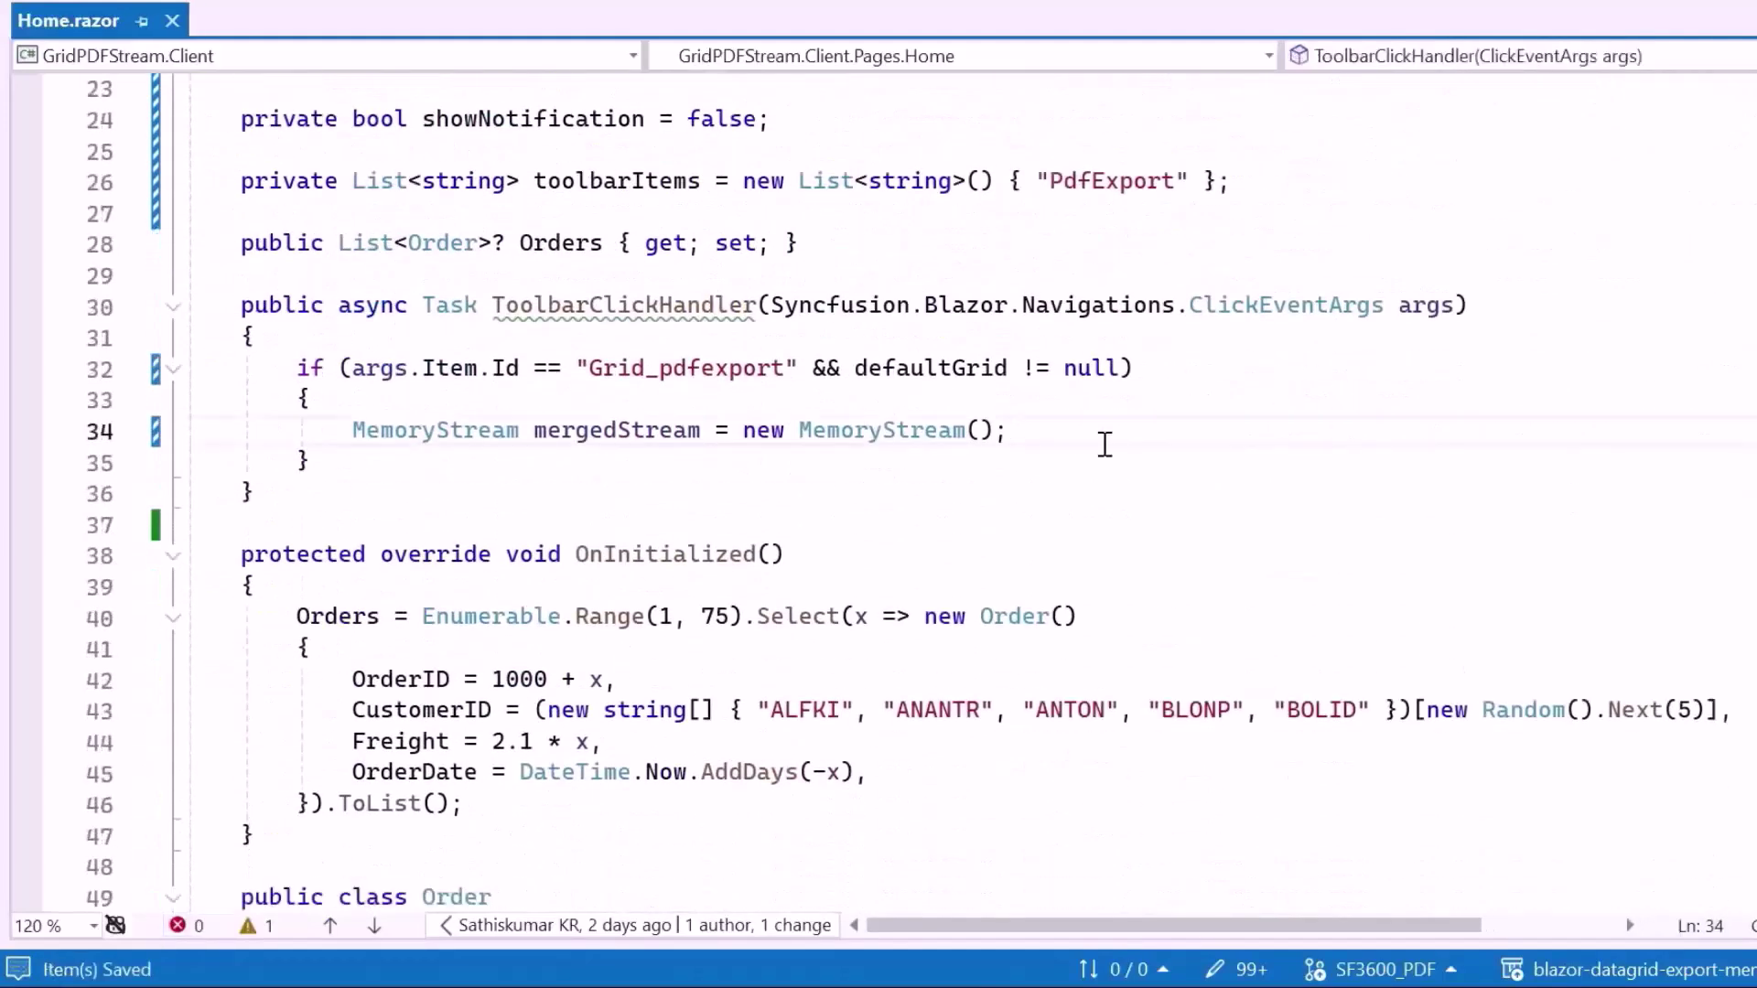
{"action": "key", "text": "Return"}
{"action": "type", "text": "pdfdo"}
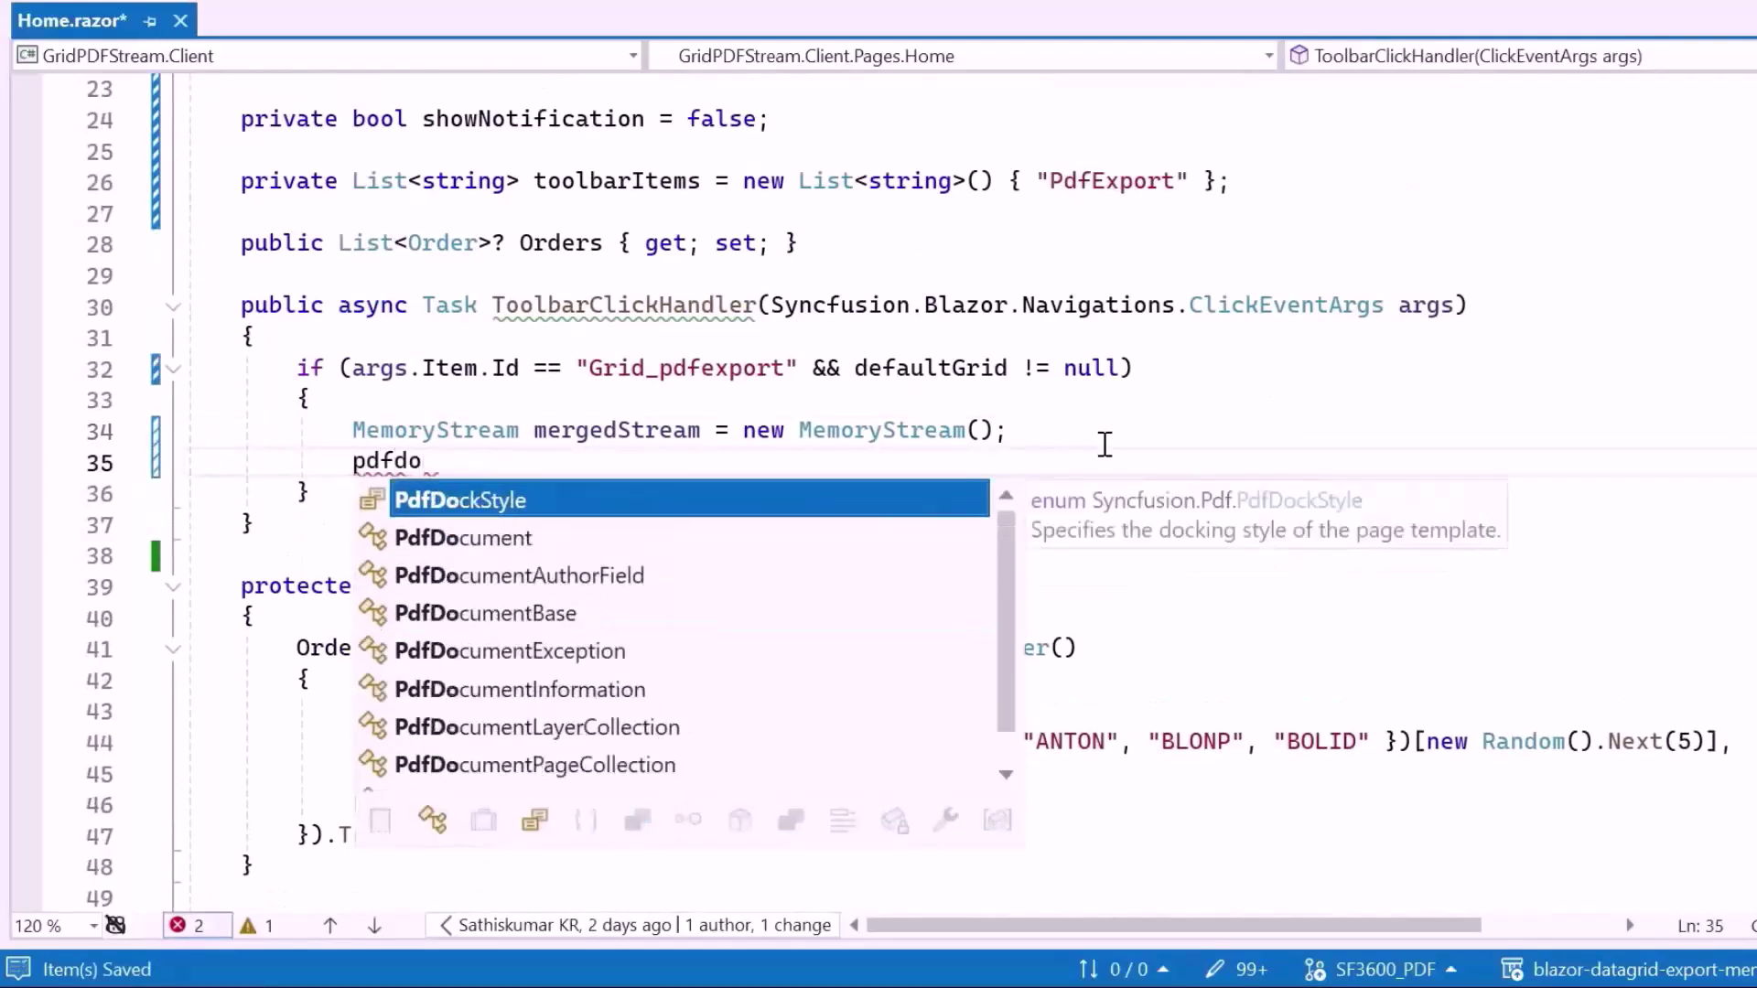
{"action": "key", "text": "Tab"}
{"action": "type", "text": "finalDocument = ne"}
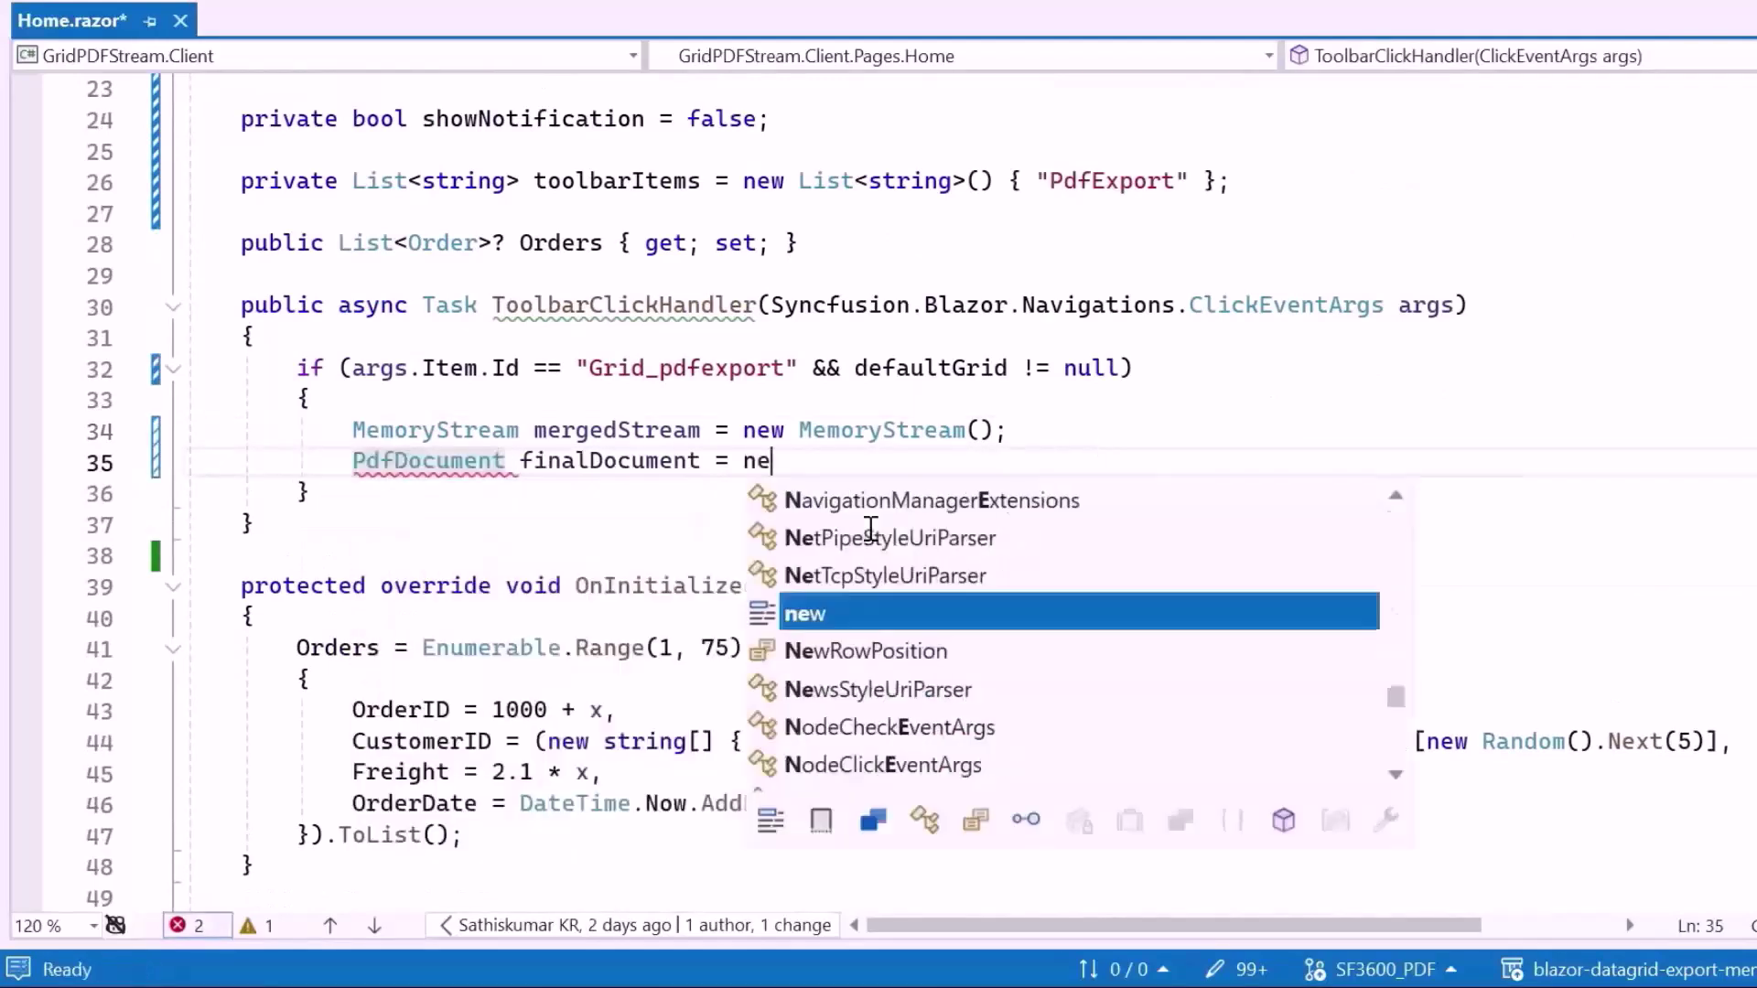
{"action": "type", "text": "w"}
{"action": "key", "text": "Tab"}
{"action": "type", "text": "();"}
{"action": "key", "text": "ctrl+s"}
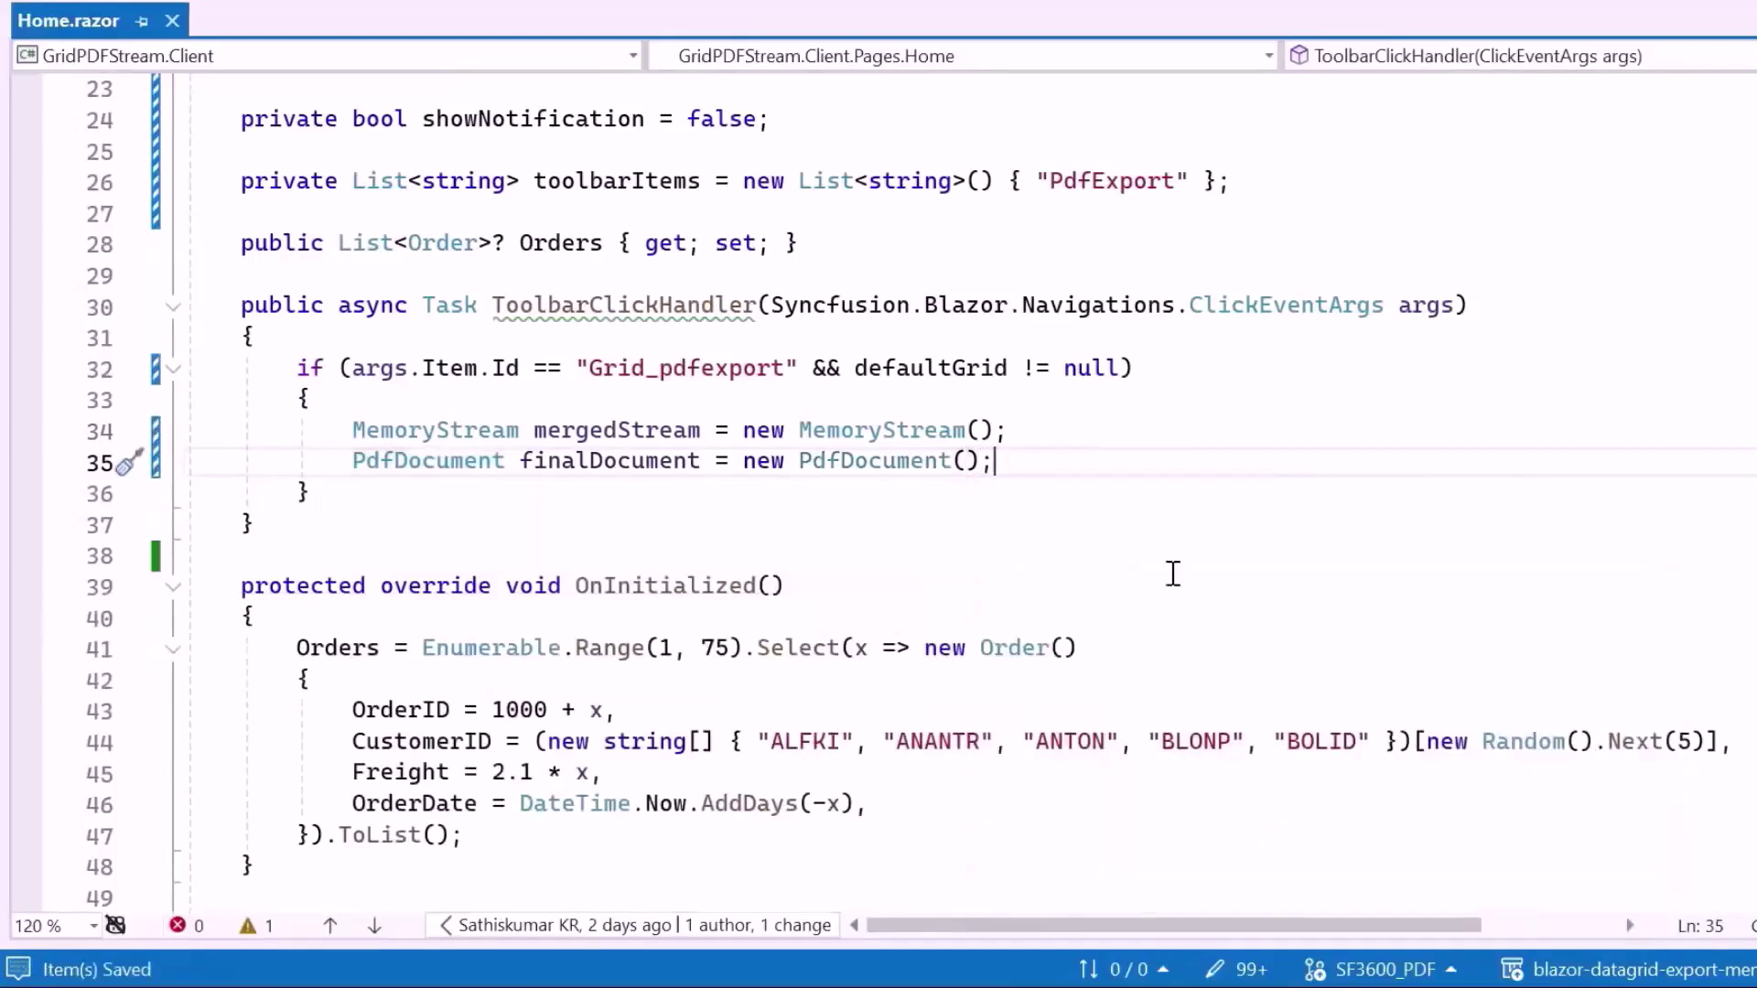
{"action": "key", "text": "Return"}
{"action": "type", "text": "memoryStream "}
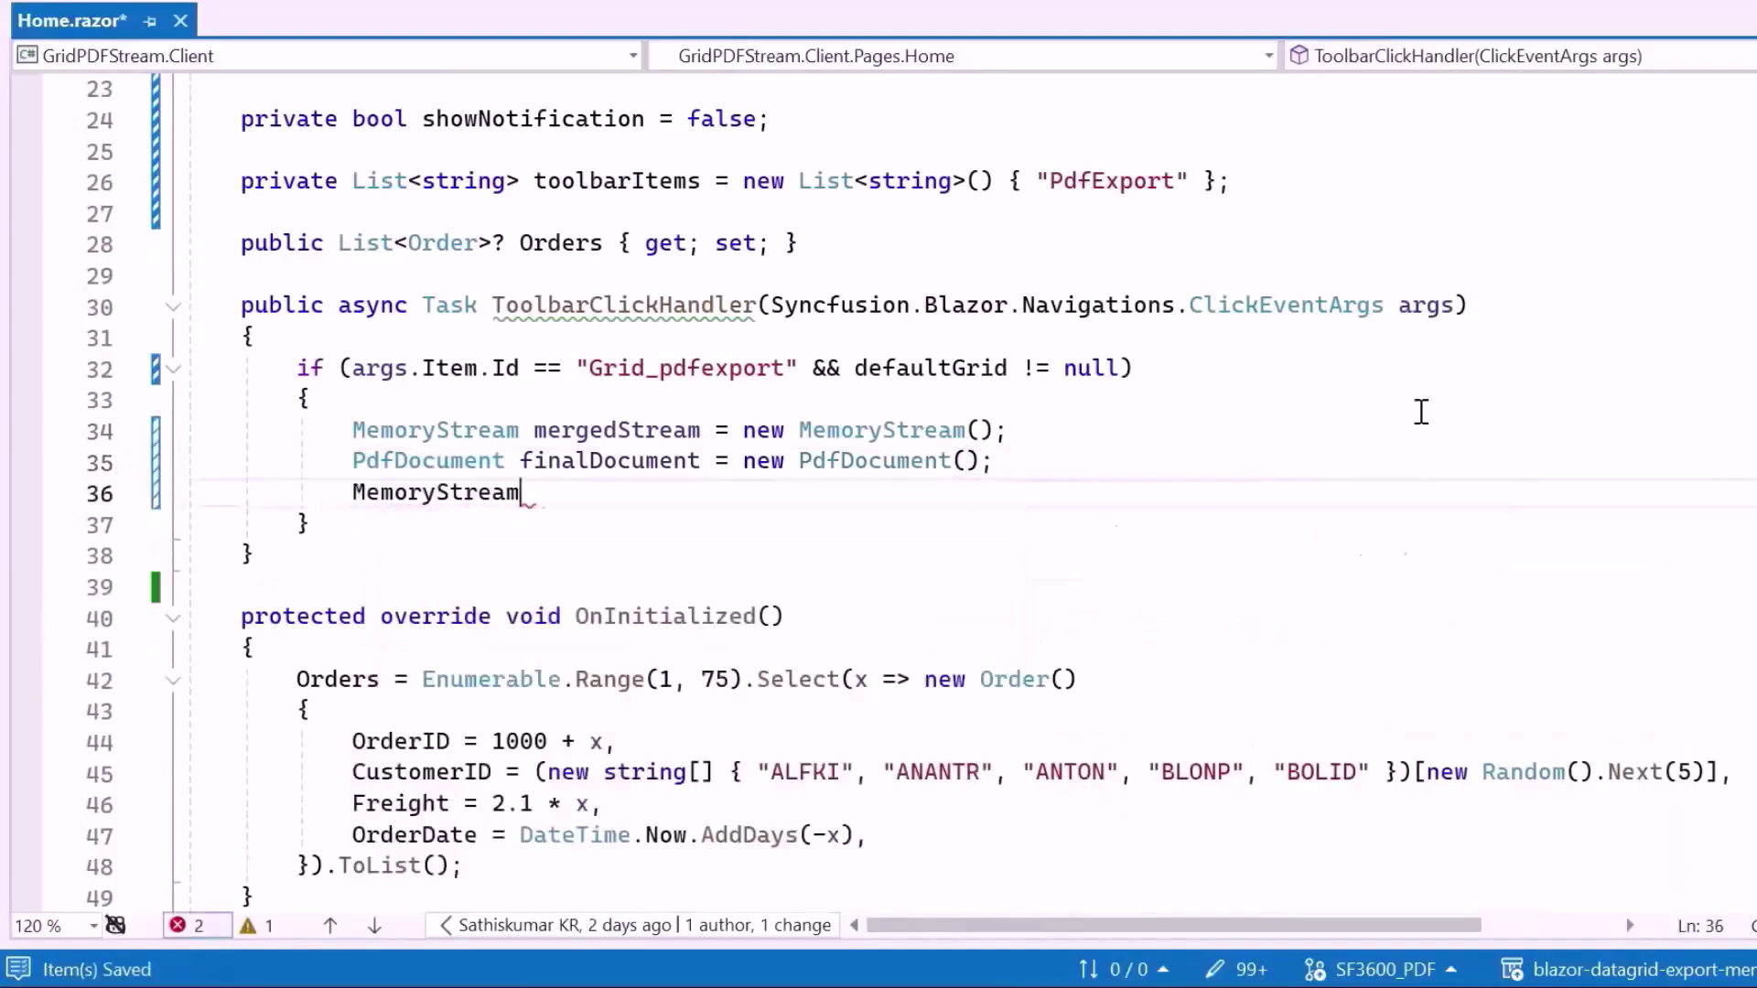
{"action": "type", "text": "streamDocument1 = await defaultGrid.ExportToPdfAsync(asMemoryStream: true);"}
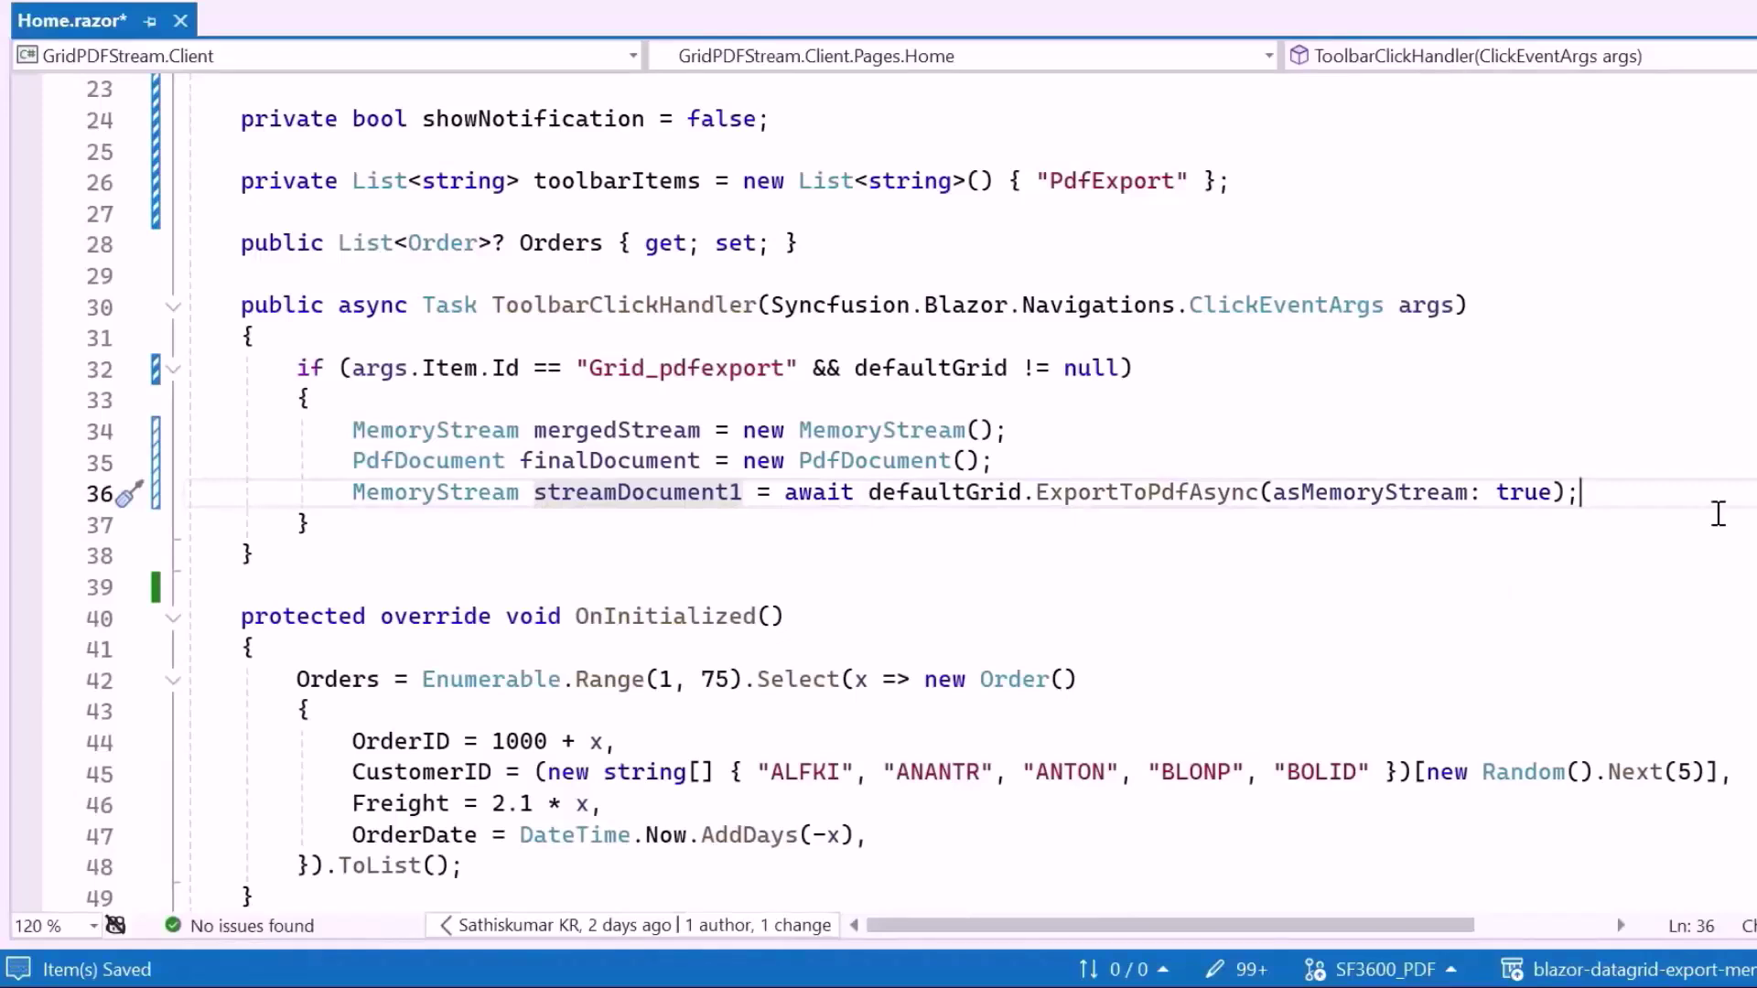
- Export the first PDF memory stream with its copy, then create PdfExportProperties
{"action": "key", "text": "Return"}
{"action": "type", "text": "memory"}
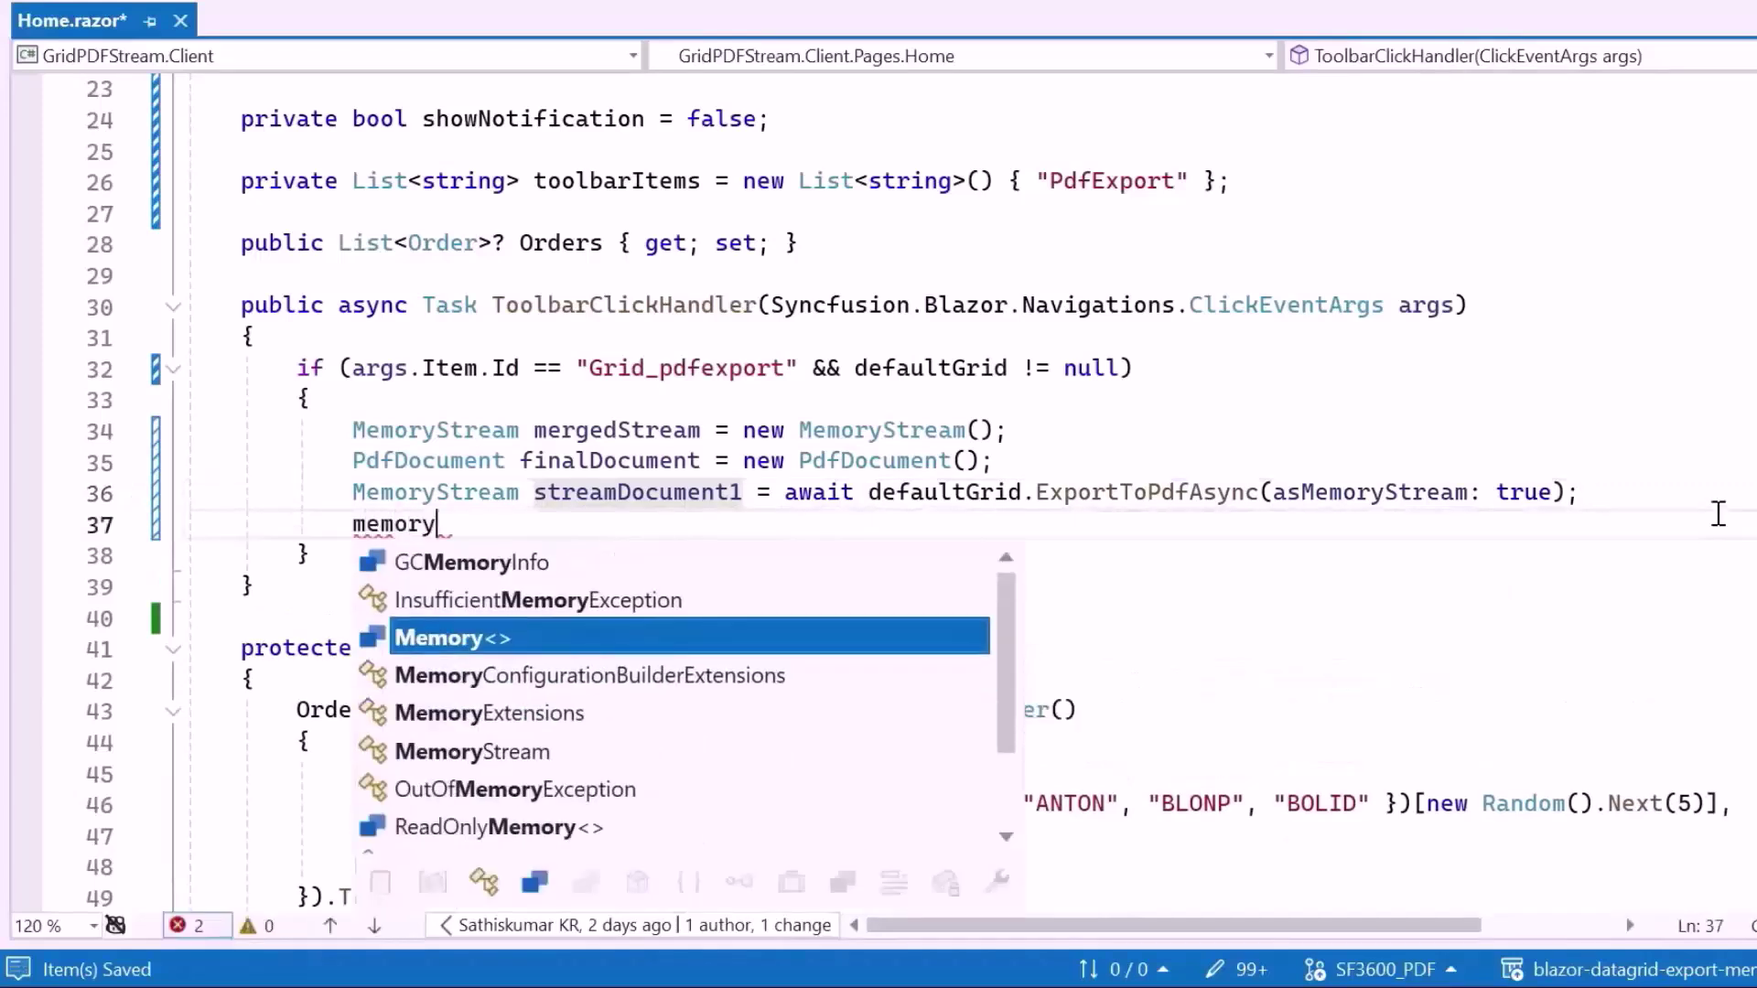
{"action": "type", "text": "st copyOfStreamDocument1 = new MemoryStream(streamDocument1.ToArray());"}
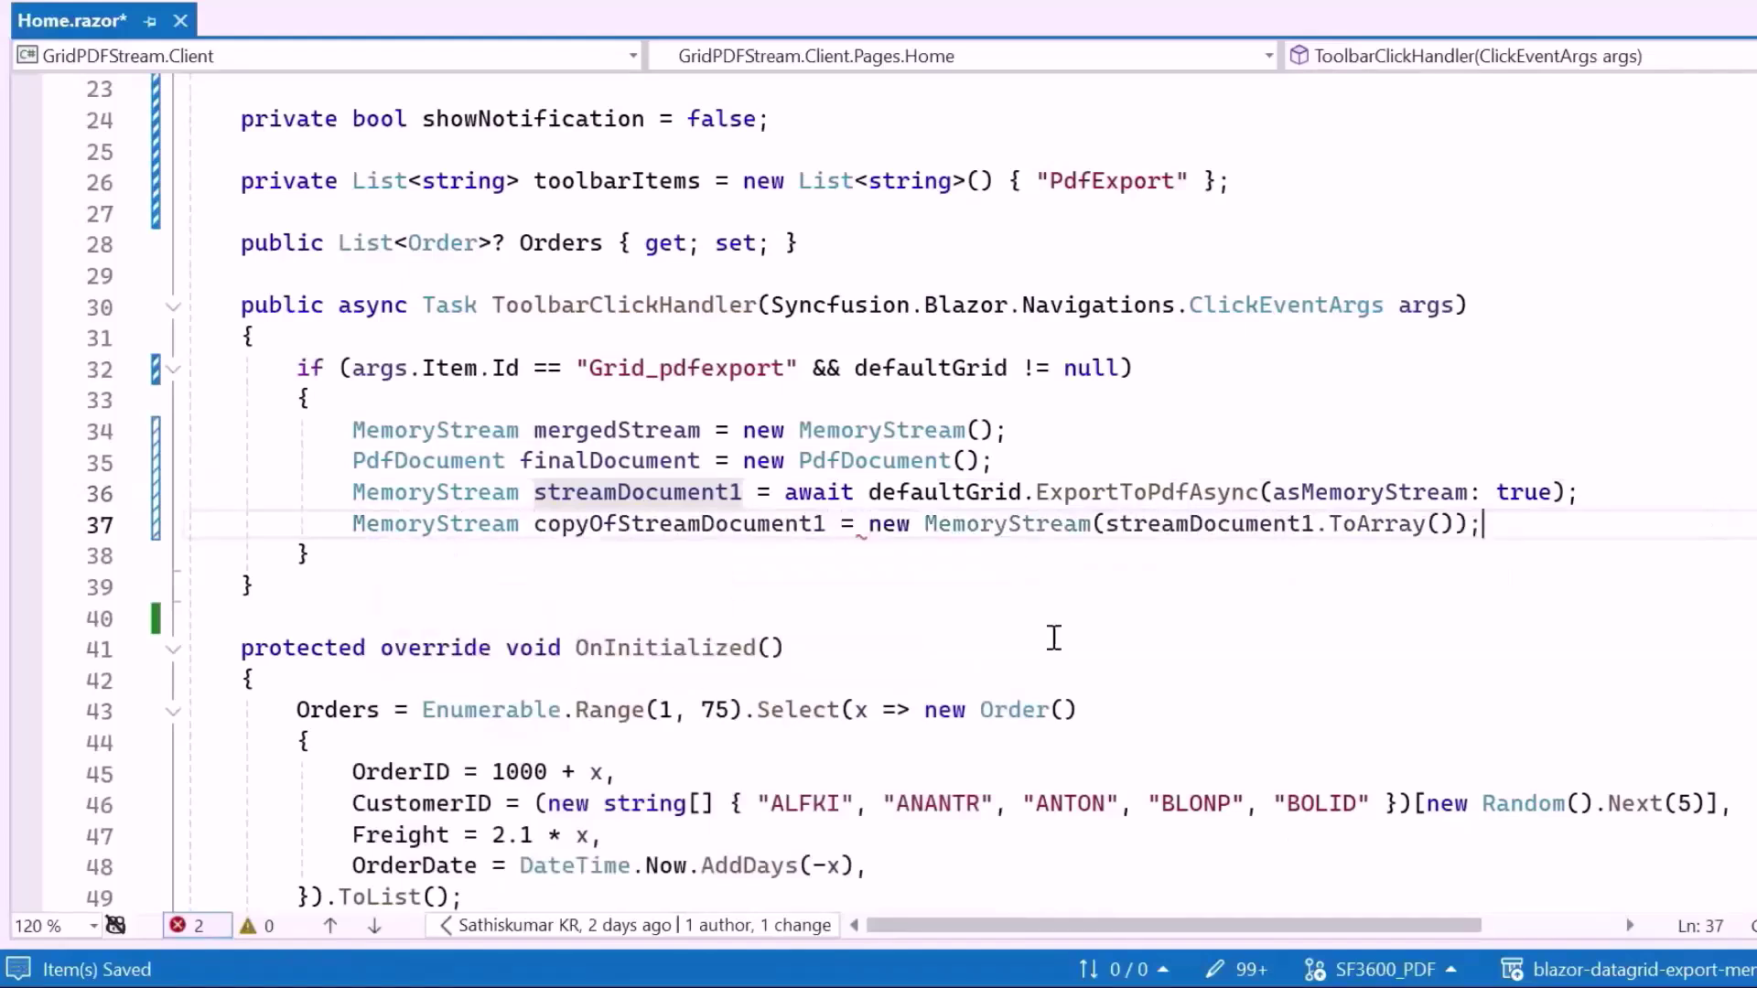
{"action": "key", "text": "ctrl+s"}
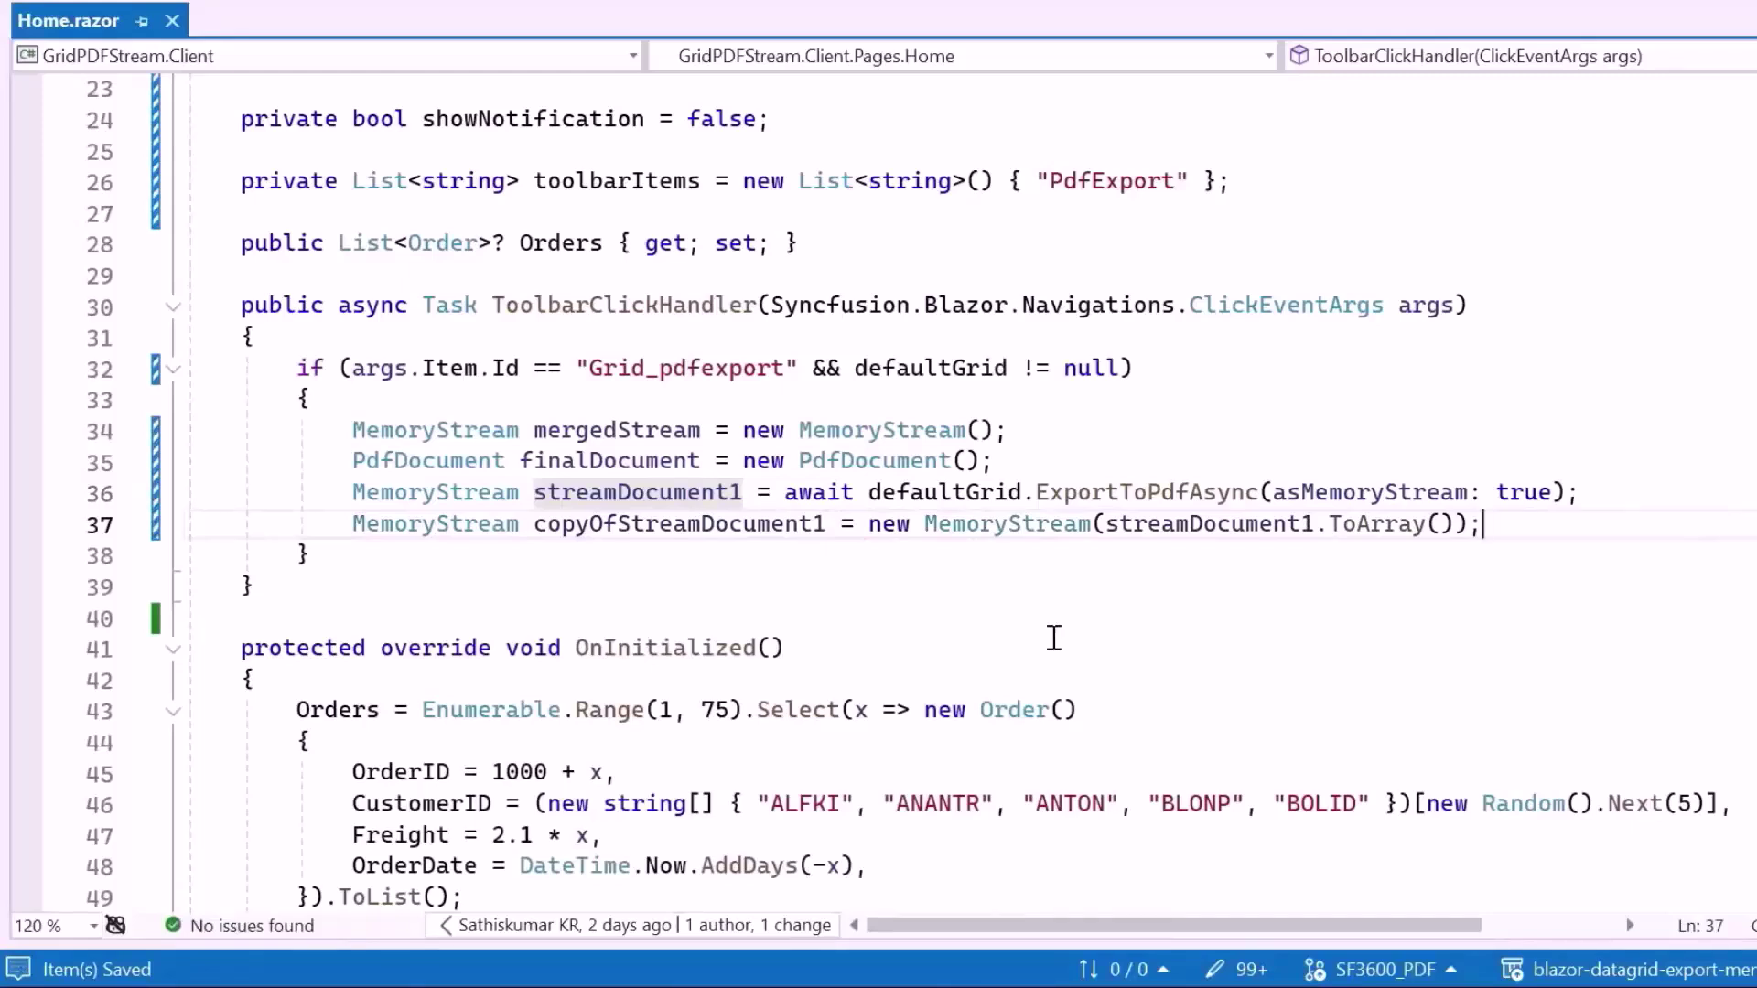
{"action": "key", "text": "Return"}
{"action": "key", "text": "Return"}
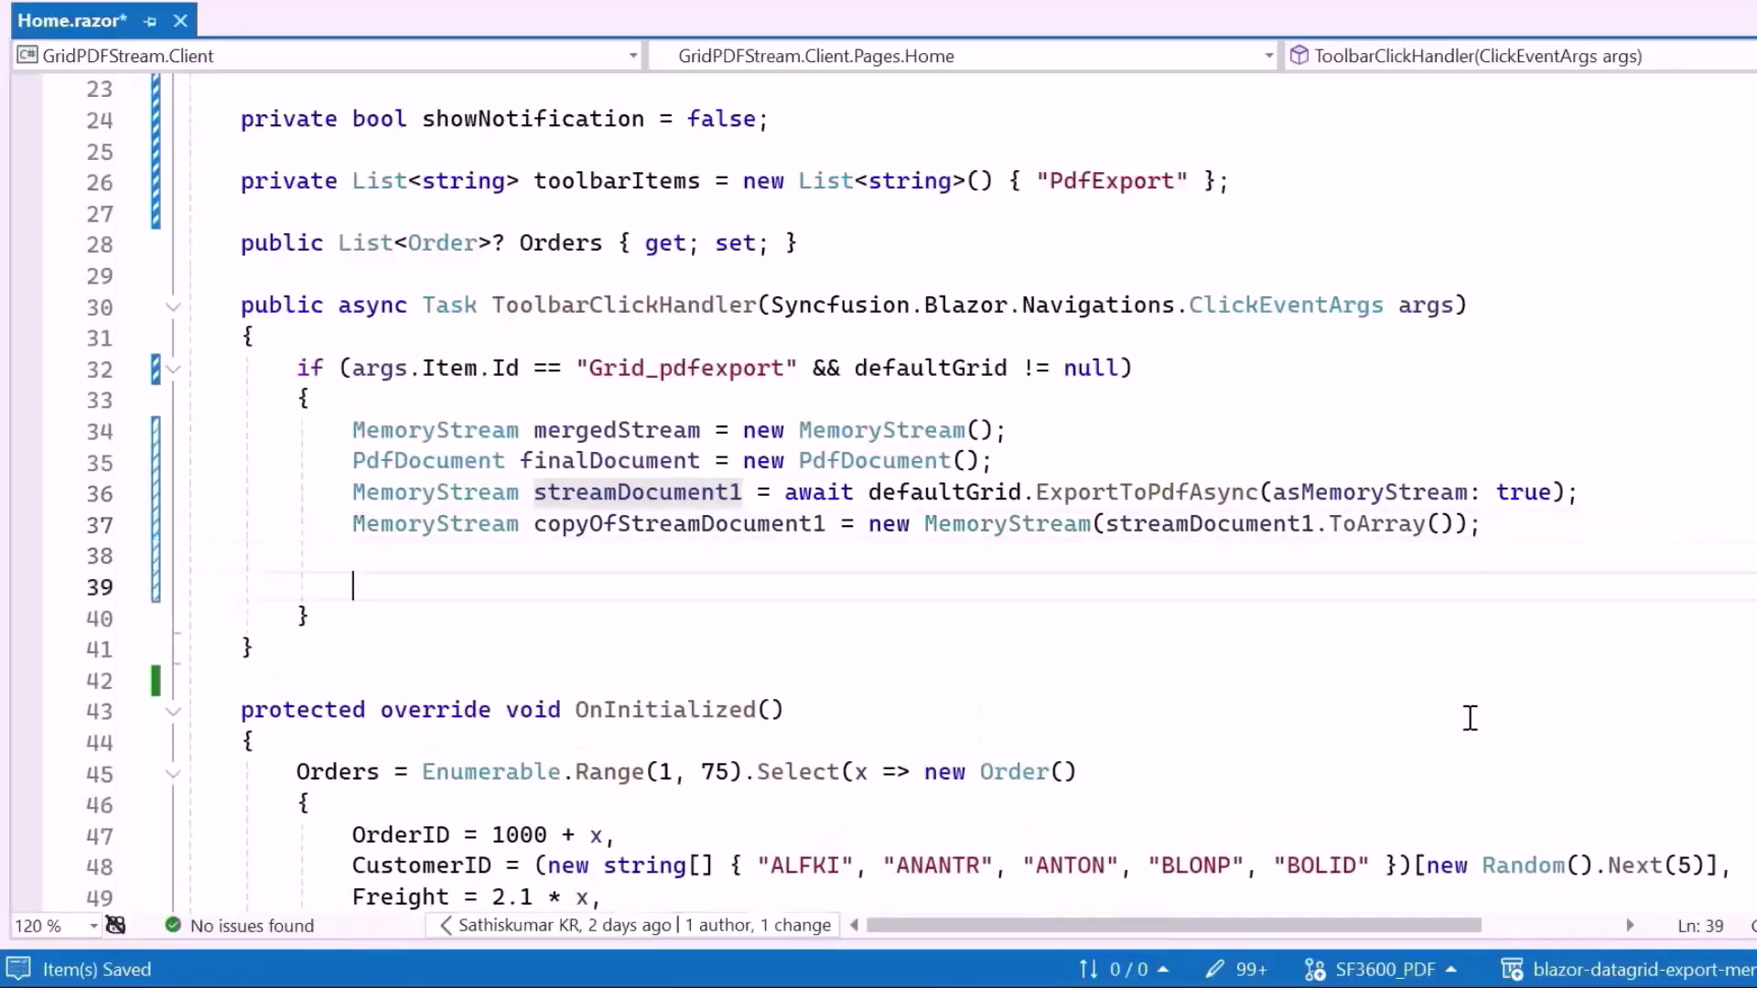
{"action": "type", "text": "pdfexp"}
{"action": "key", "text": "Tab"}
{"action": "type", "text": "exportProperties = ne"}
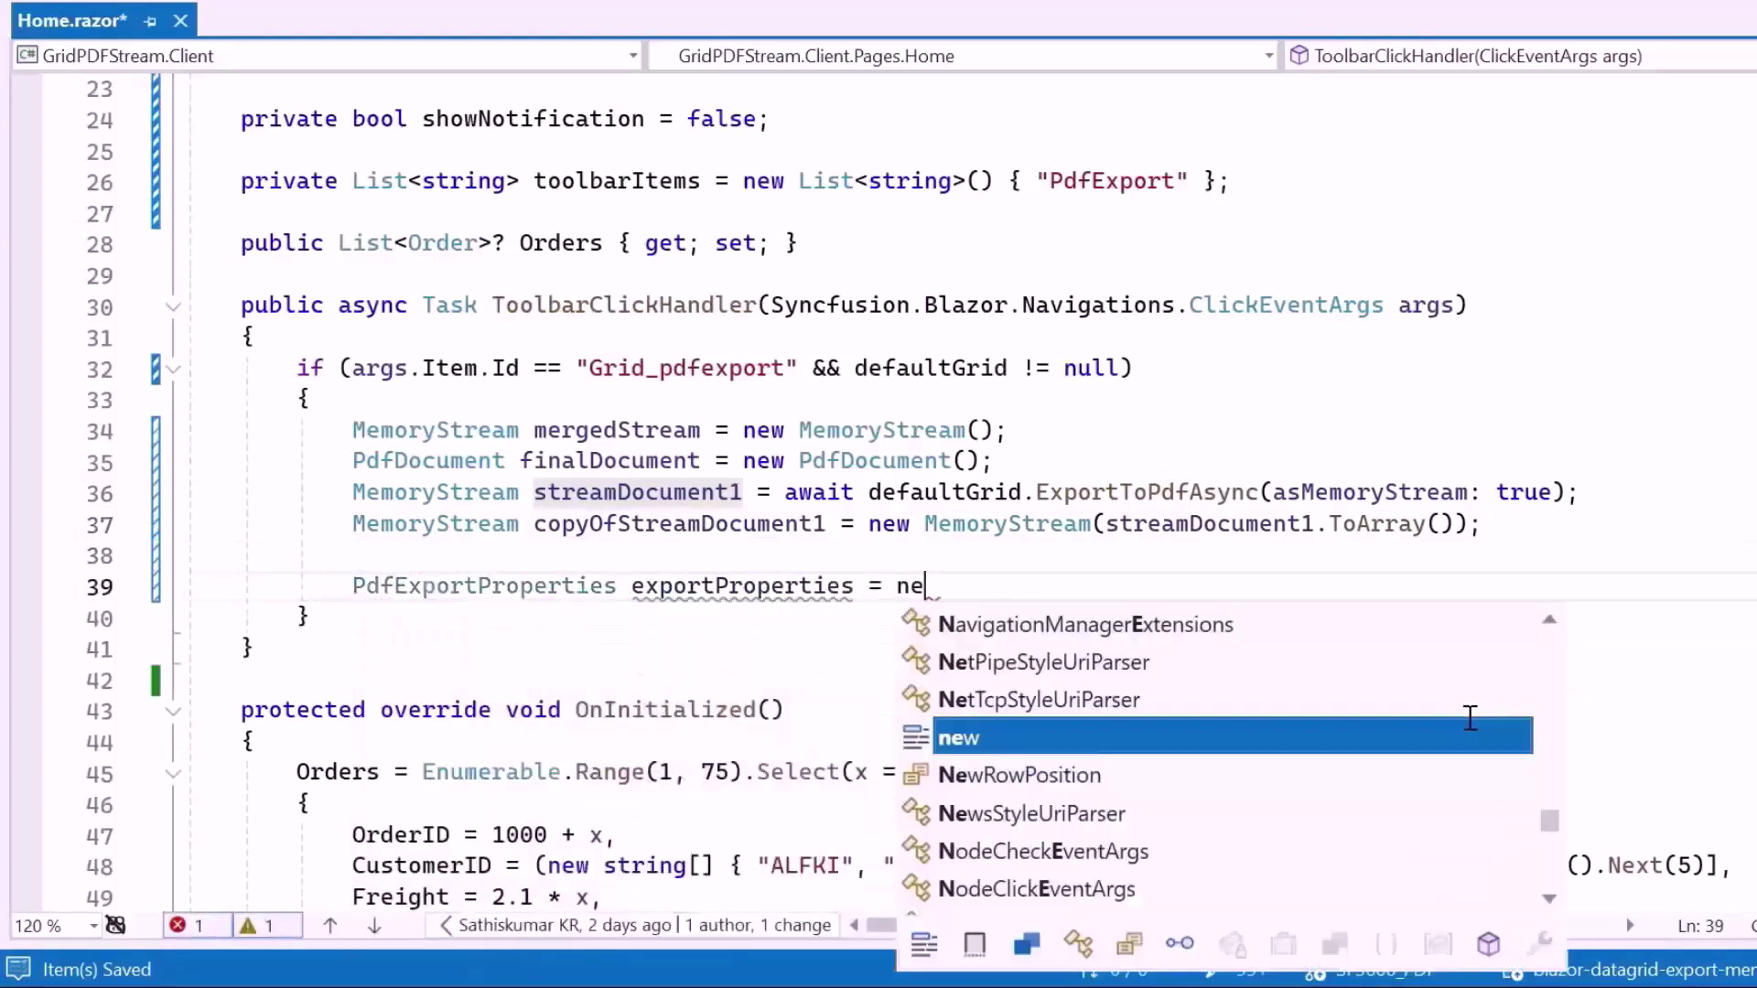
{"action": "type", "text": "w PdfExportProperties();"}
- Add the Comic Sans MS header/record PdfTheme and the themed second export with its copy
{"action": "key", "text": "Return"}
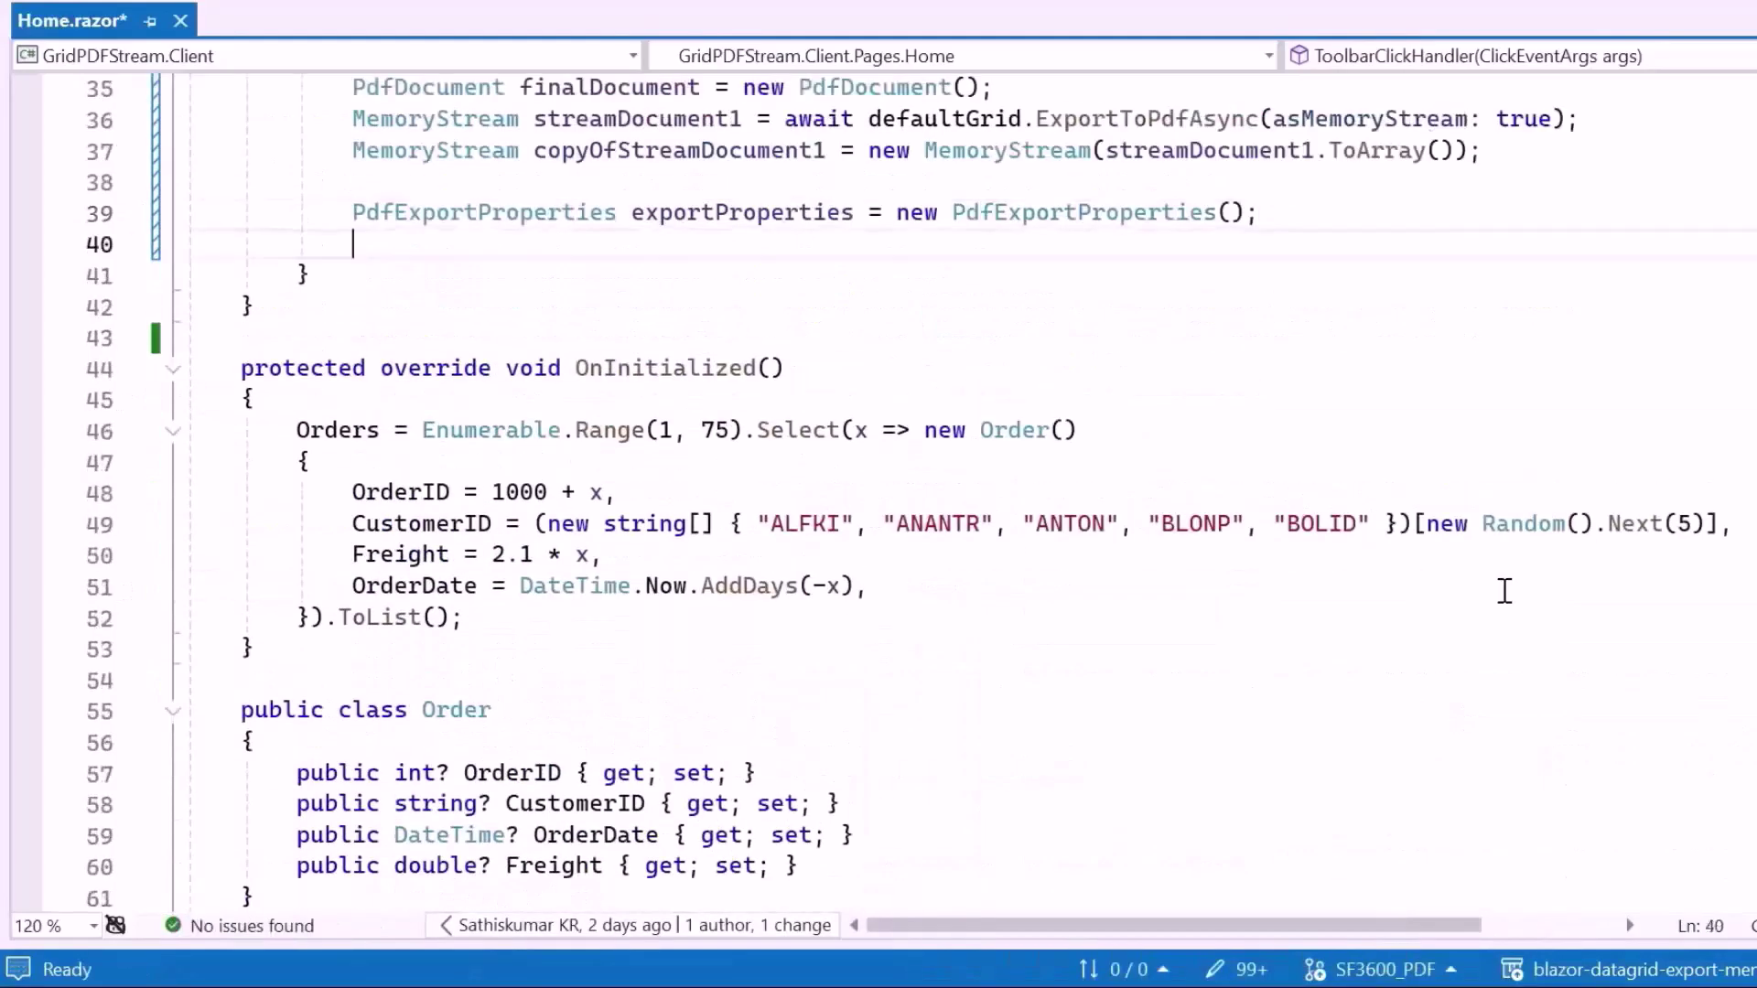
{"action": "type", "text": "PdfTheme Theme = new PdfTheme();             PdfBorder HeaderBorder = new PdfBorder();             HeaderBorder.Color = \"#000000\";              PdfThemeStyle HeaderThemeStyle = new PdfThemeStyle()             {                 FontColor = \"#6A5ACD\",                 FontName = \"Comic Sans MS\",                 FontSize = 17,                 Bold = true,                 Border = HeaderBorder             };             Theme.Header = HeaderThemeStyle;              PdfThemeStyle RecordThemeStyle = new PdfThemeStyle()             {                 FontColor = \"#800080\",                 FontName = \"Comic Sans MS\",                 FontSize = 14,                 Border = HeaderBorder             };             Theme.Record = RecordThemeStyle;              exportProperties.Theme = Theme;"}
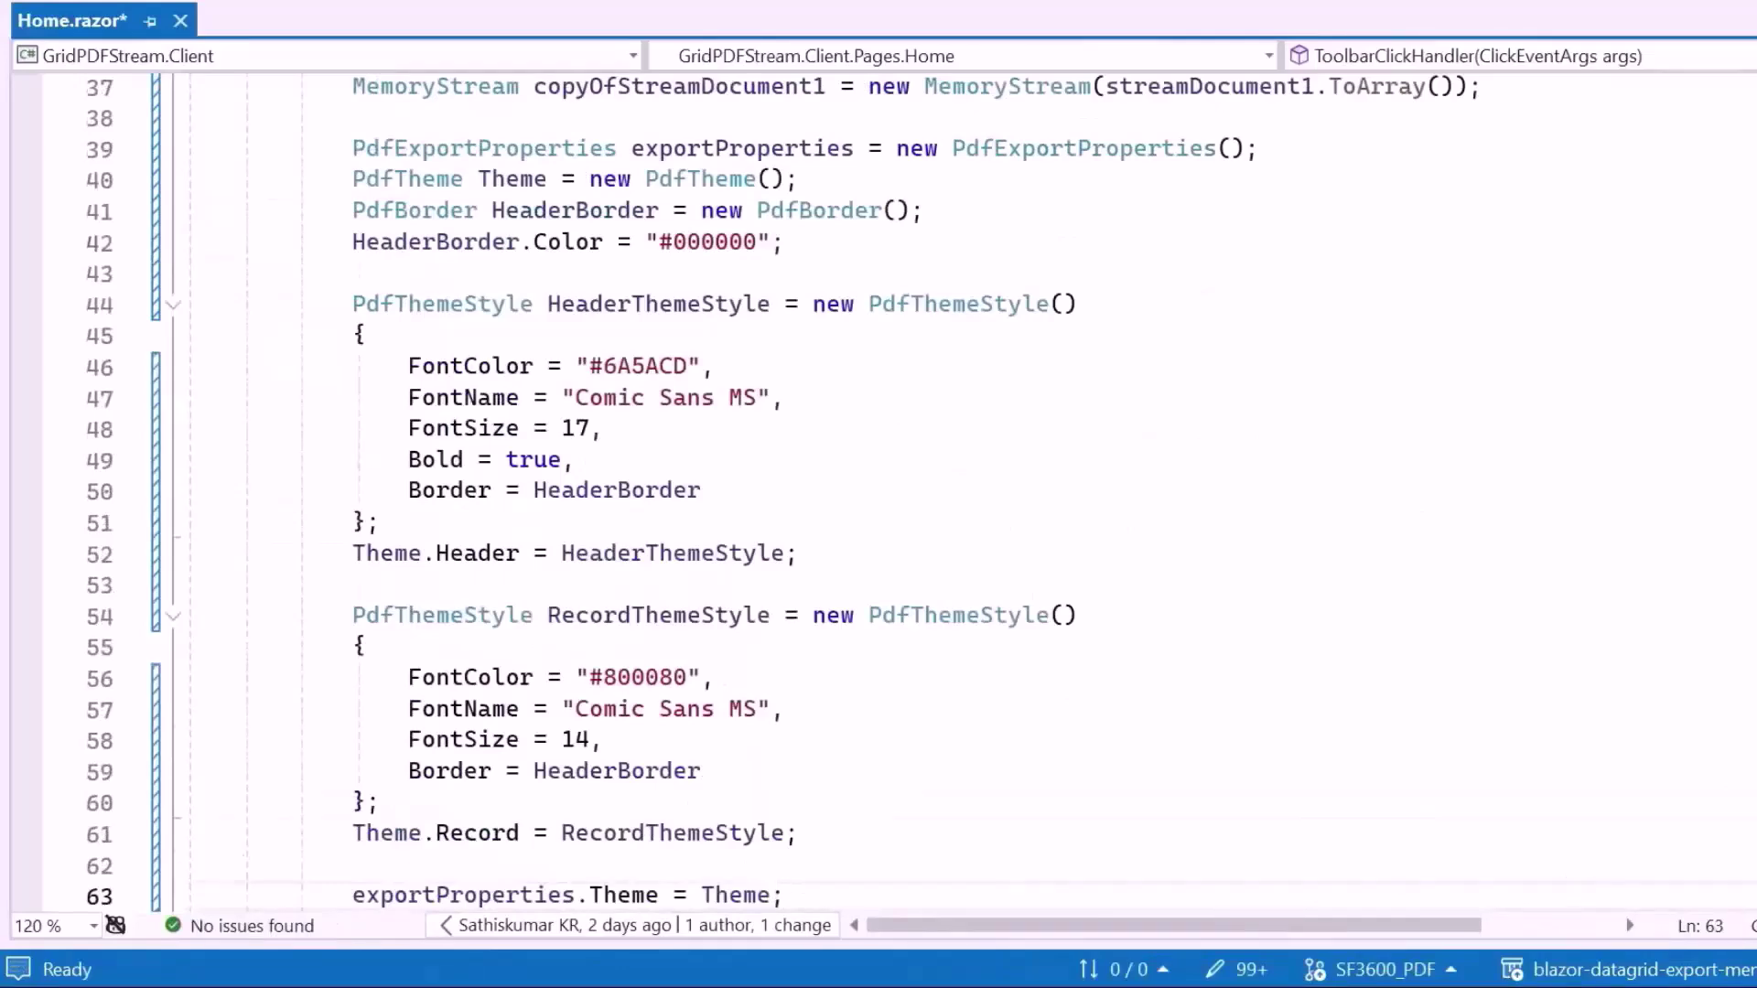
{"action": "scroll", "coordinate": [1400, 458], "scroll_direction": "down", "scroll_amount": 7}
{"action": "key", "text": "Return"}
{"action": "key", "text": "Return"}
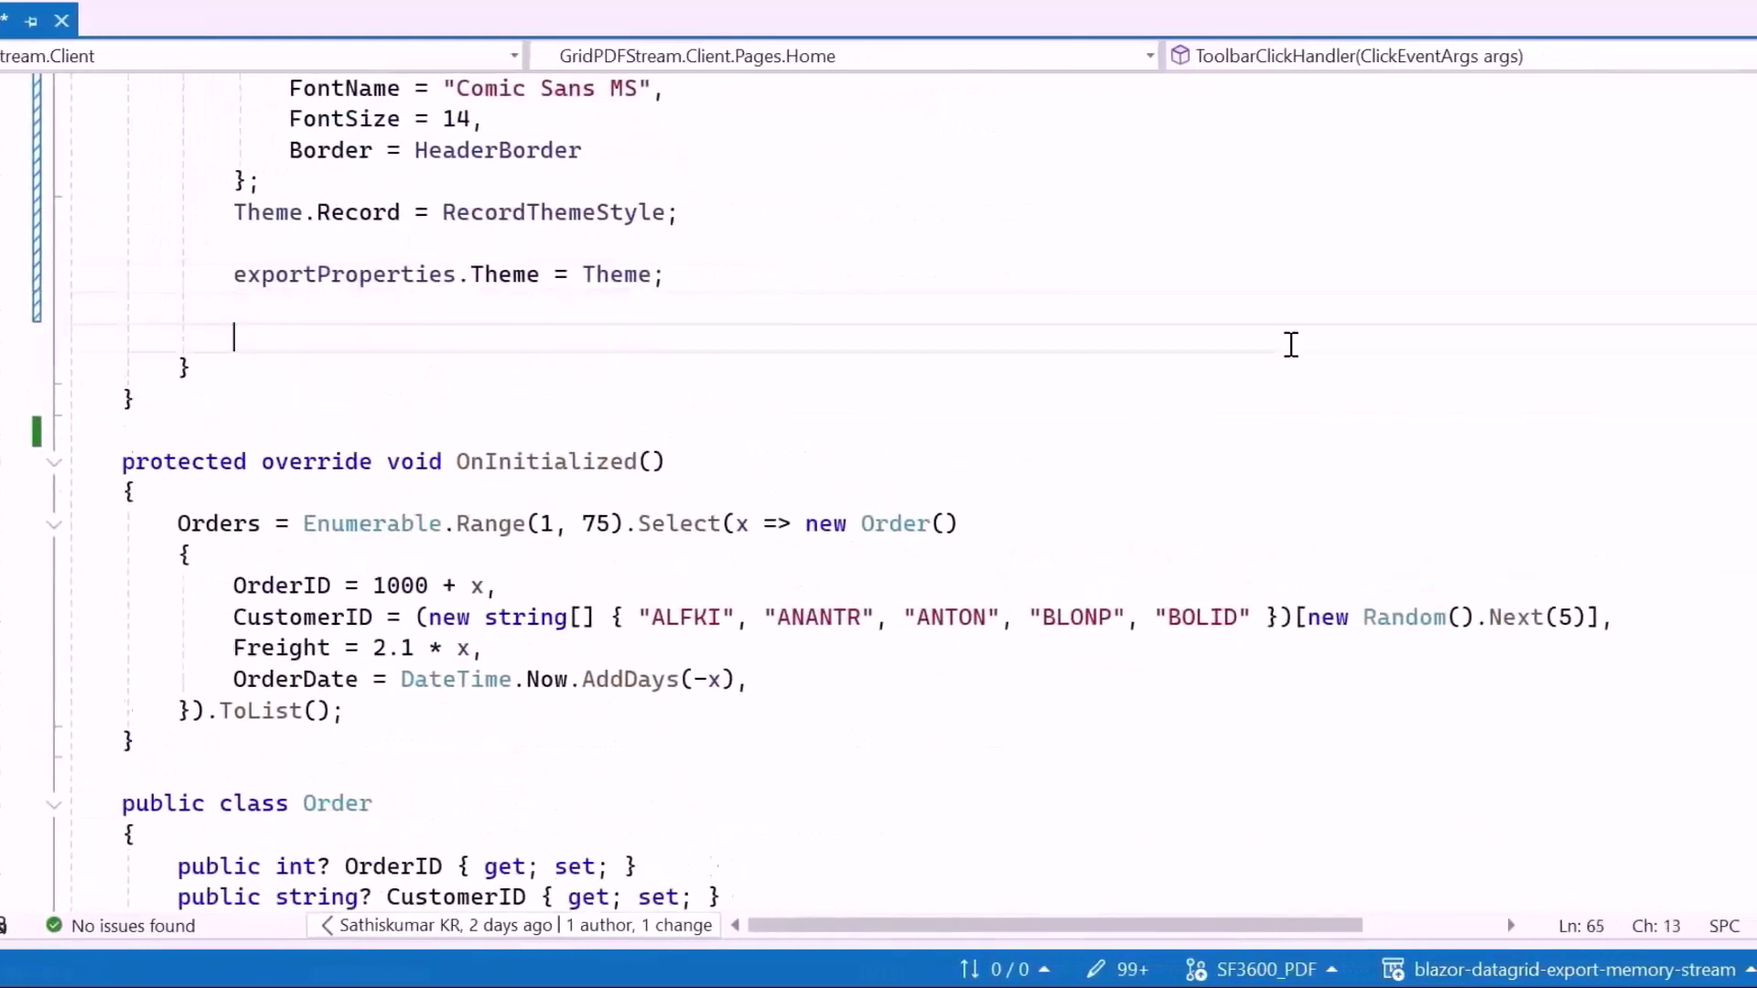
{"action": "type", "text": "MemoryStream streamDocument2 = await defaultGrid.ExportToPdfAsync(asMemoryStream: true, exportProperties);             MemoryStream copyOfStreamDocument2 = new MemoryStream(streamDocument2.ToArray());"}
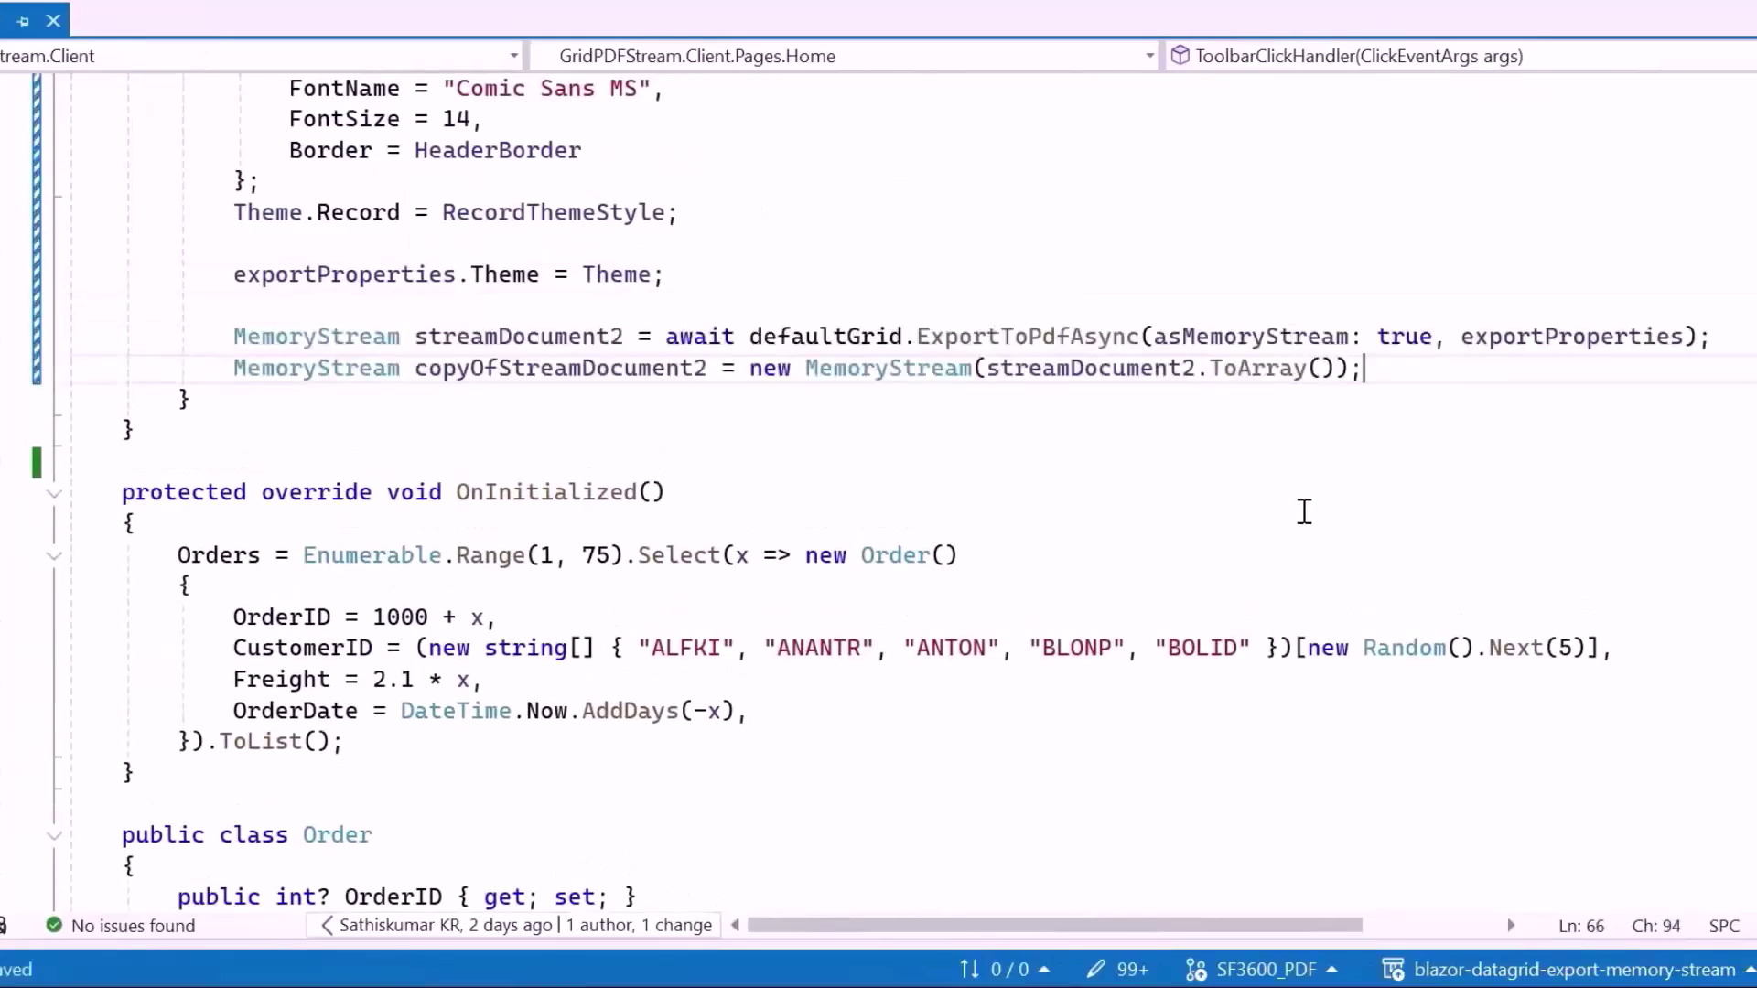
- Merge both copied streams into finalDocument with the Stream[] and PdfDocument.Merge lines
{"action": "key", "text": "Return"}
{"action": "key", "text": "Return"}
{"action": "type", "text": "Stream[] streams = { copyOfStreamDocument1, copyOfStreamDocument2 };             PdfDocument.Merge(finalDocument, streams);"}
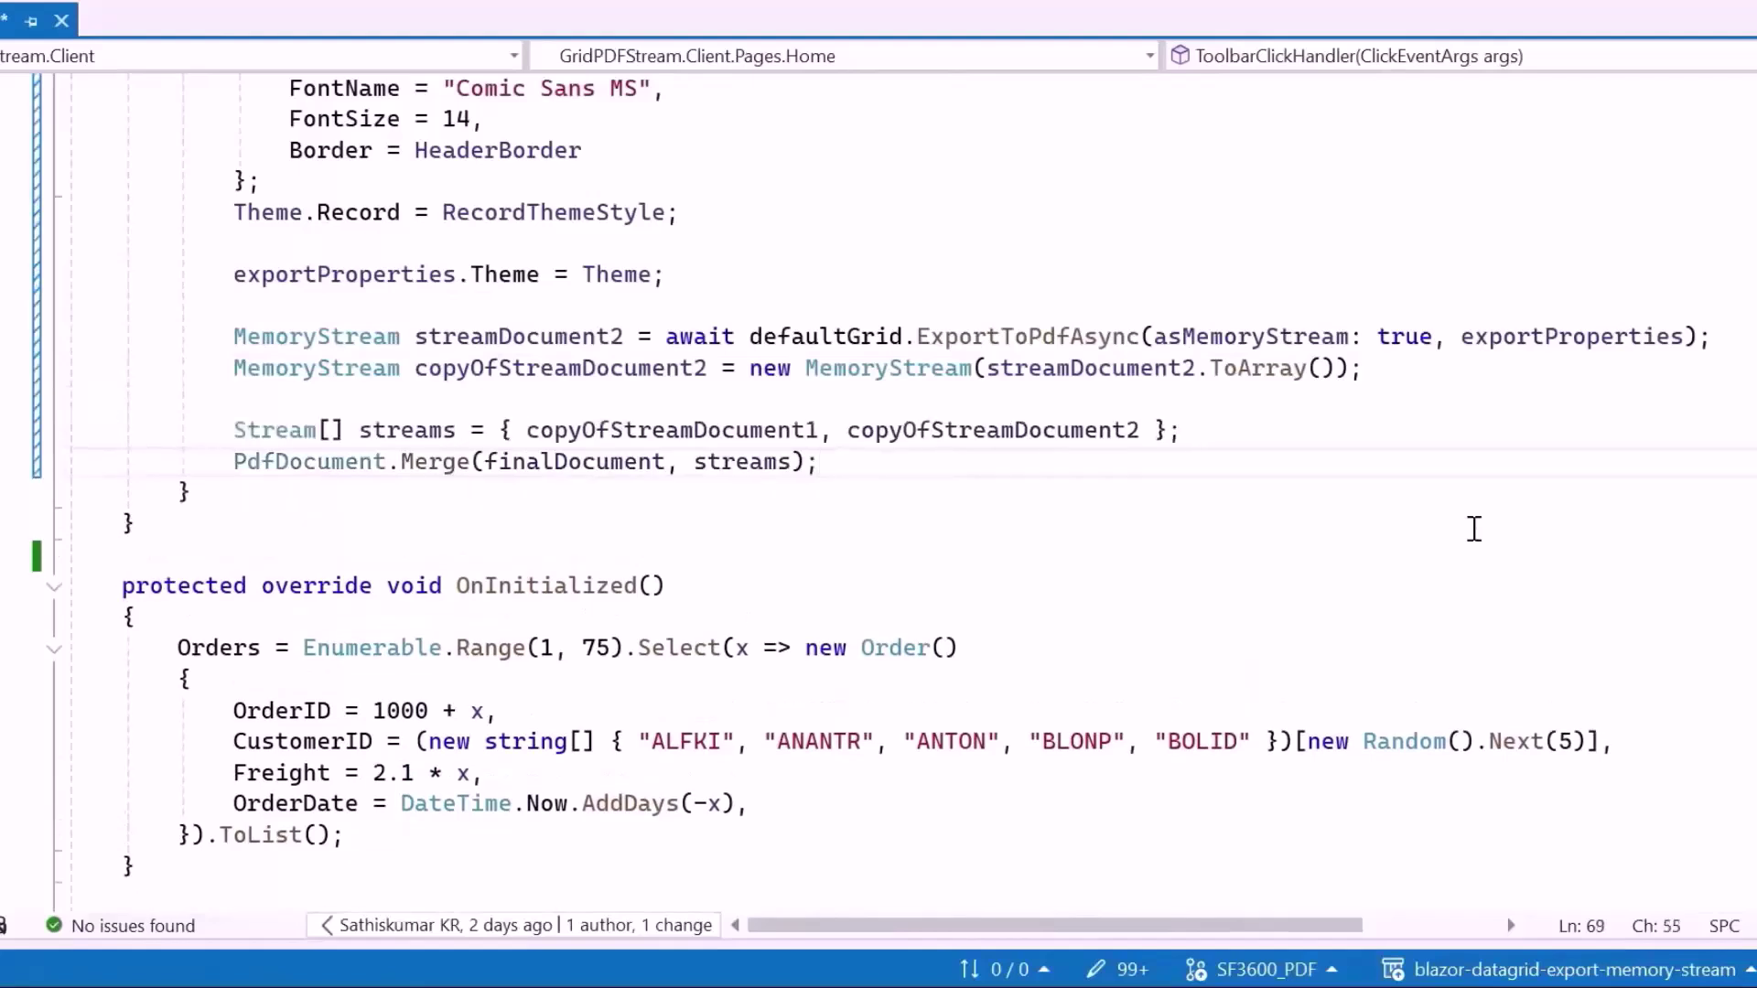
{"action": "key", "text": "ctrl+s"}
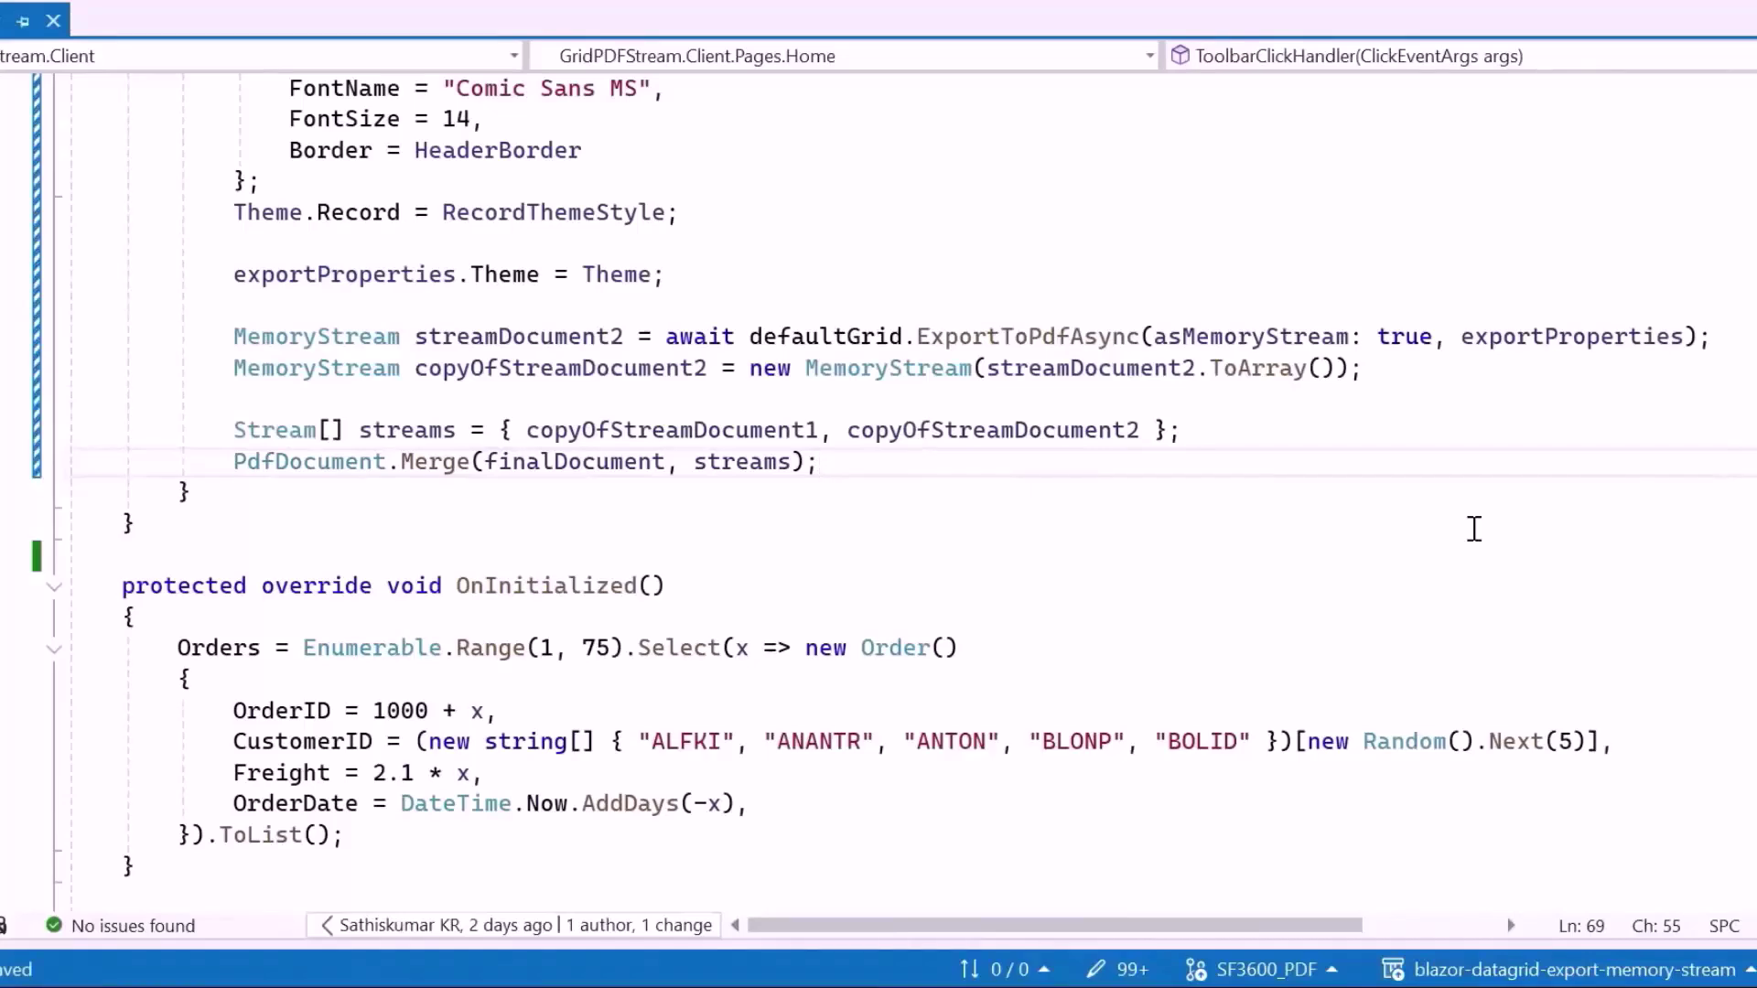
{"action": "key", "text": "Return"}
{"action": "type", "text": "fina.sa"}
- Save finalDocument into mergedStream and add the JSRuntime download call for MemoryStreamMerge.pdf
{"action": "key", "text": "Tab"}
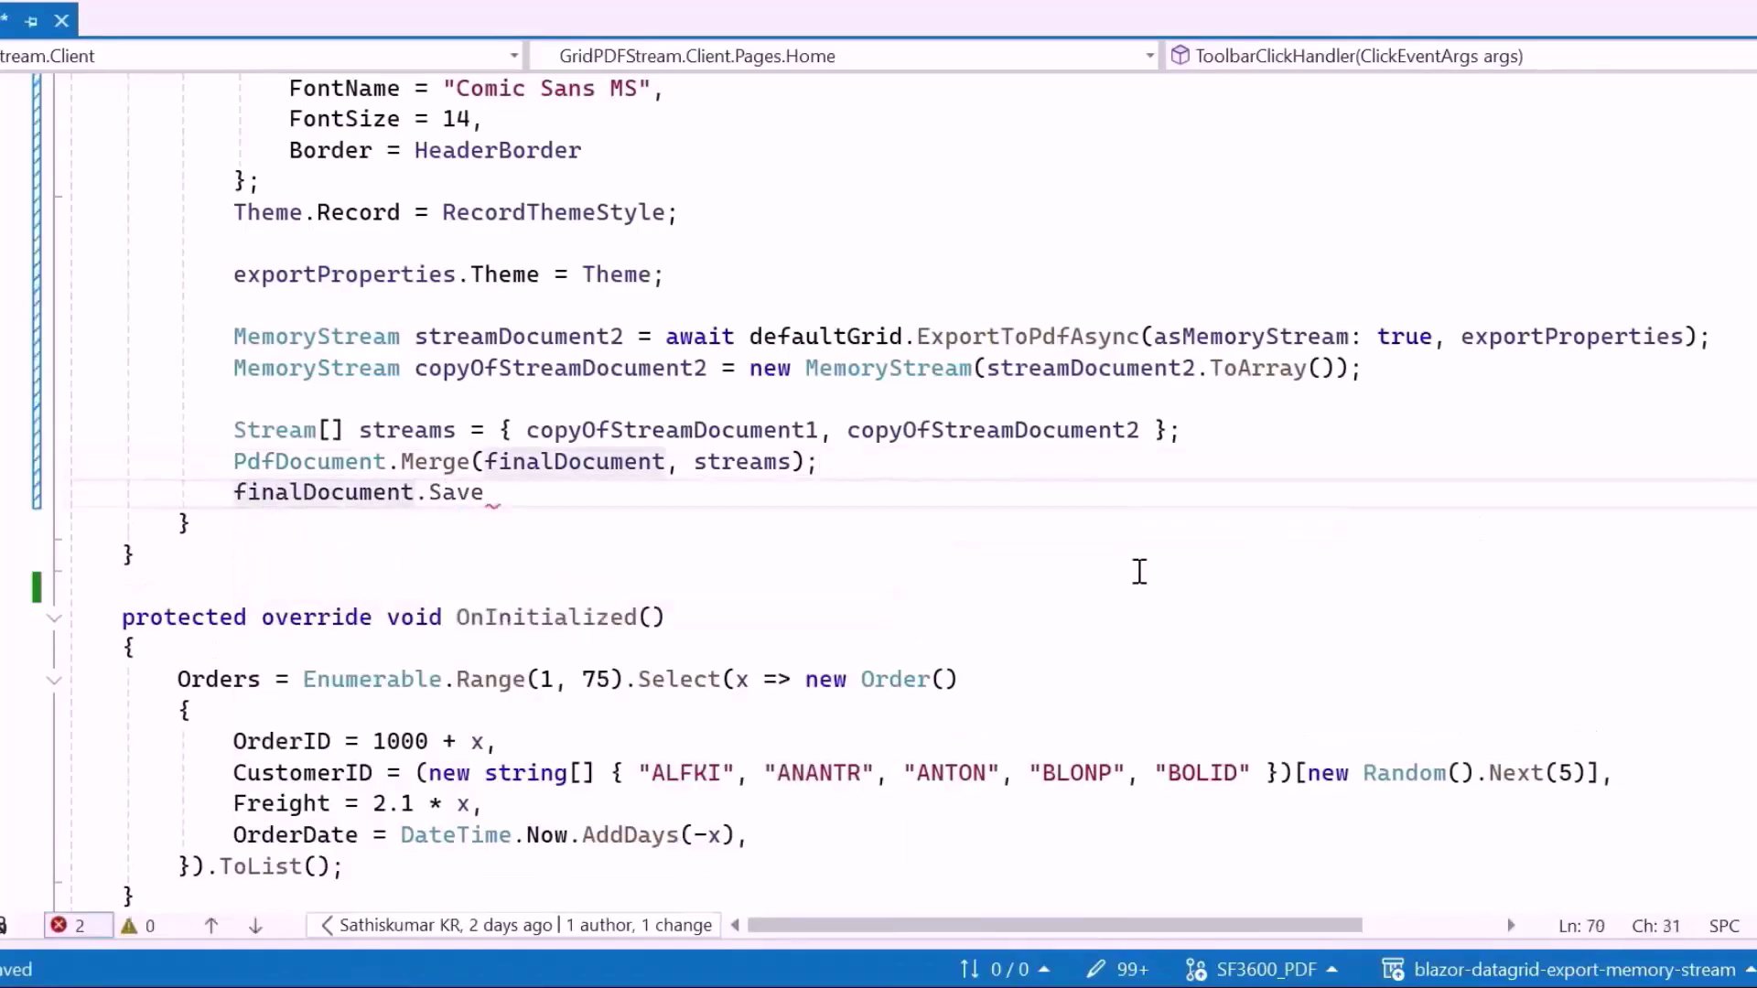
{"action": "type", "text": "("}
{"action": "key", "text": "Tab"}
{"action": "type", "text": ";"}
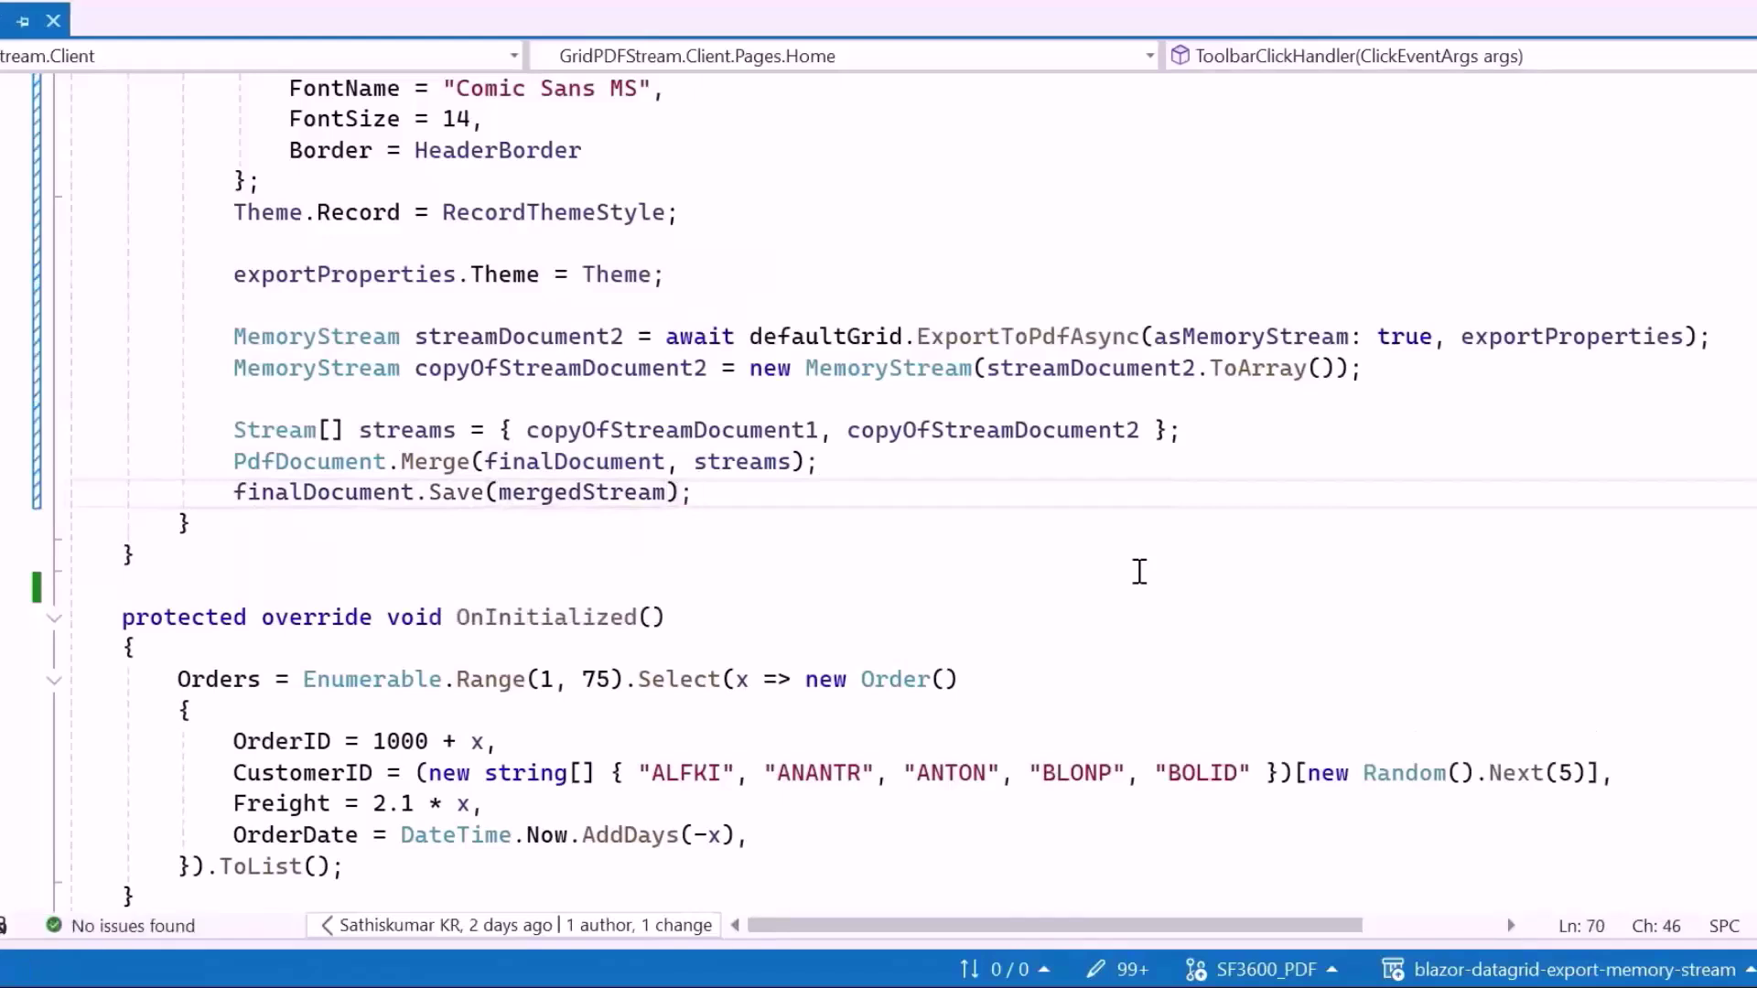
{"action": "key", "text": "Return"}
{"action": "type", "text": "await JSRuntime.InvokeVoidAsync(\"saveAsFile\", new object[]            {                 \"MemoryStreamMerge.pdf\",                 Convert.ToBase64String(mergedStream.ToArray()), true            });"}
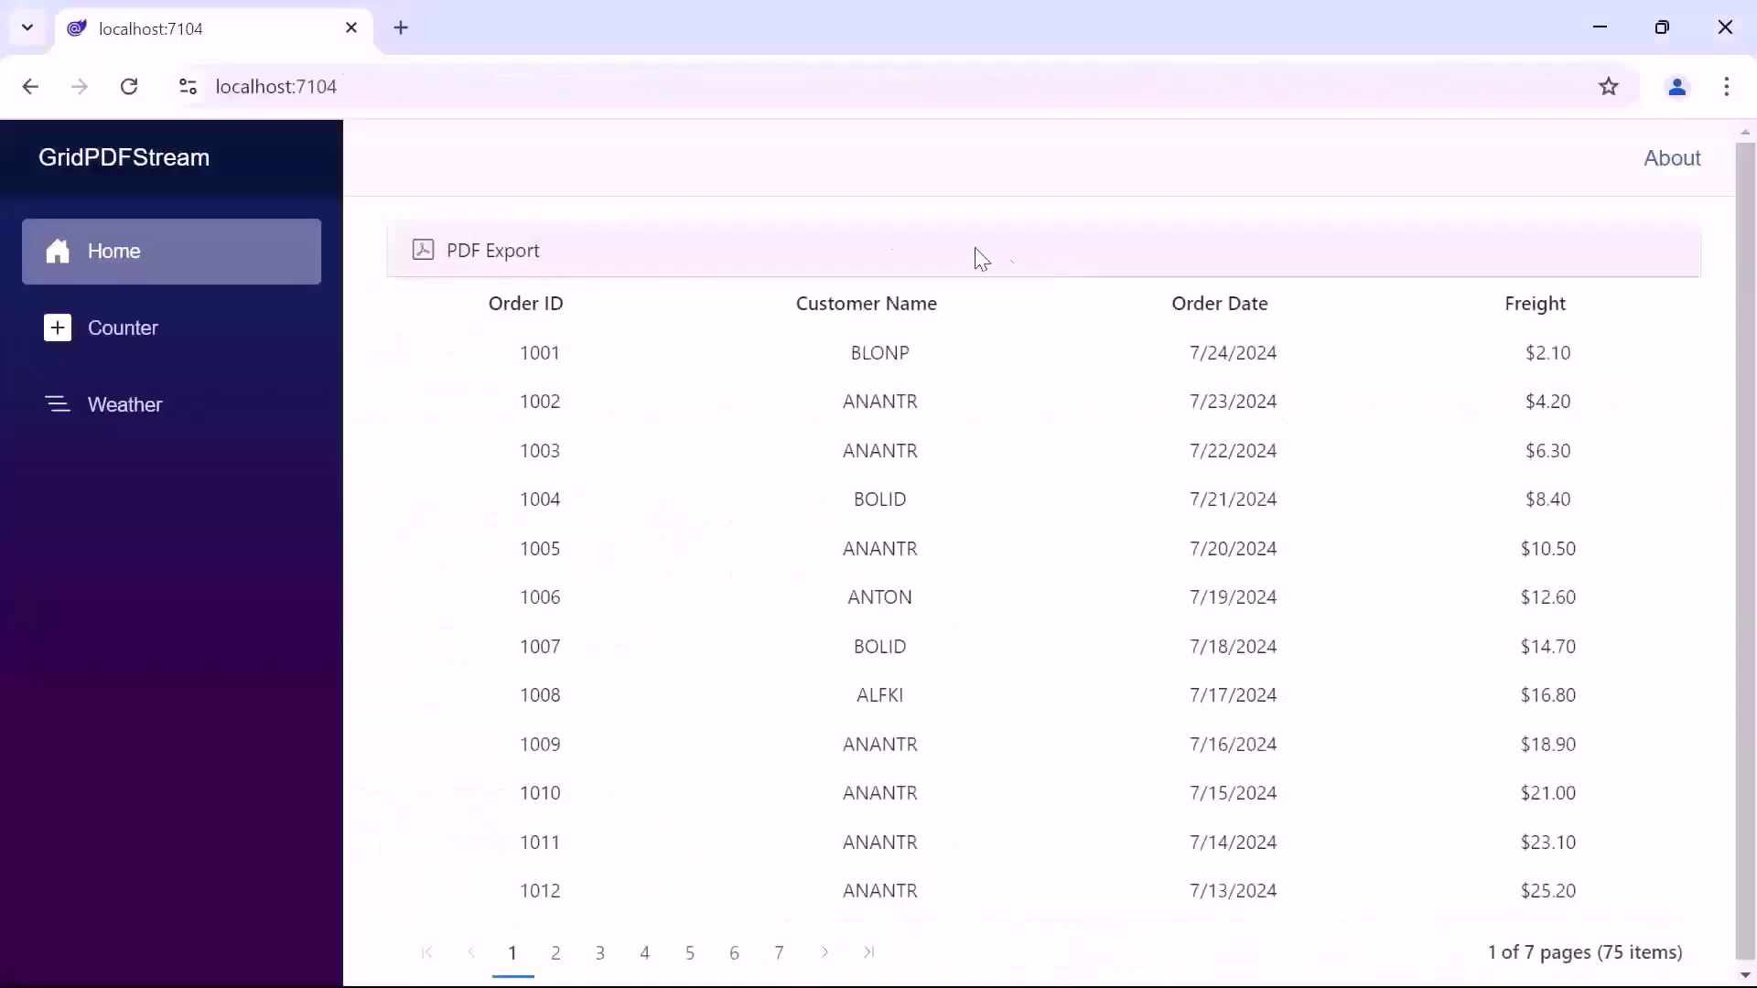
- Use the grid's PDF Export toolbar button to download the merged MemoryStreamMerge.pdf
{"action": "left_click", "coordinate": [524, 266]}
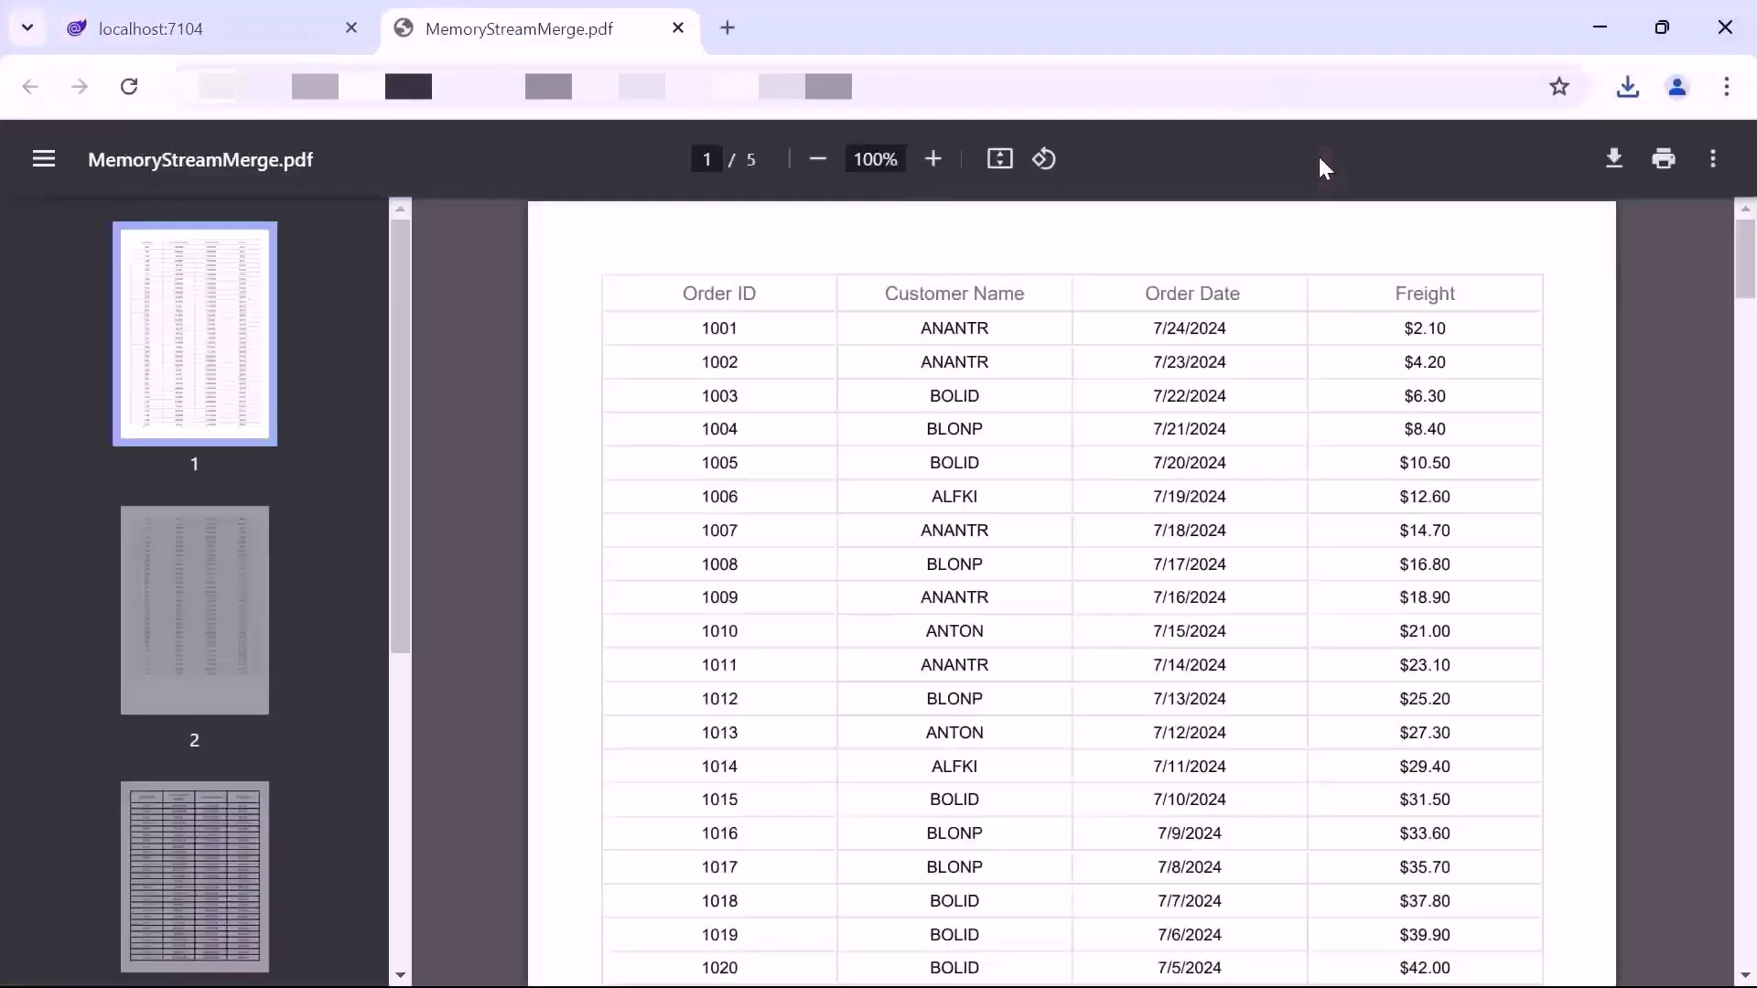
{"action": "mouse_move", "coordinate": [1745, 261]}
{"action": "left_mouse_down"}
{"action": "mouse_move", "coordinate": [1752, 840]}
{"action": "mouse_move", "coordinate": [1740, 241]}
{"action": "left_mouse_up"}
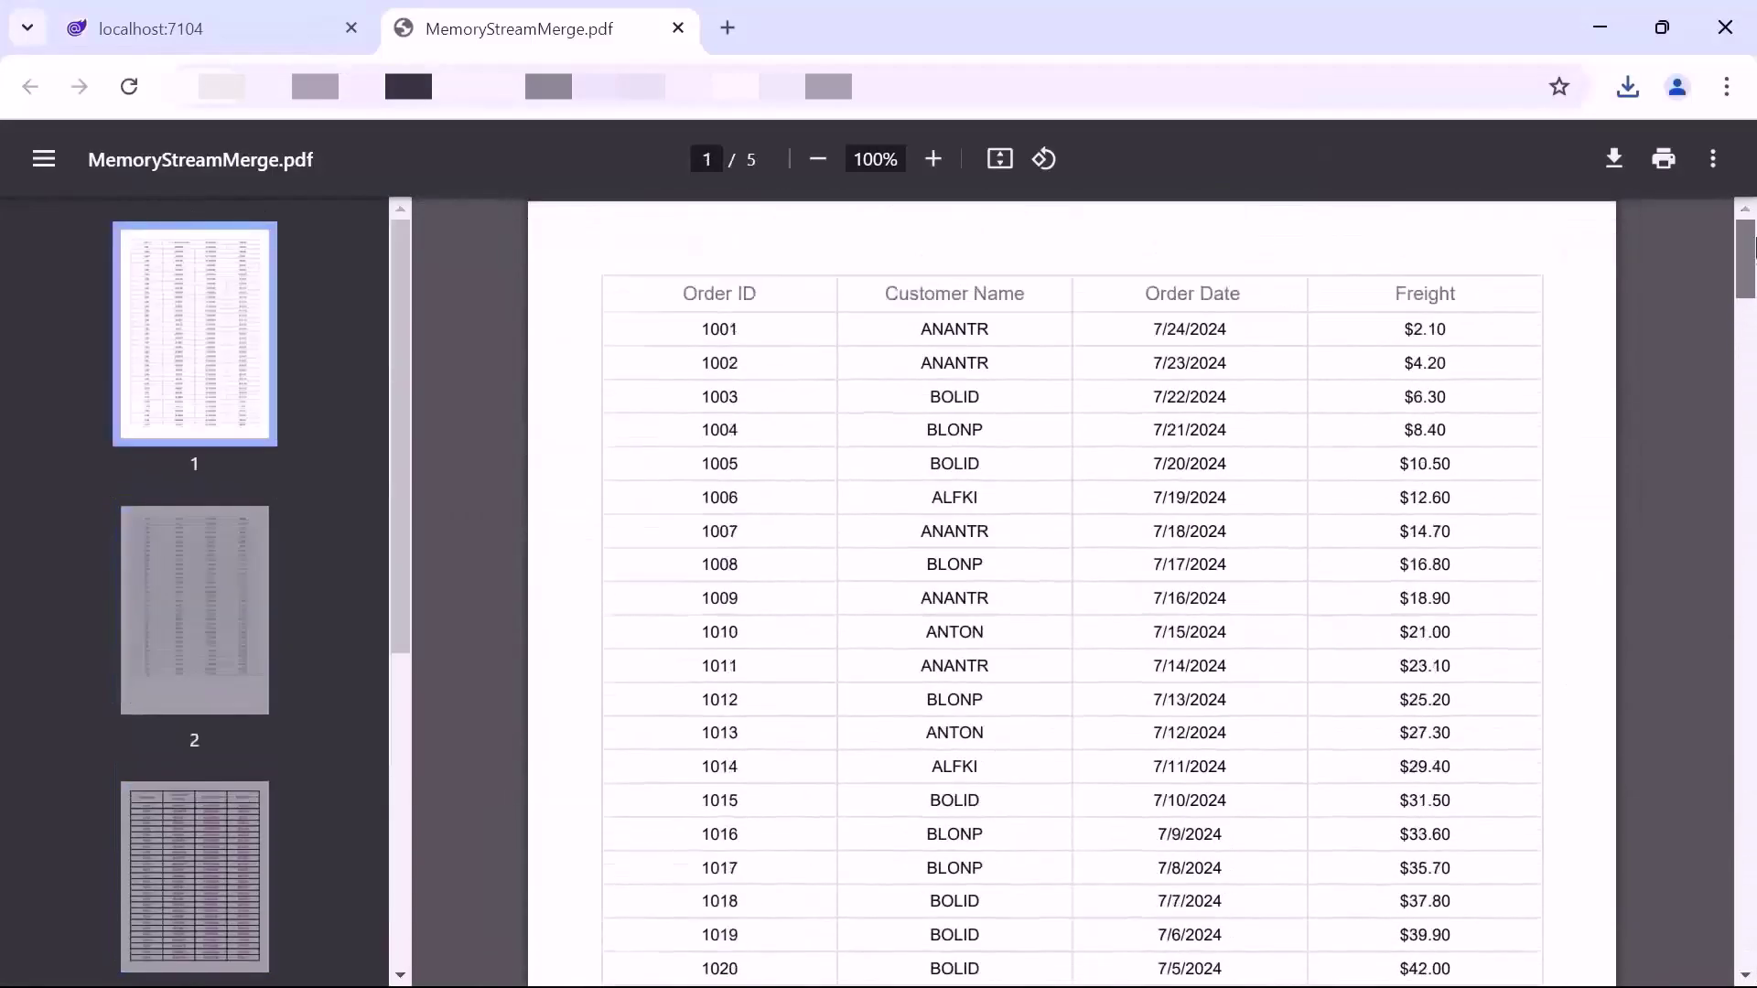